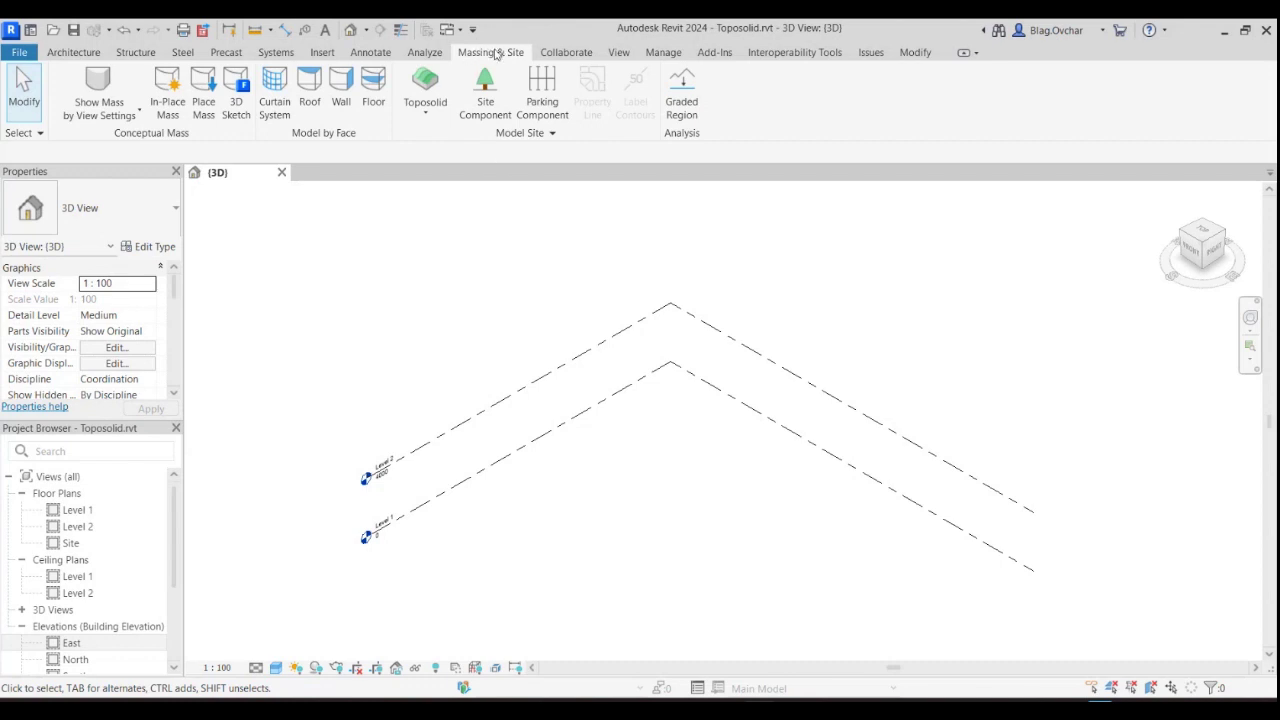
Show the Toposolid options Create from Sketch and Create from Import on Massing & Site
click(448, 106)
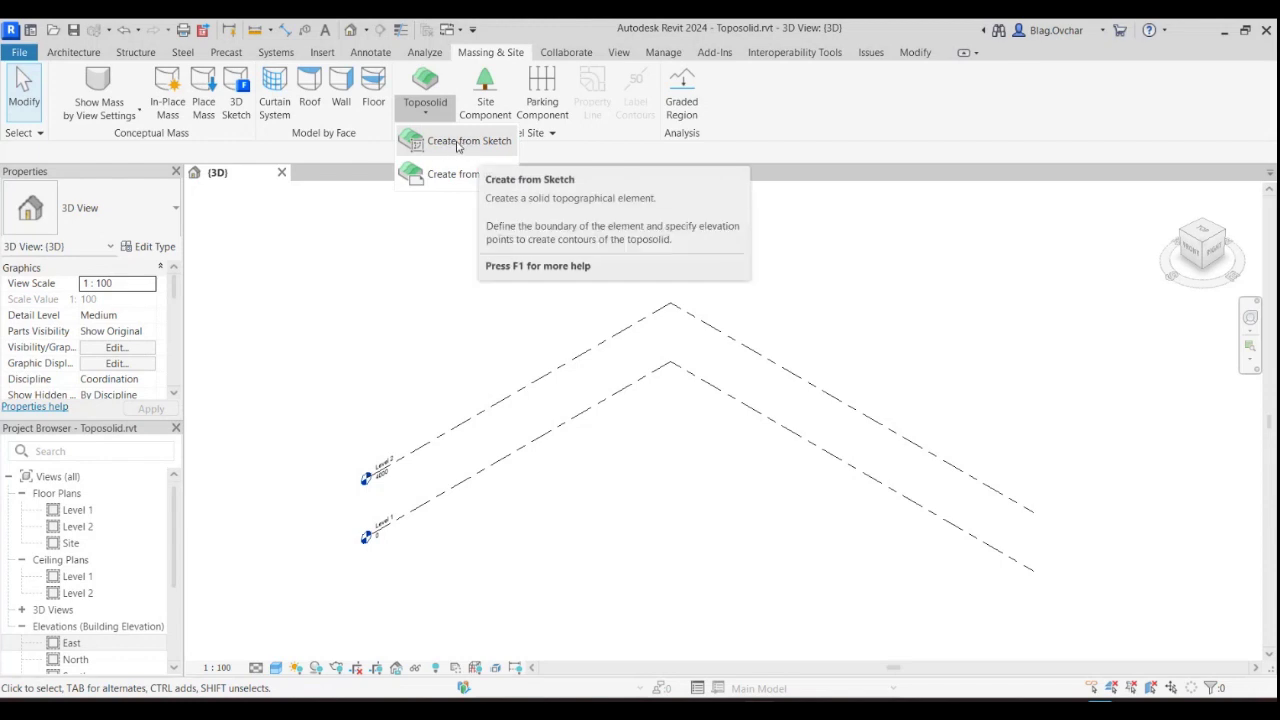
Start a sketched toposolid boundary and review the toposolid types, with Grassland - 1200mm current
click(457, 143)
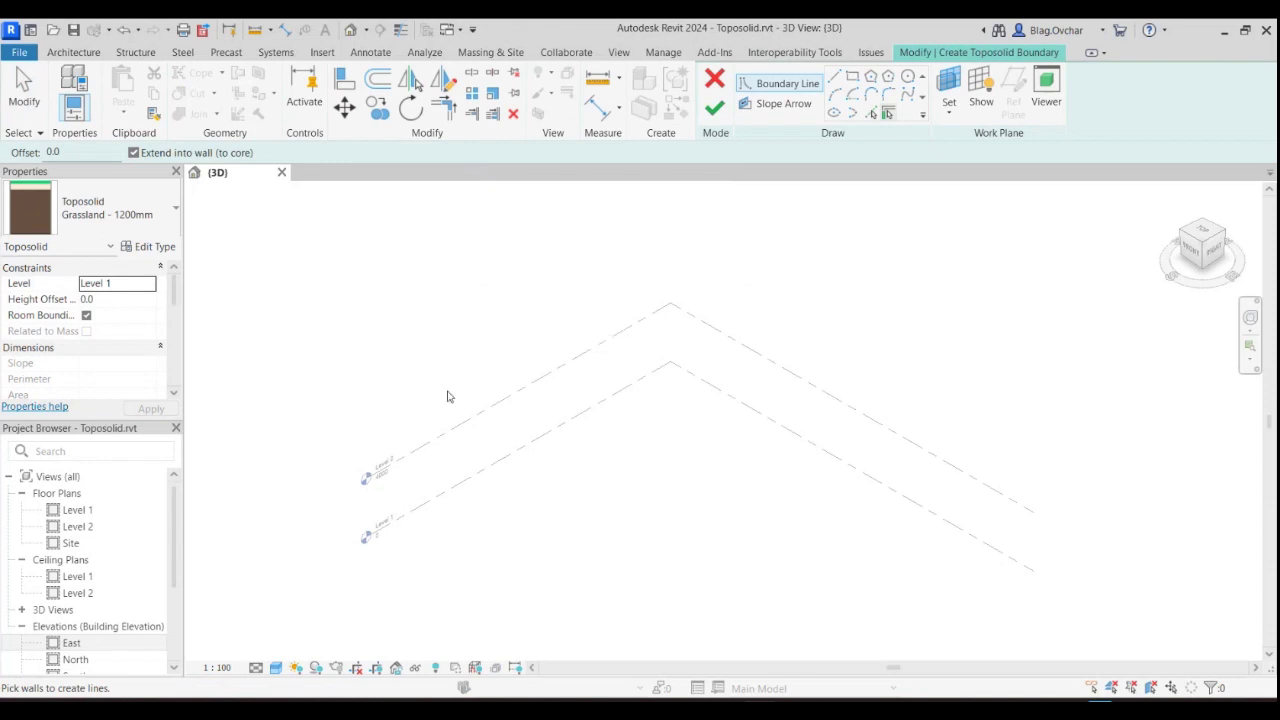
click(152, 222)
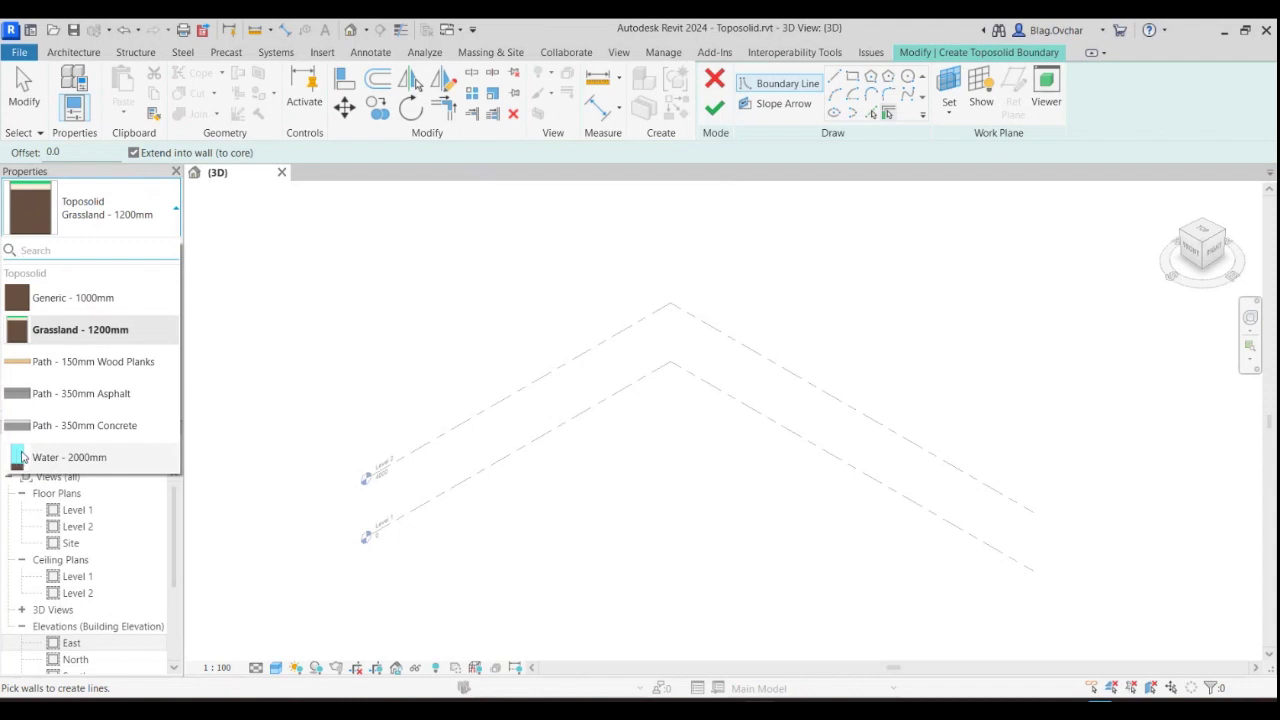
click(83, 340)
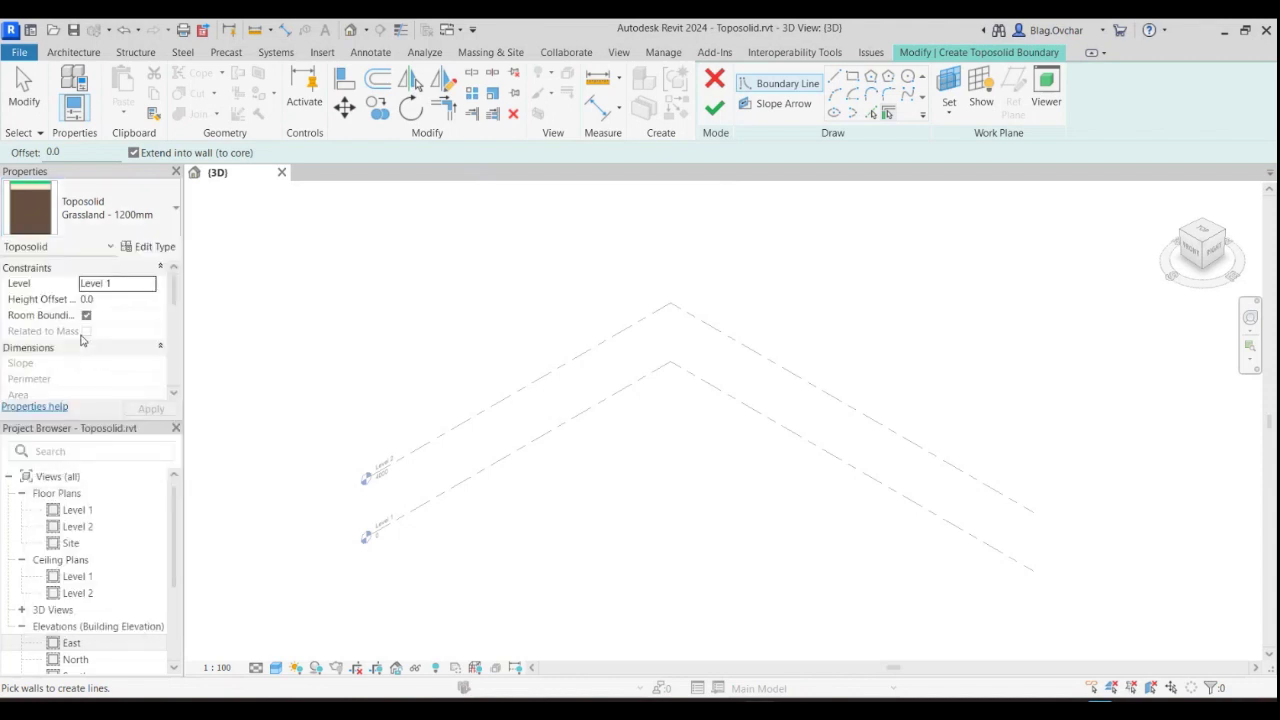
click(146, 247)
click(512, 310)
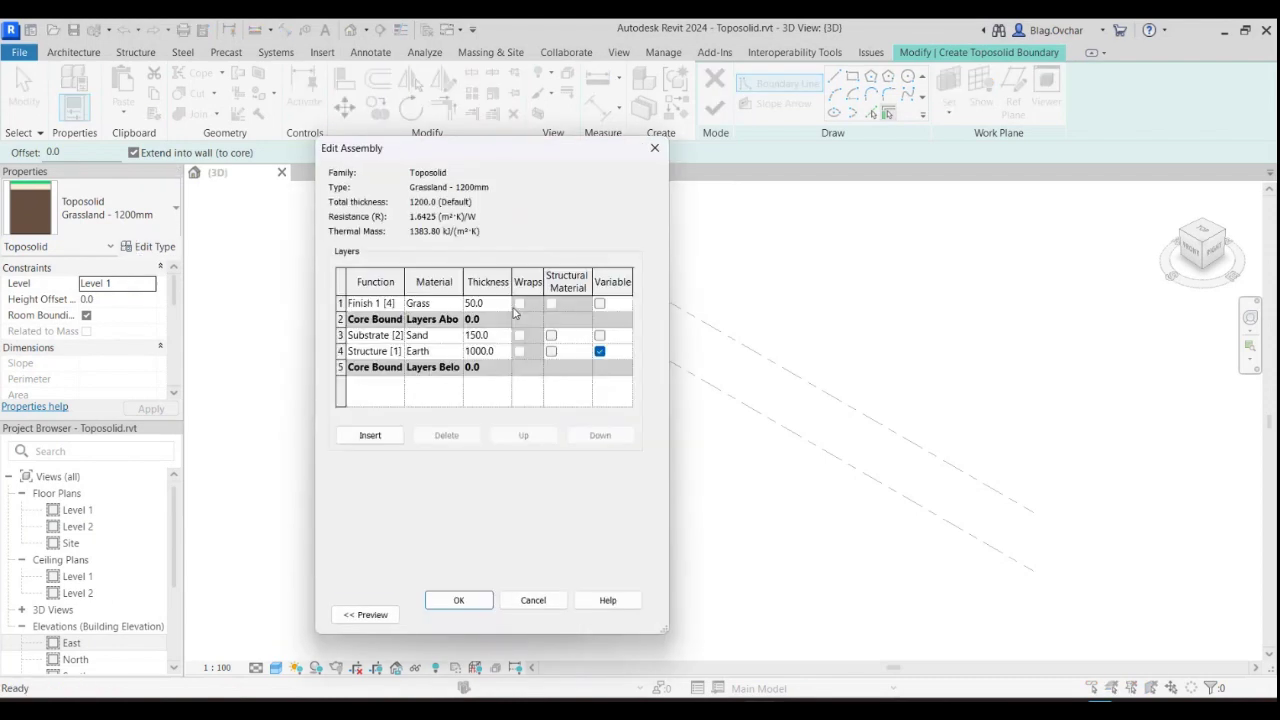
drag(522, 166, 834, 164)
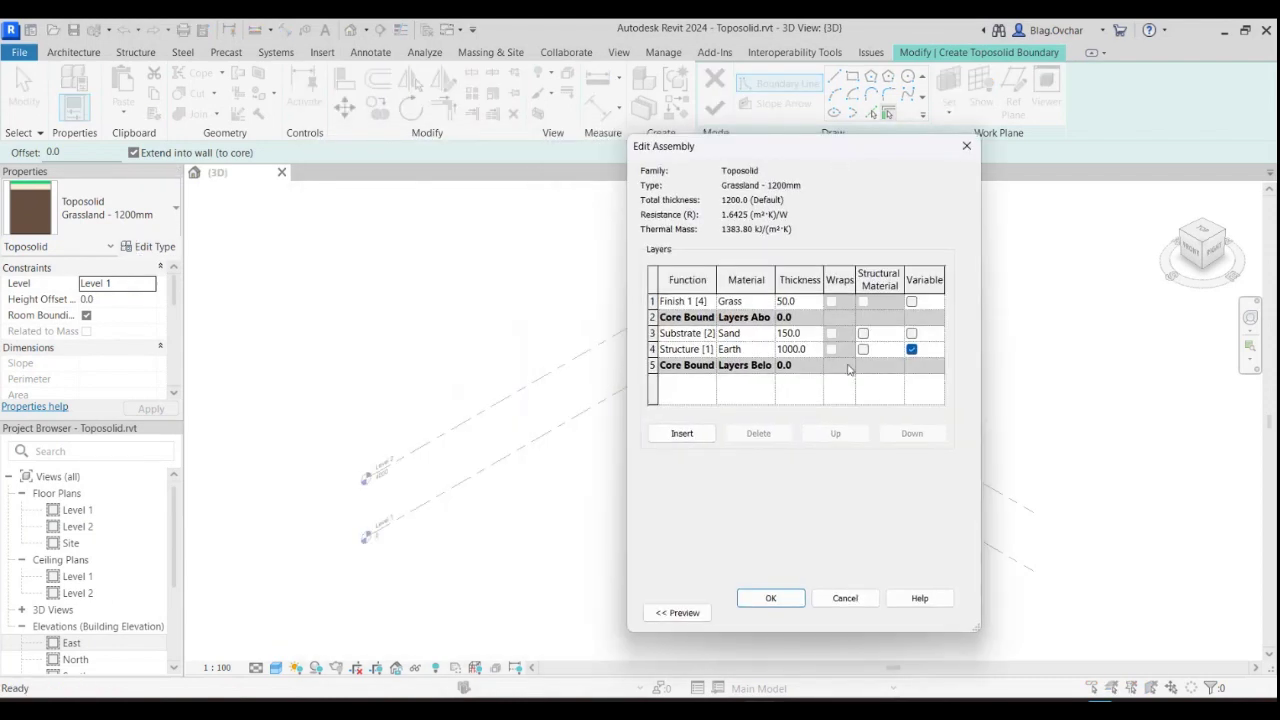
click(677, 612)
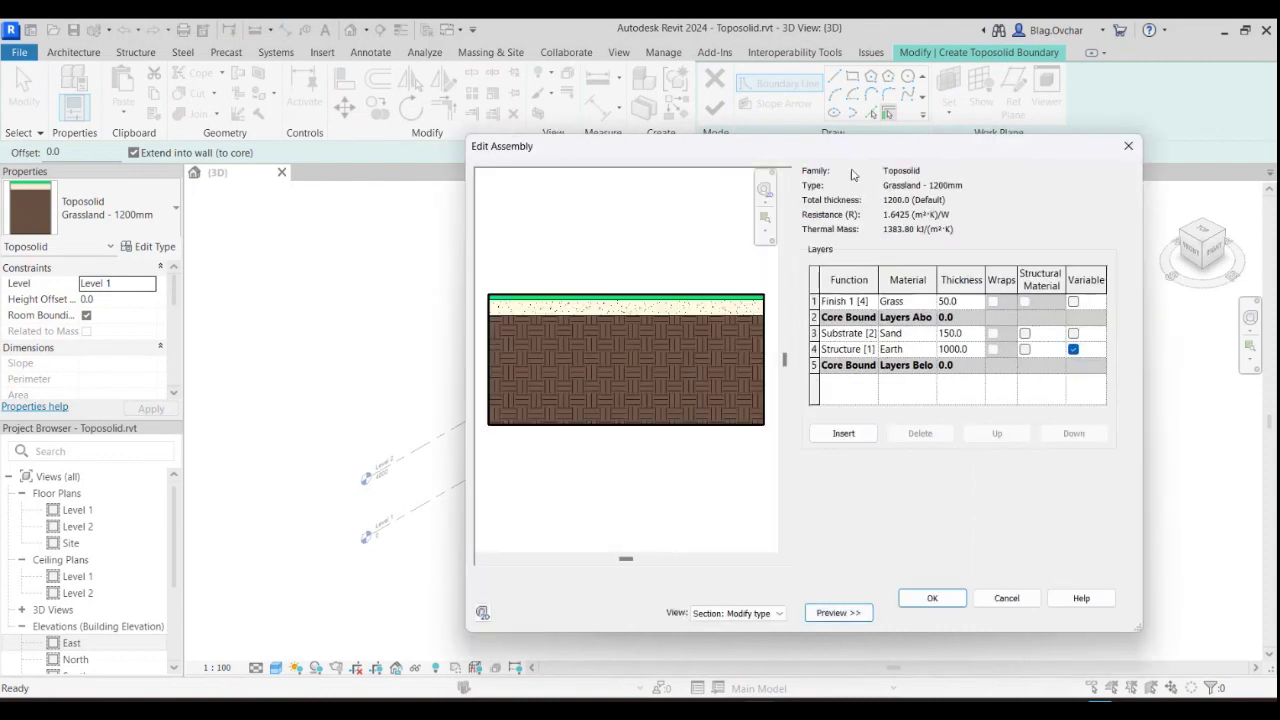
drag(857, 155, 810, 146)
click(806, 294)
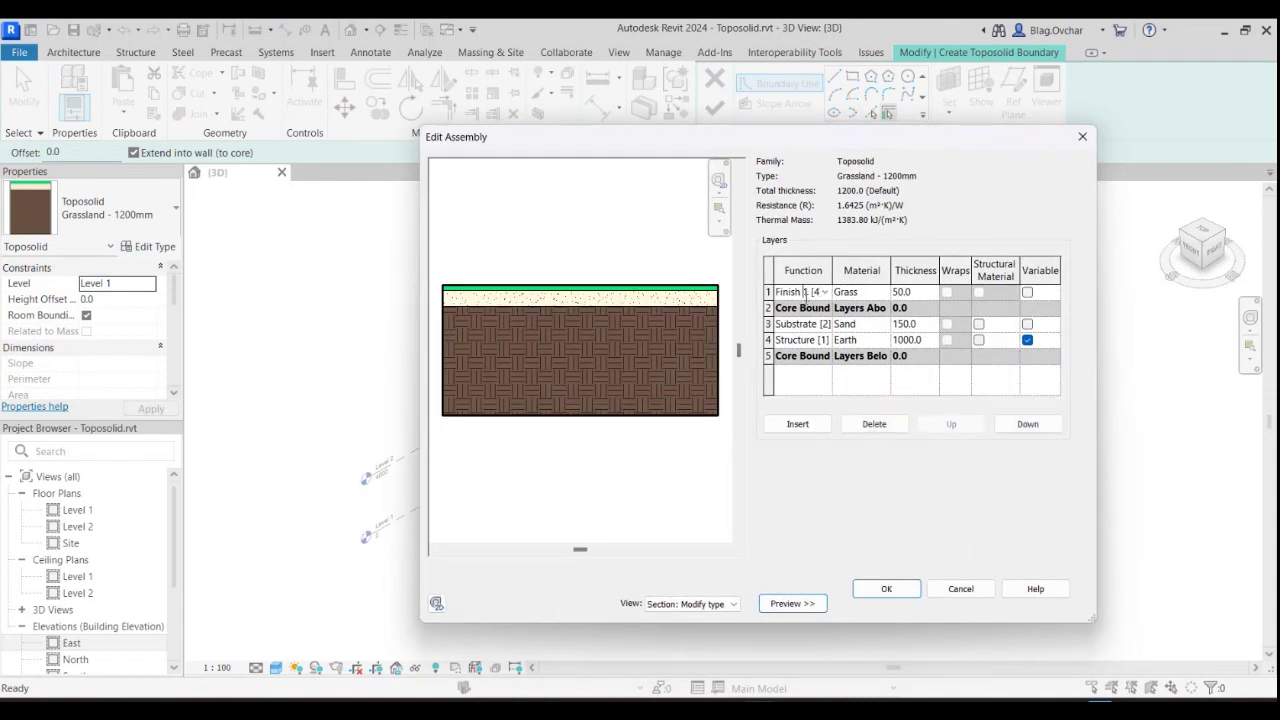
click(803, 340)
click(887, 589)
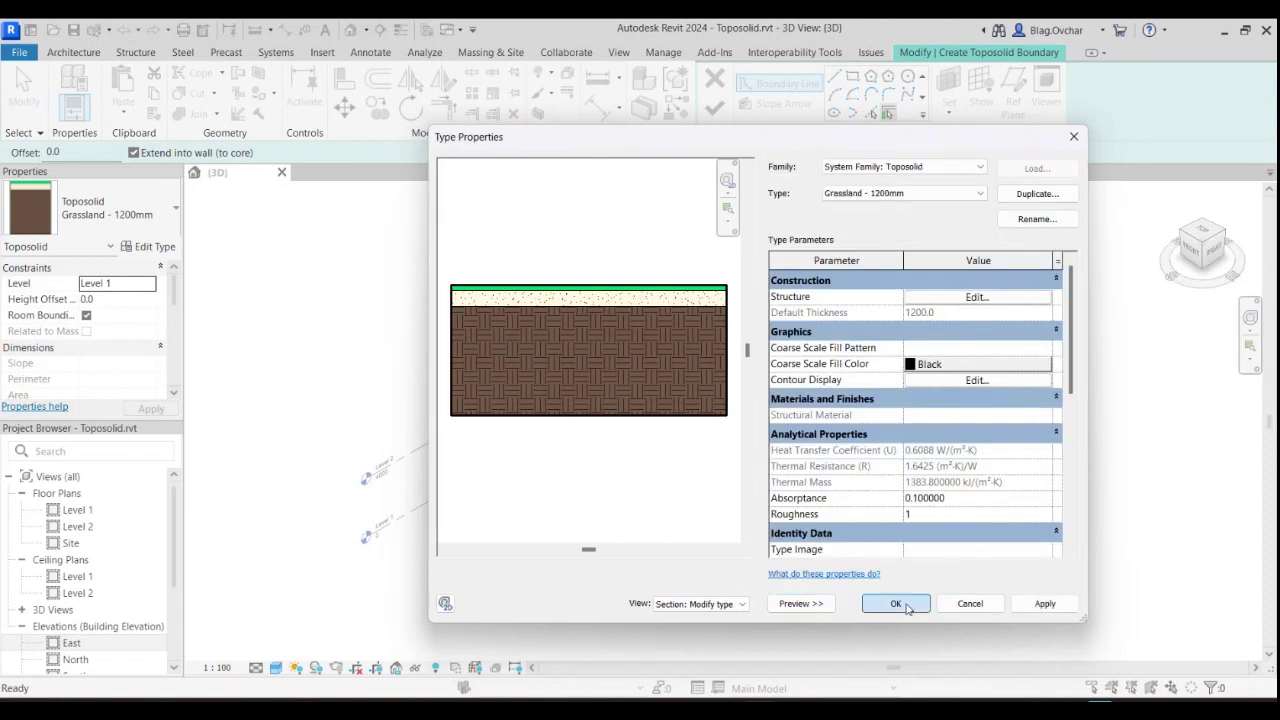
click(909, 602)
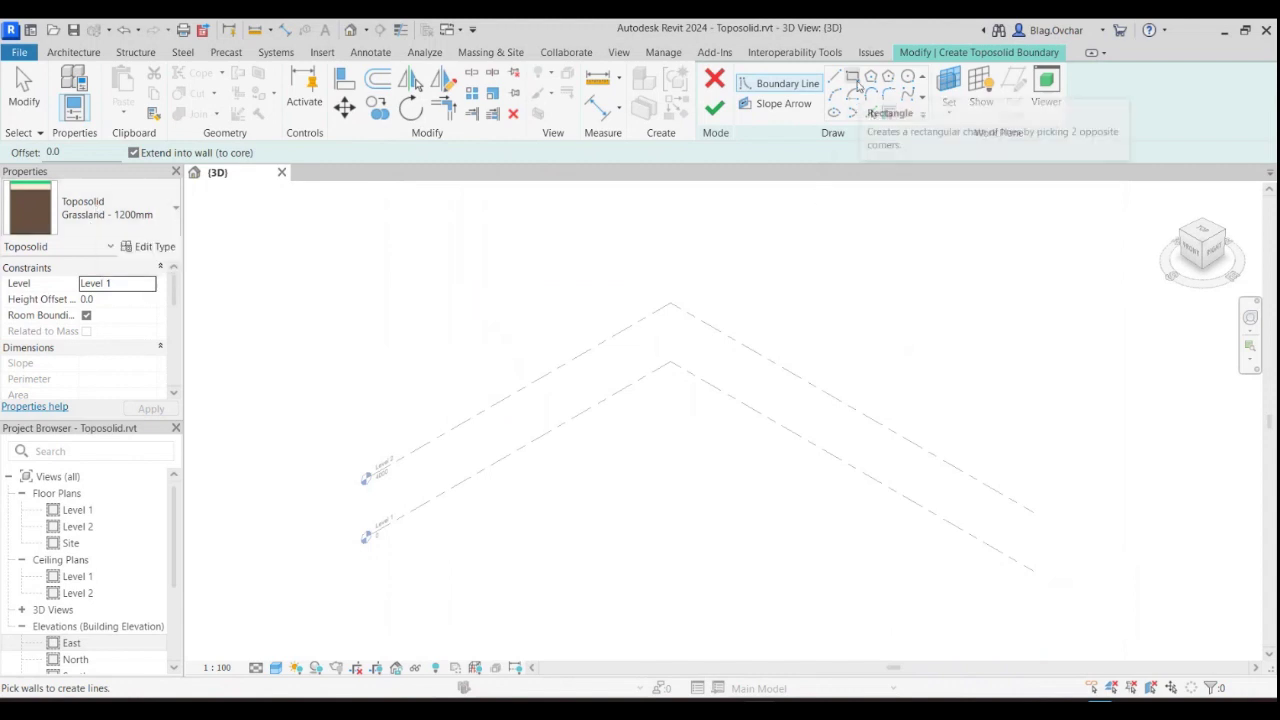
Sketch a 9900 × 6700 rectangular boundary with a radius-1300 circular hole inside
click(857, 87)
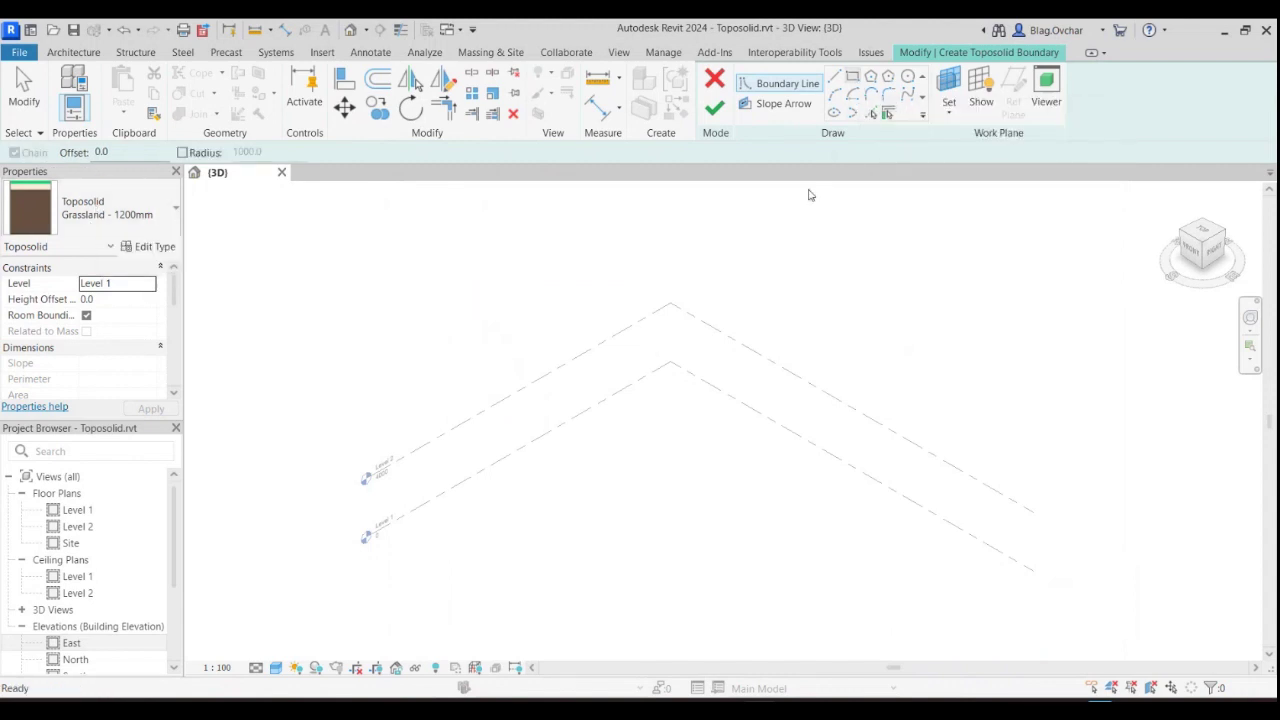
click(664, 411)
click(706, 535)
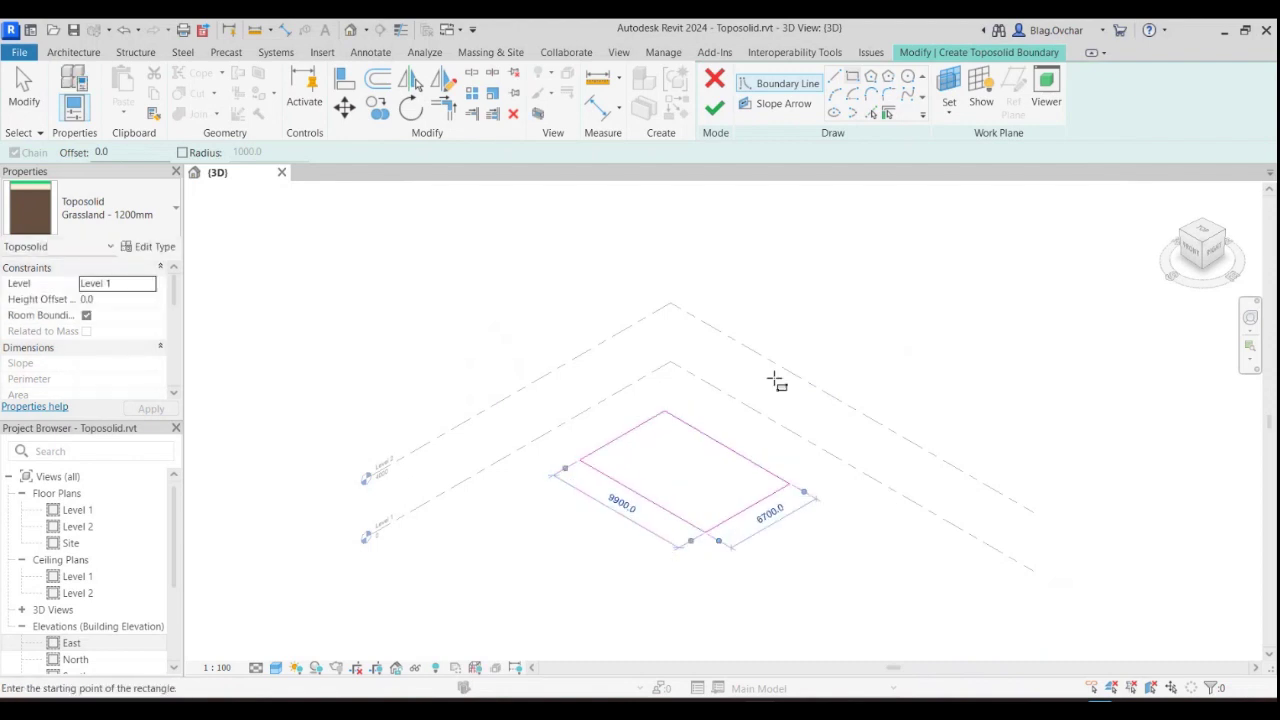
click(907, 77)
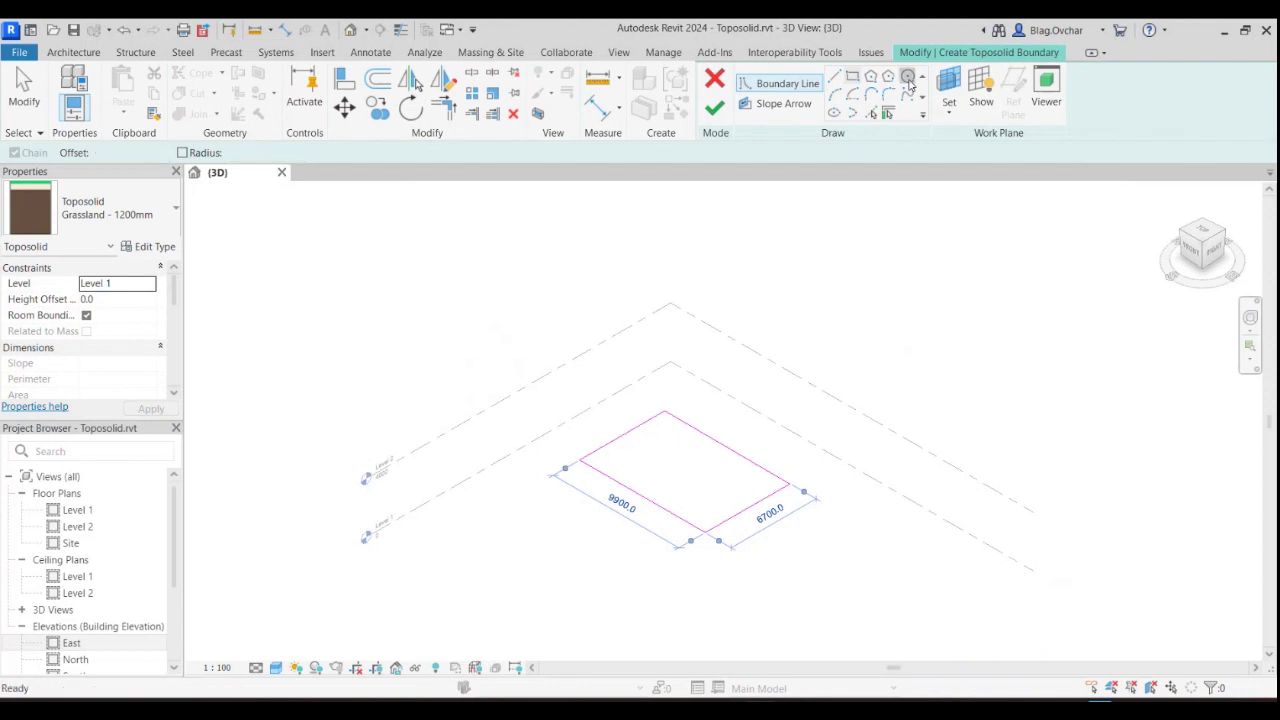
click(684, 471)
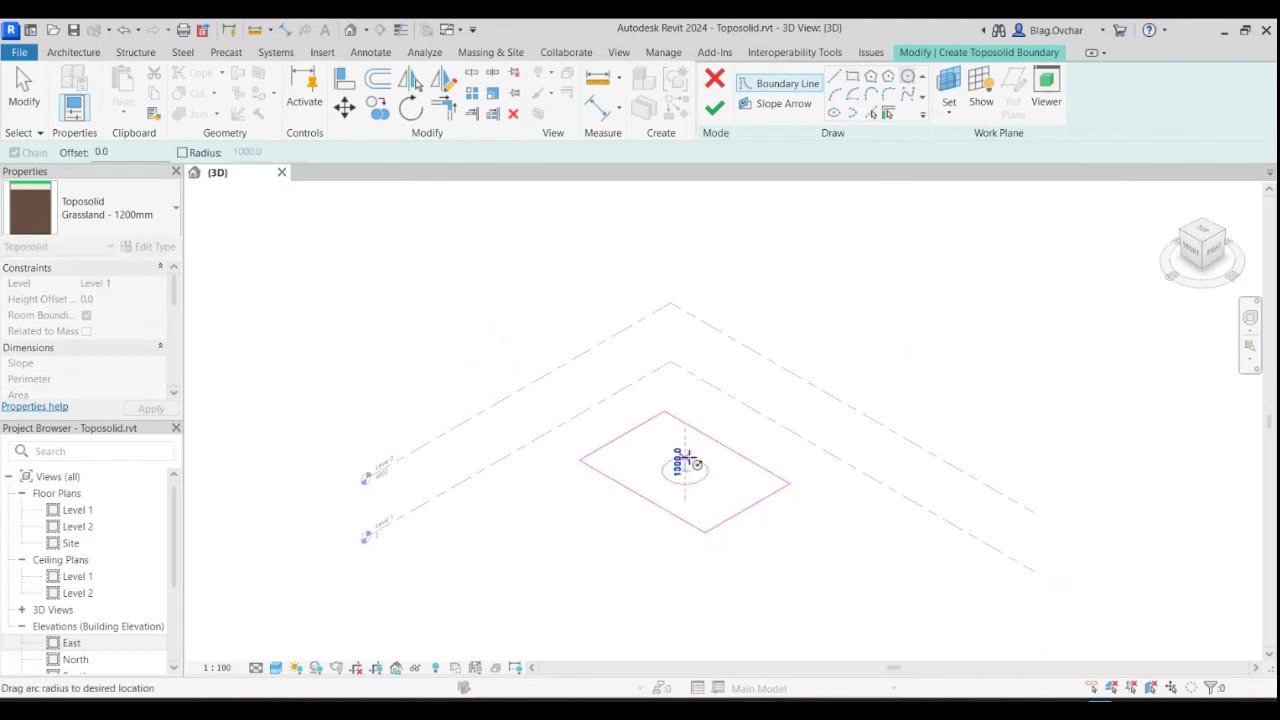
click(688, 458)
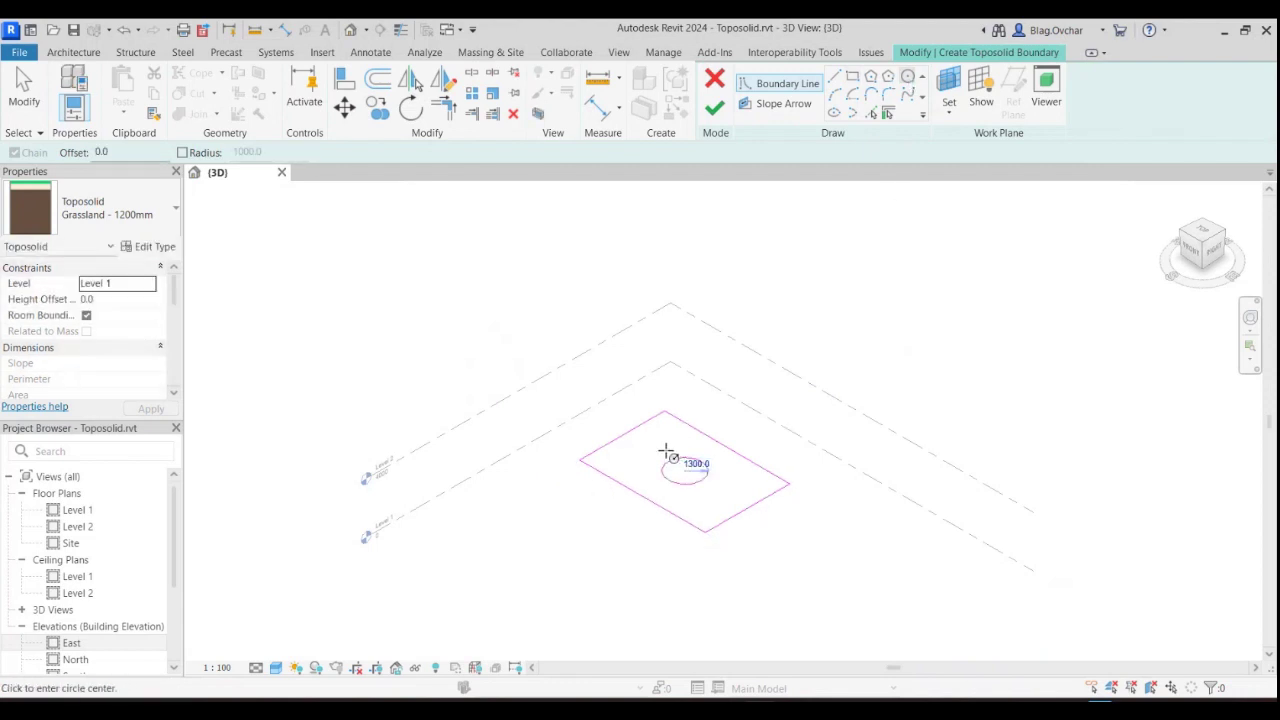
Finish the sketch to create the Grassland - 1200mm toposolid, then reselect it
scroll(689, 492, up, 2)
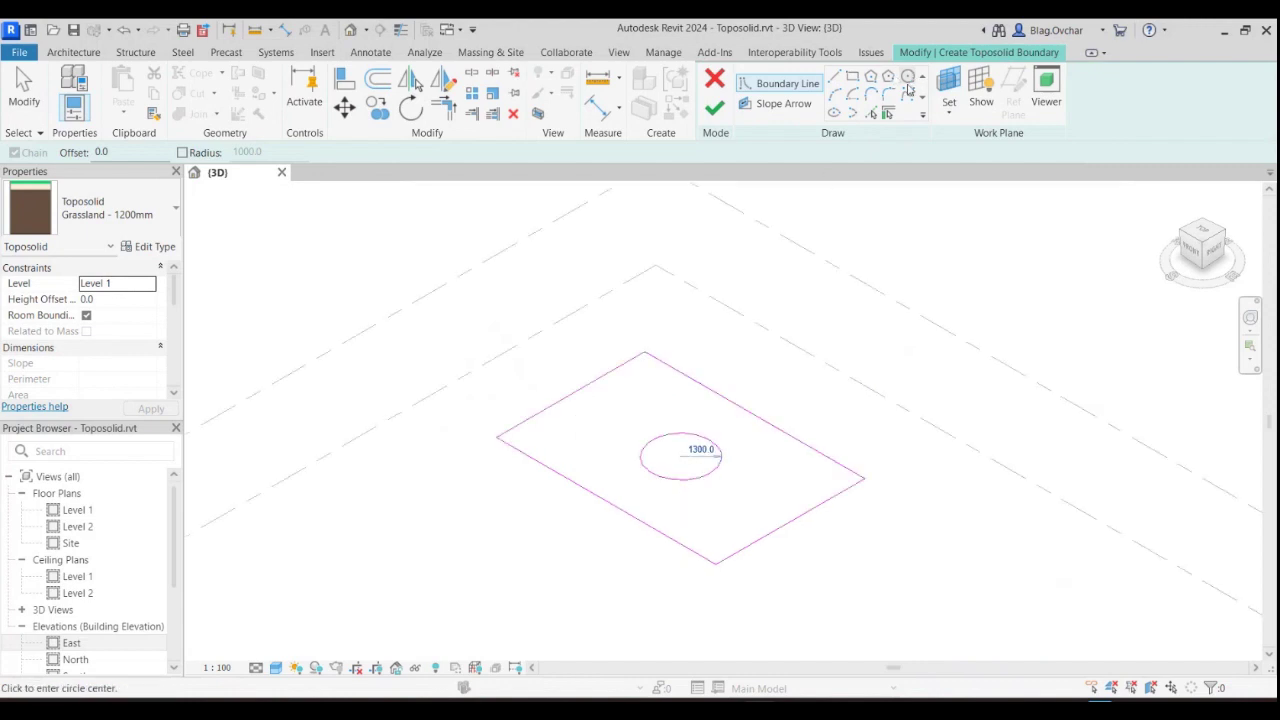
click(714, 108)
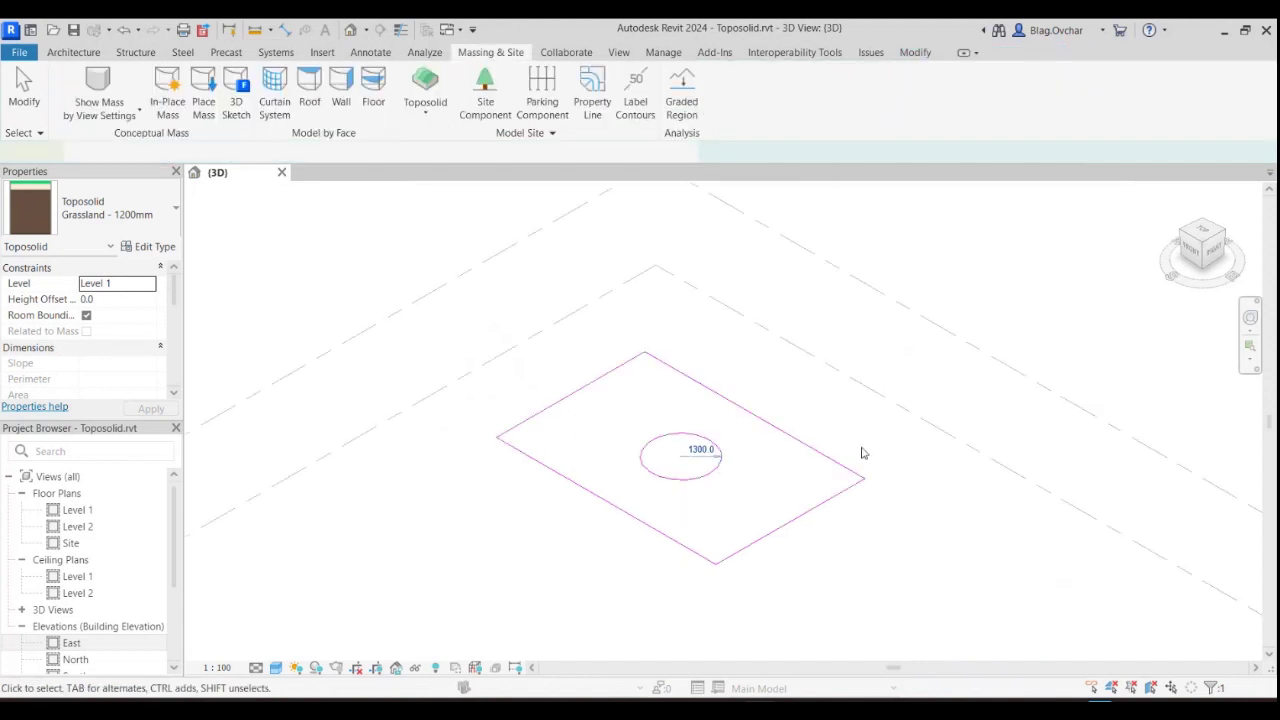
click(893, 566)
click(690, 490)
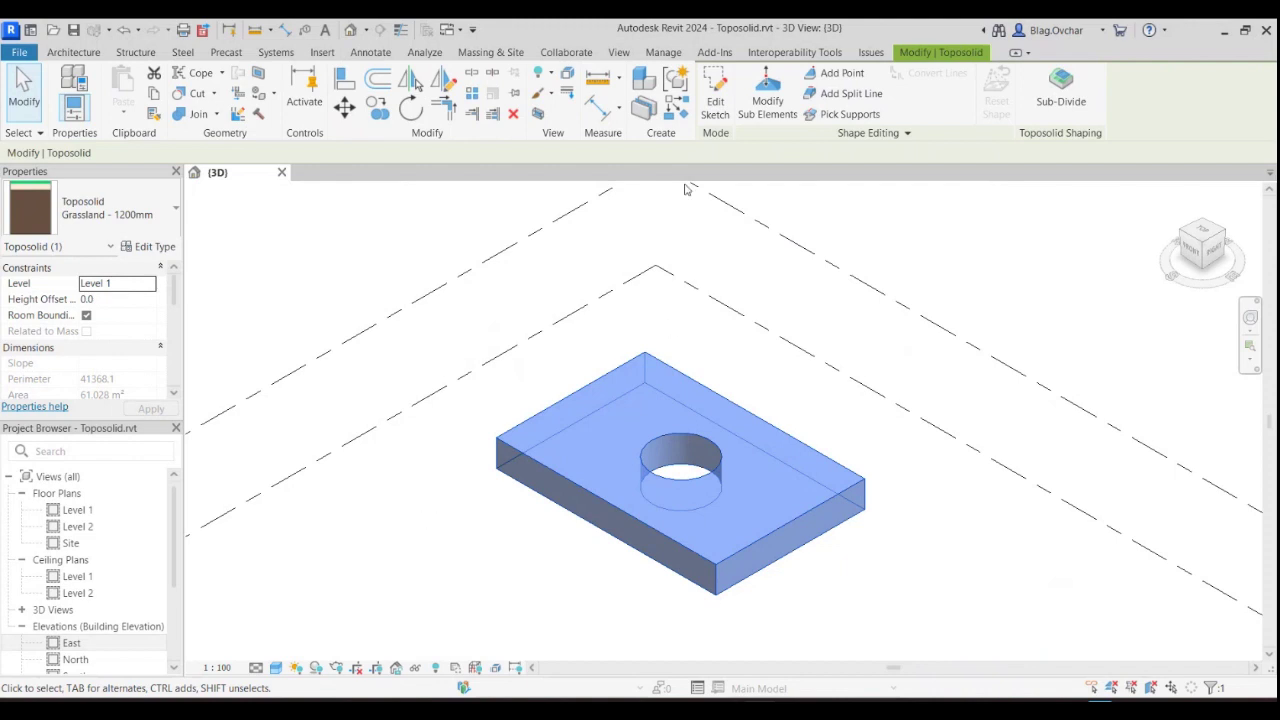
Edit the toposolid boundary and delete the circular hole
click(713, 115)
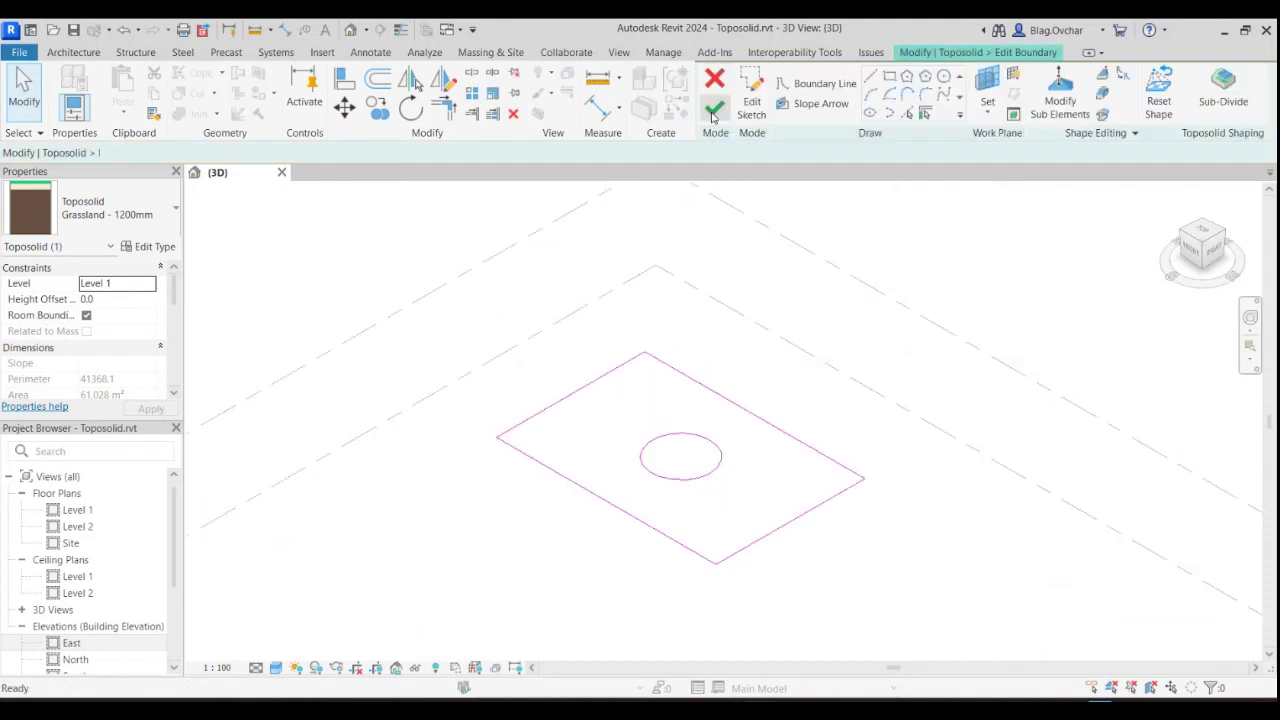
click(709, 440)
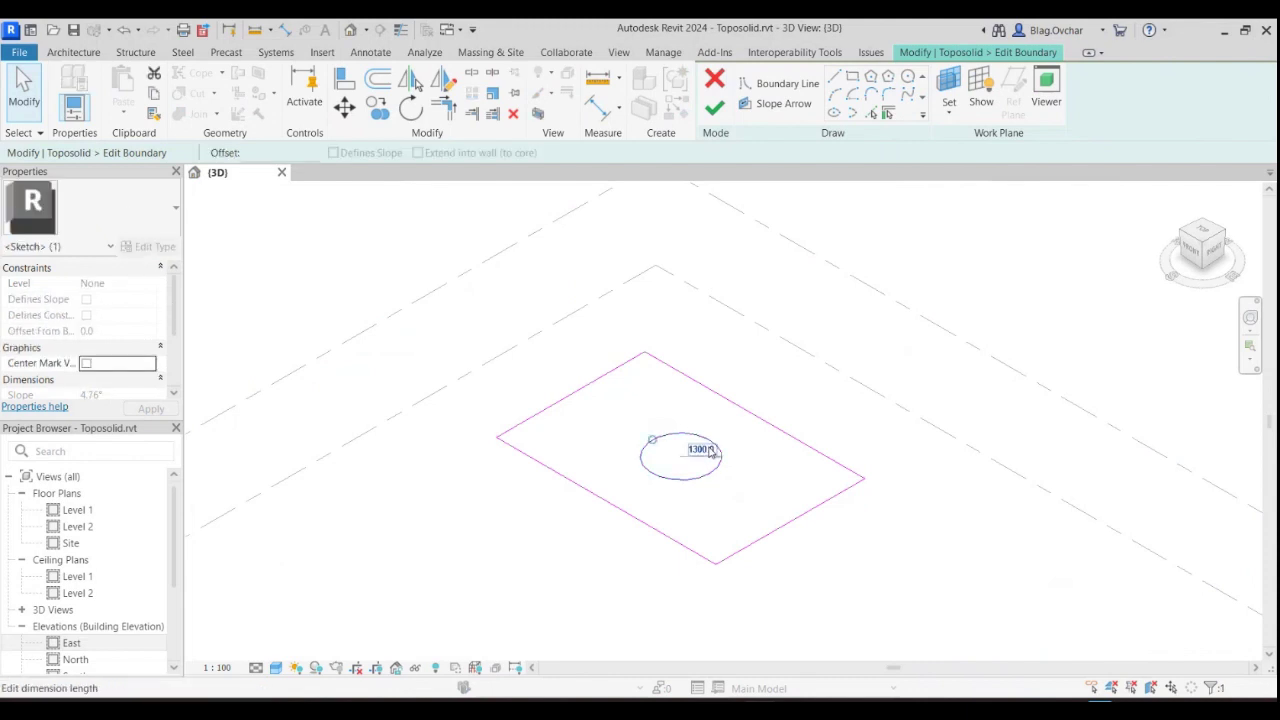
key(Delete)
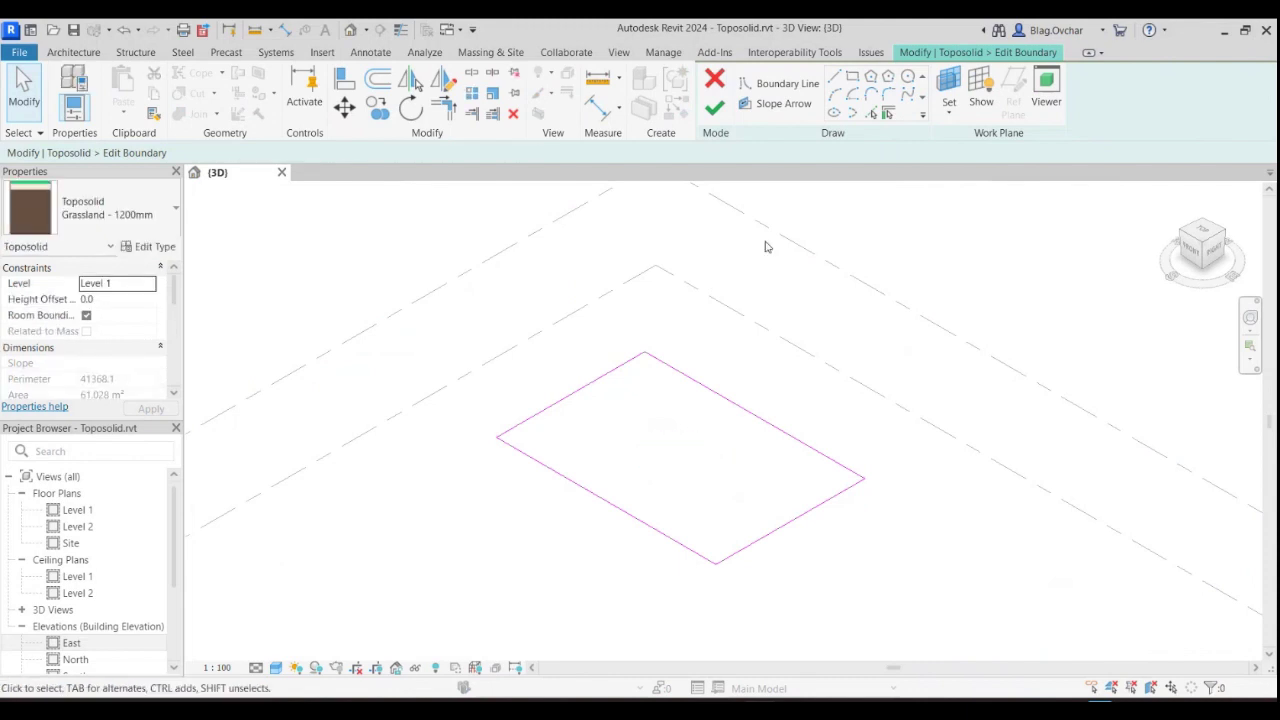
Draw a slope arrow from the rectangle's right corner to its left corner
click(789, 108)
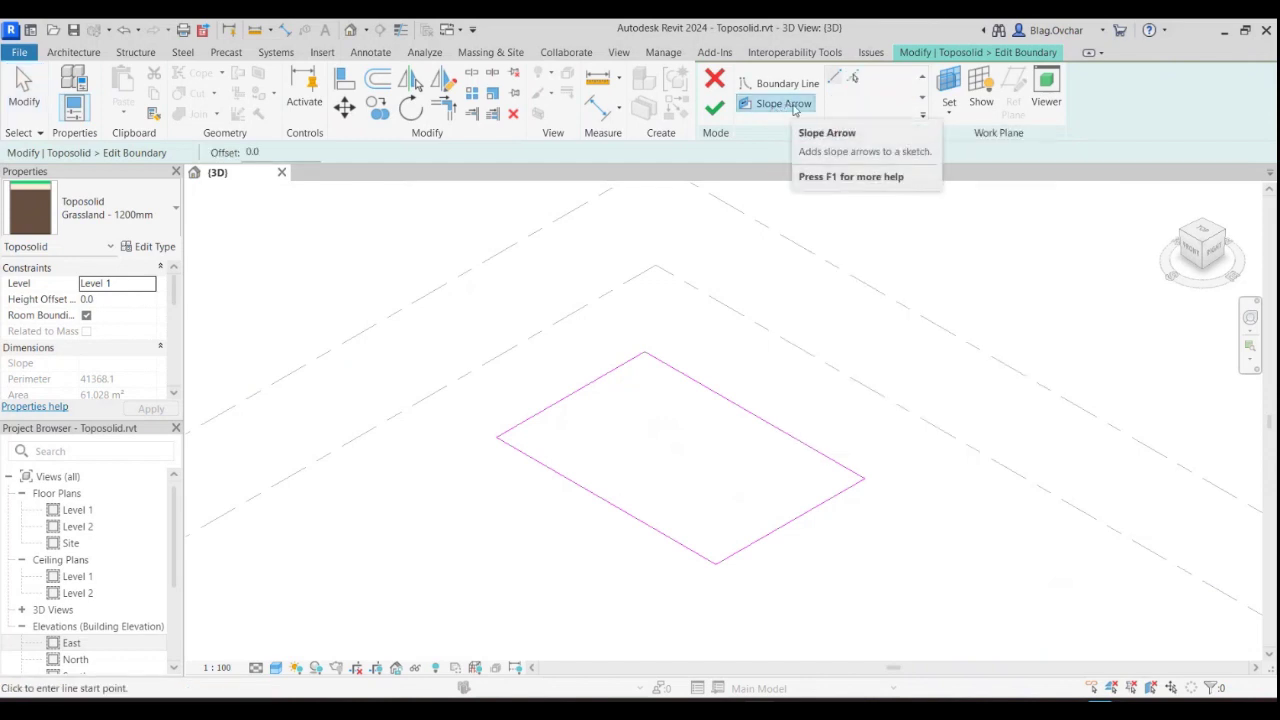
click(862, 478)
click(497, 438)
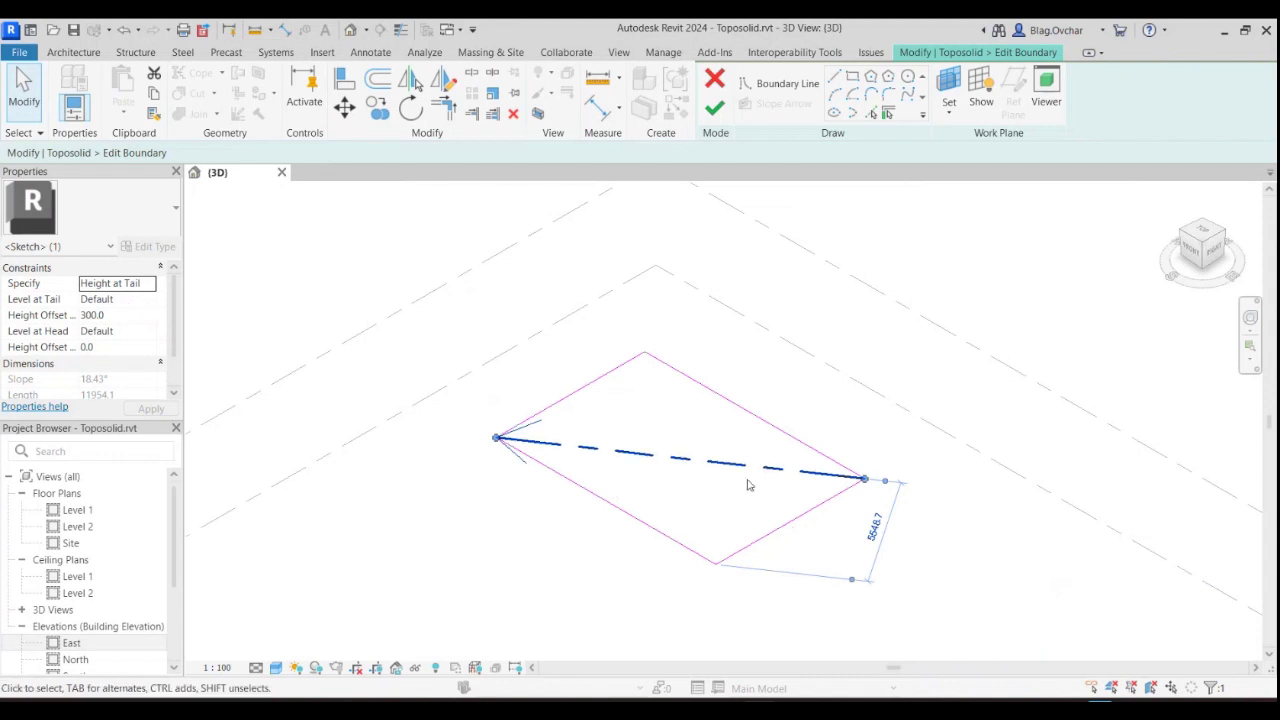
Set the slope arrow tail to Level 1 with offset 0 and head to Level 2, then finish
click(131, 300)
click(150, 300)
click(127, 323)
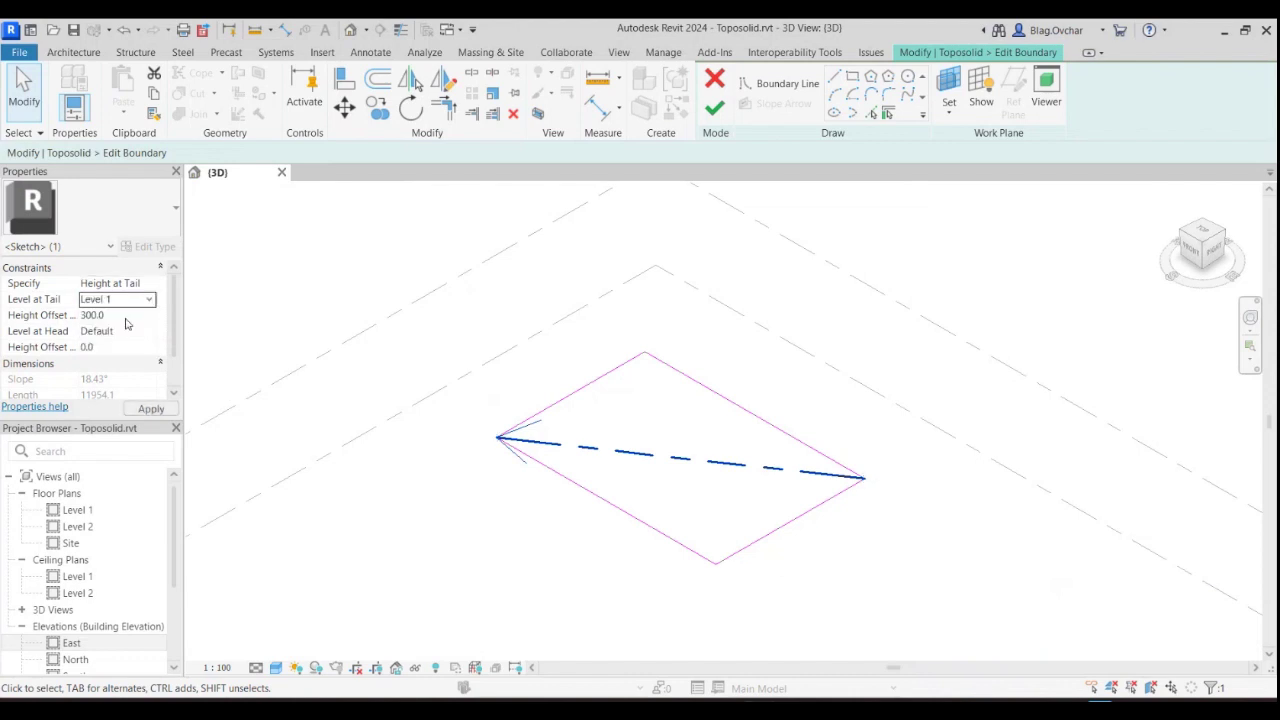
click(126, 318)
text(0)
click(148, 335)
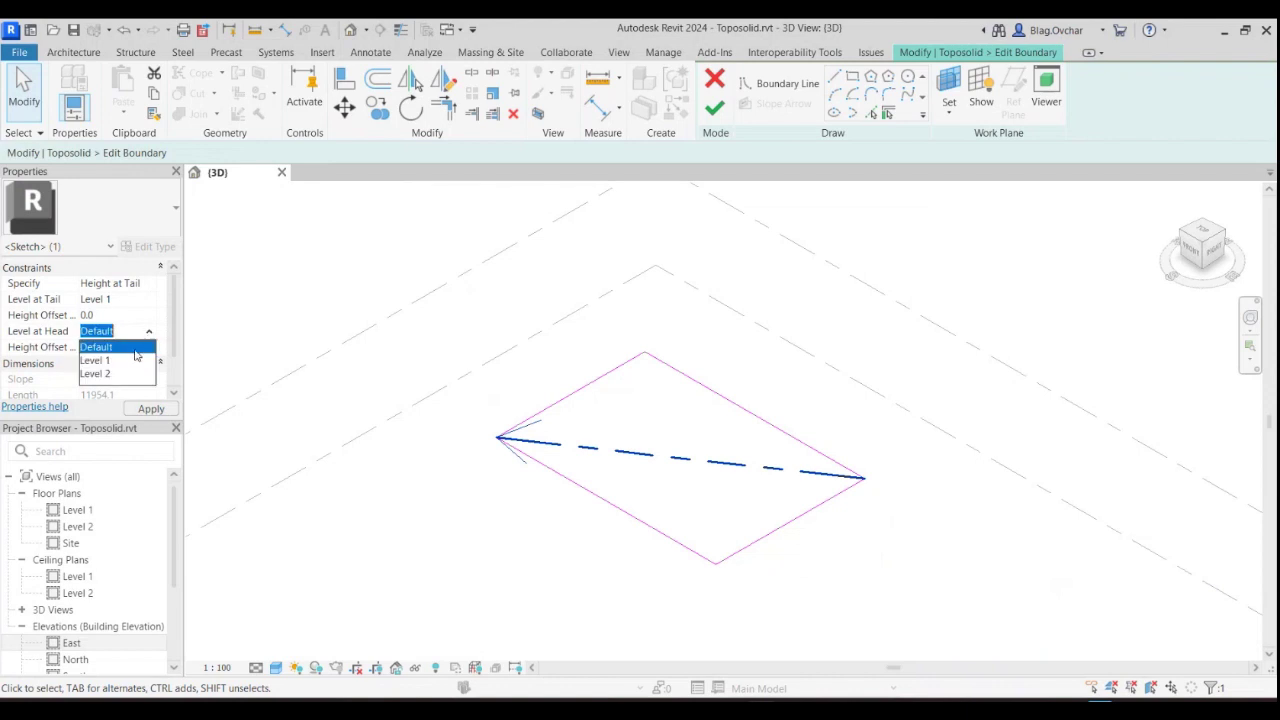
click(96, 373)
click(151, 408)
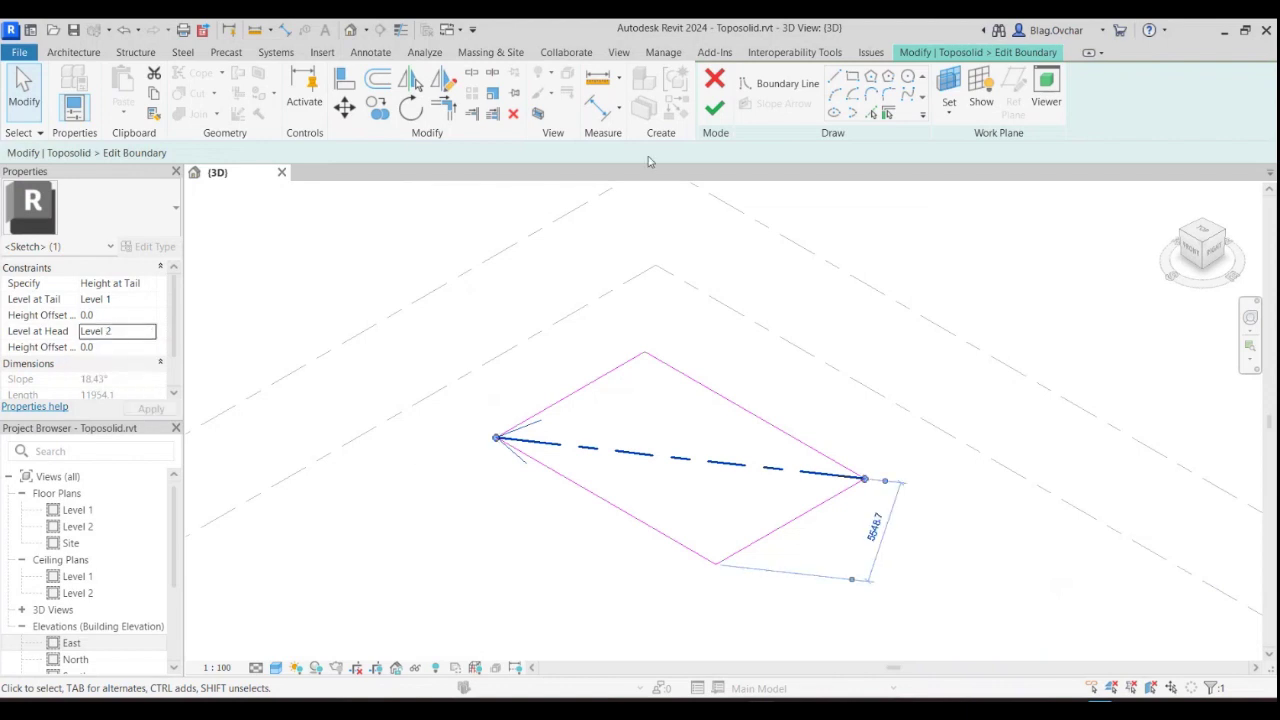
click(714, 108)
click(569, 585)
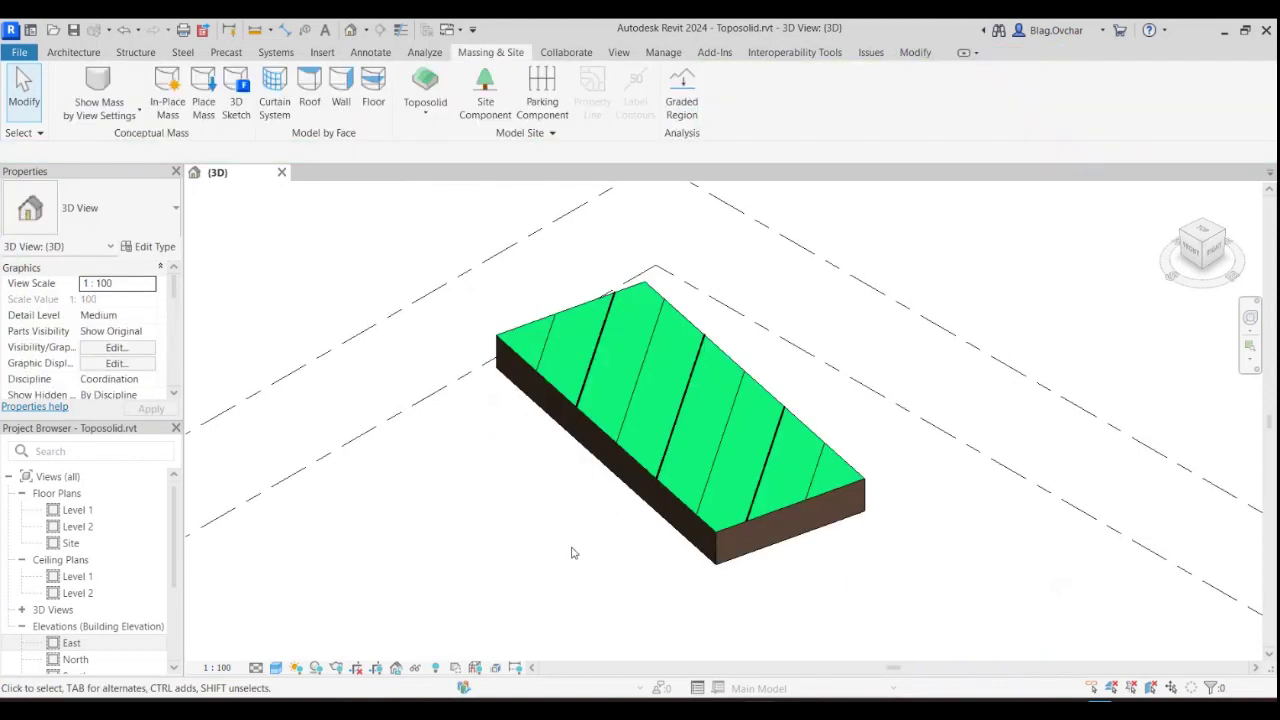
Delete the toposolid's slope arrow in Edit Sketch, leaving a flat 66.310 m² block
mouse_move(572, 553)
shift+middle_down()
mouse_move(686, 543)
mouse_move(680, 377)
mouse_move(551, 539)
shift+middle_up()
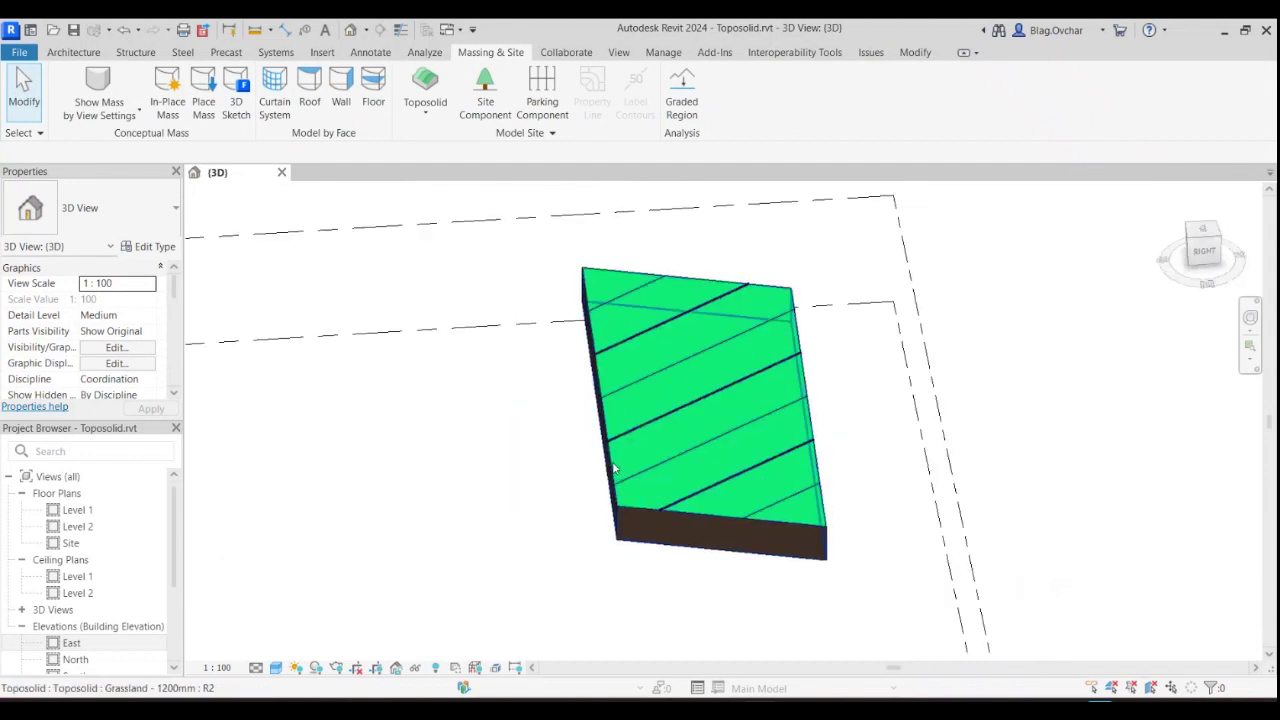
click(630, 460)
mouse_move(483, 571)
shift+middle_down()
mouse_move(608, 606)
mouse_move(651, 591)
shift+middle_up()
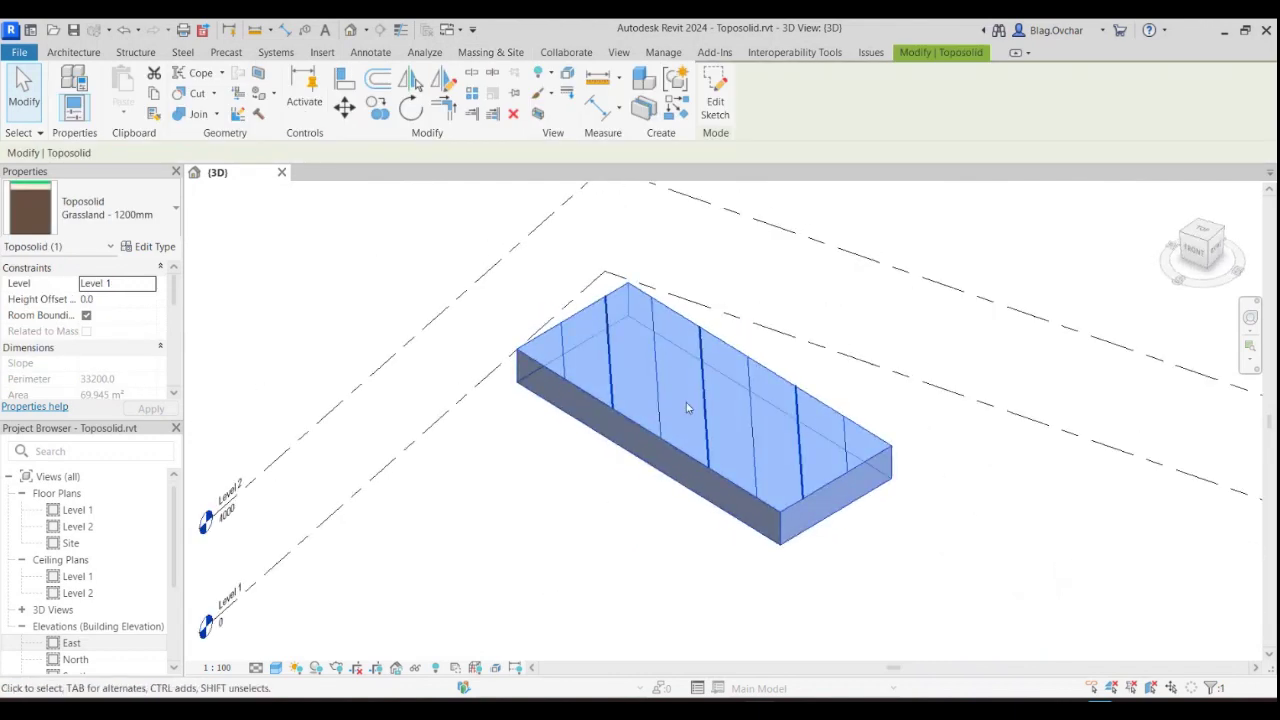
click(719, 97)
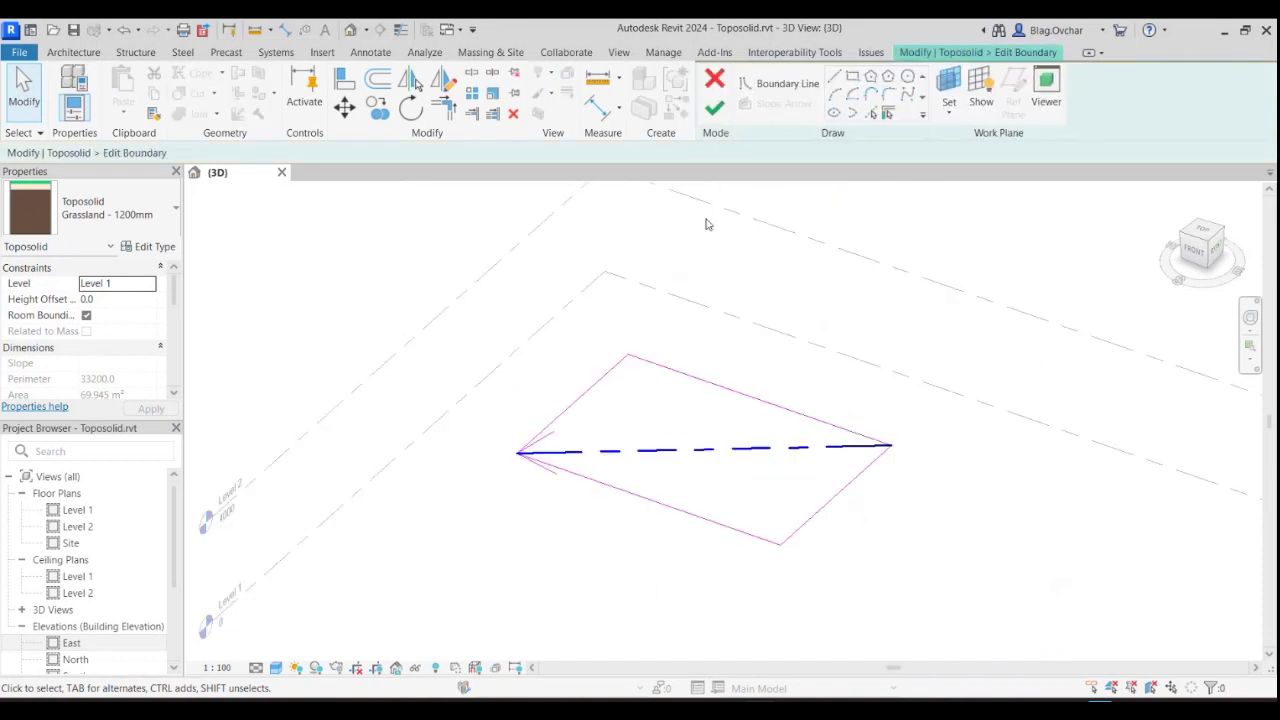
click(769, 457)
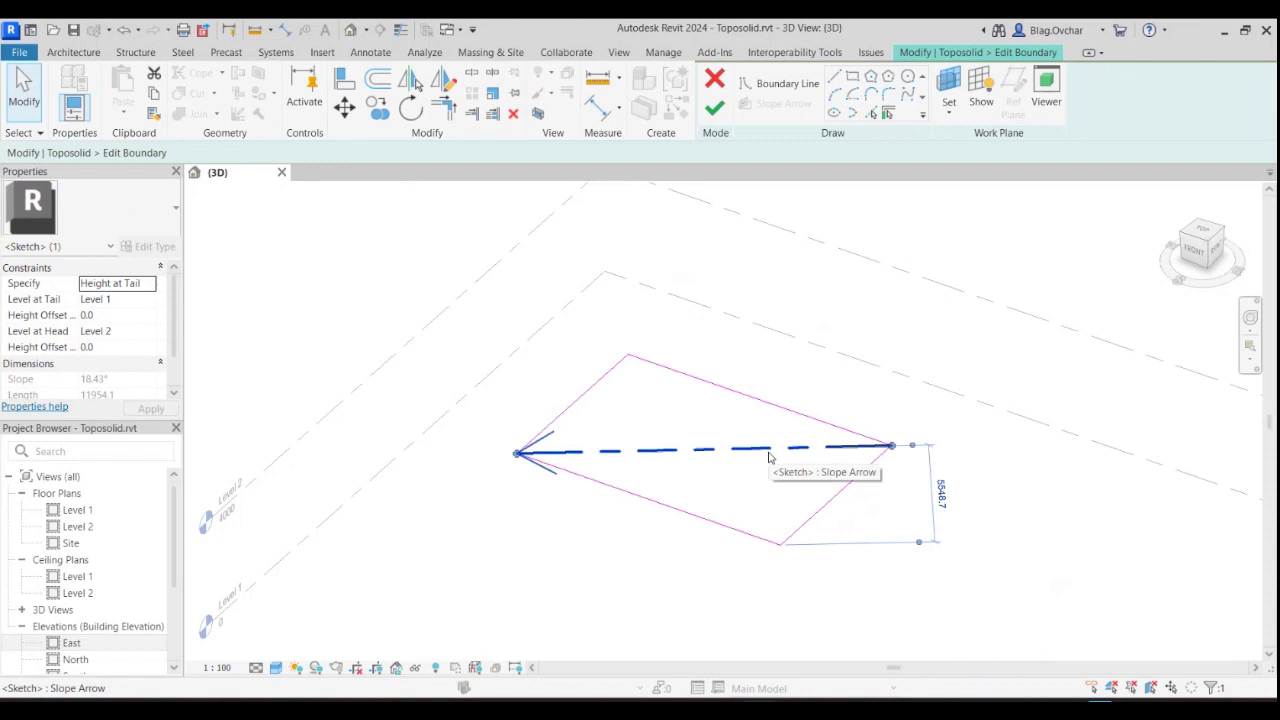
key(Delete)
click(714, 108)
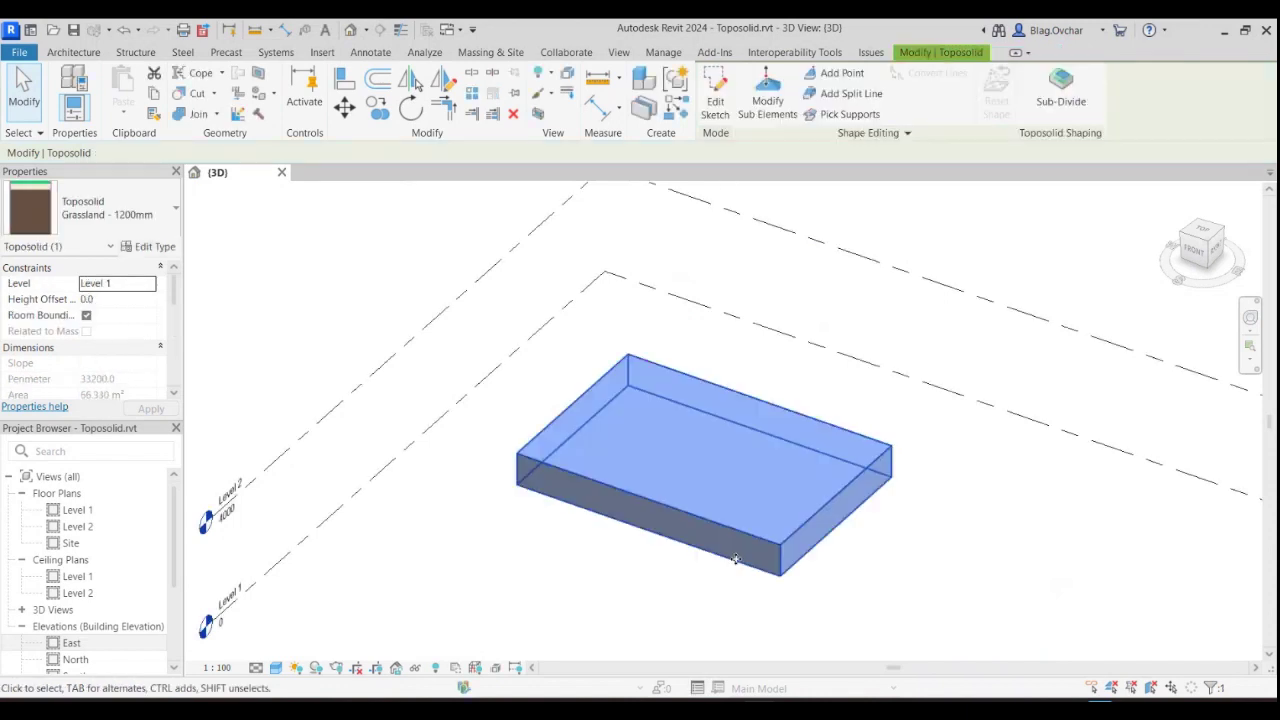
click(924, 587)
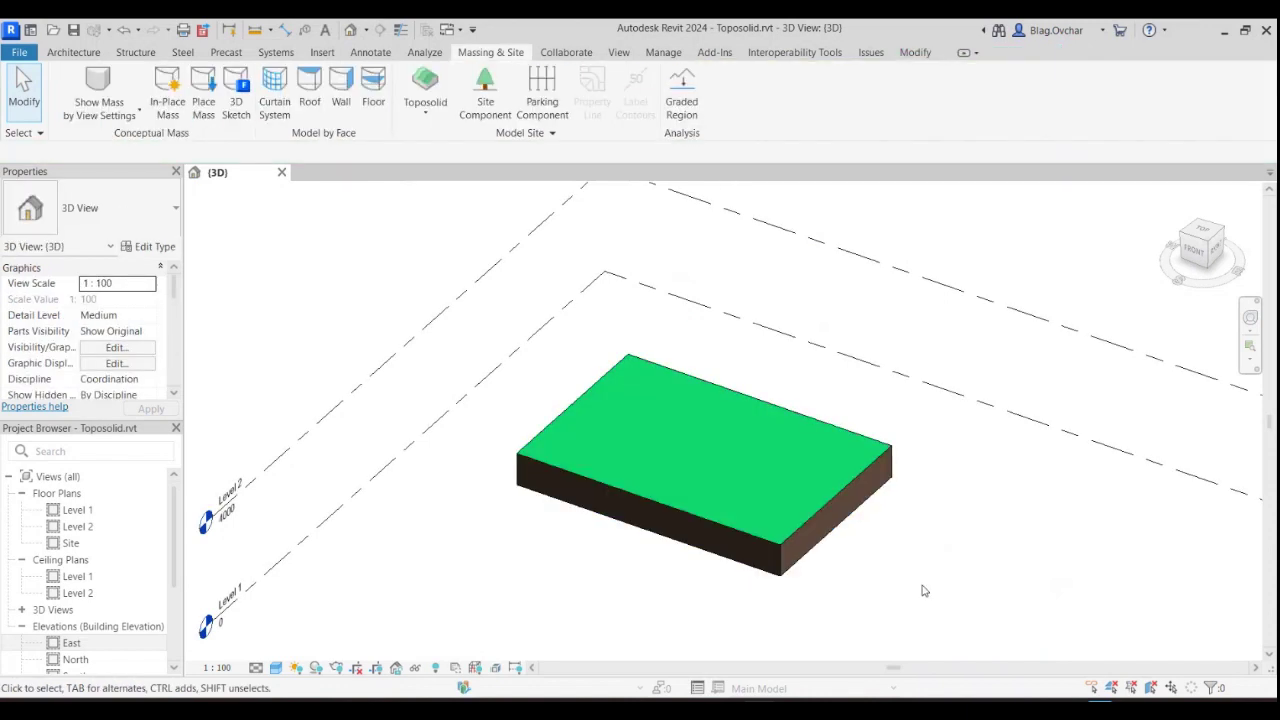
With Modify Sub Elements, raise the toposolid's left top edge to elevation 1000
click(800, 520)
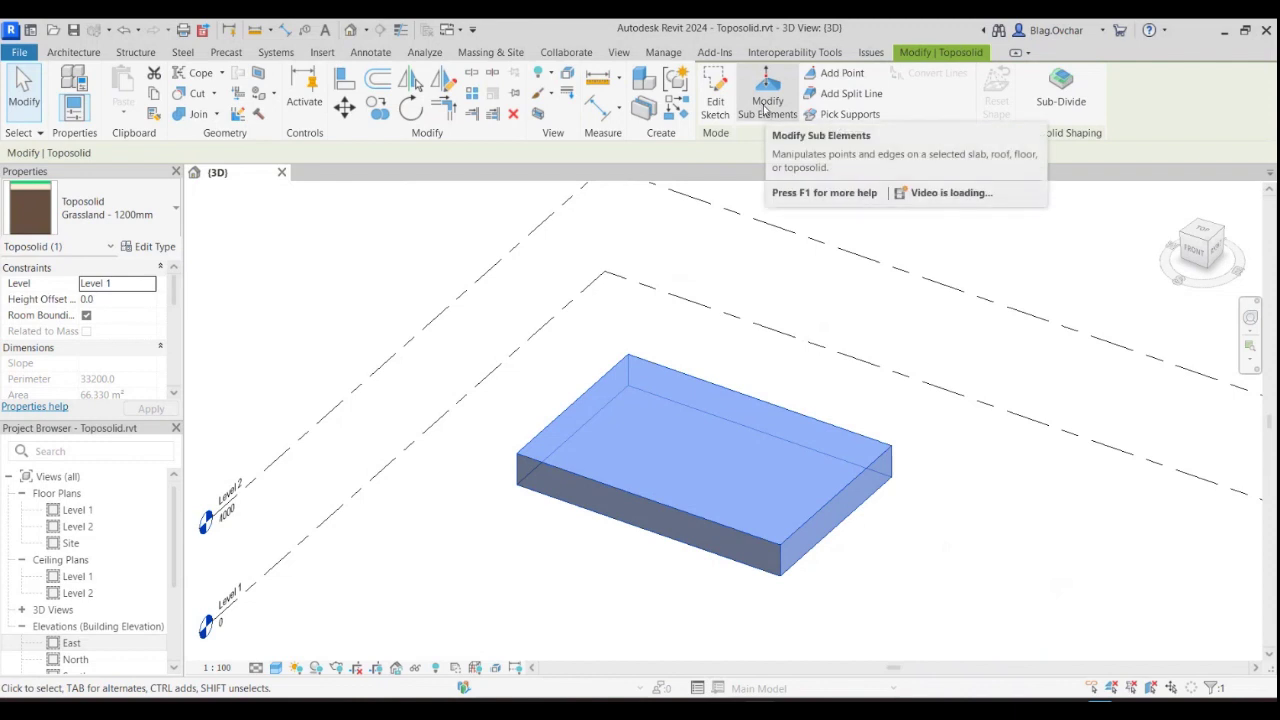
click(766, 104)
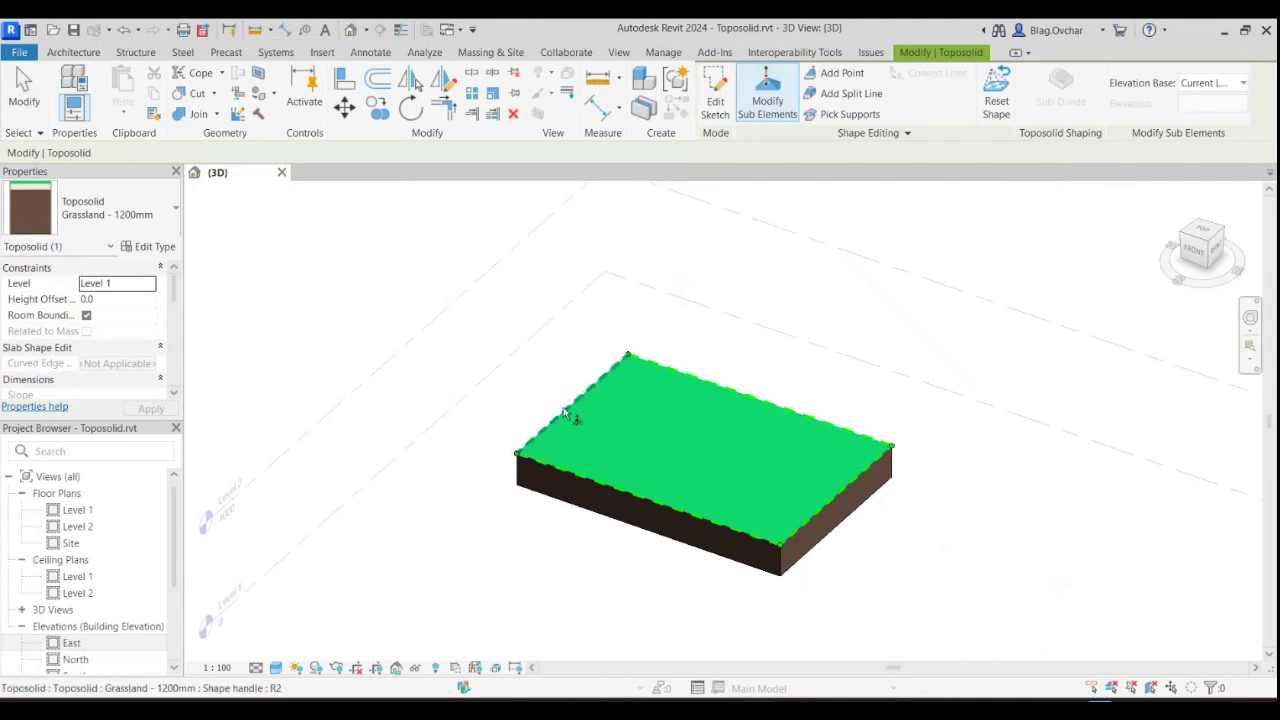
click(570, 407)
drag(570, 405, 571, 357)
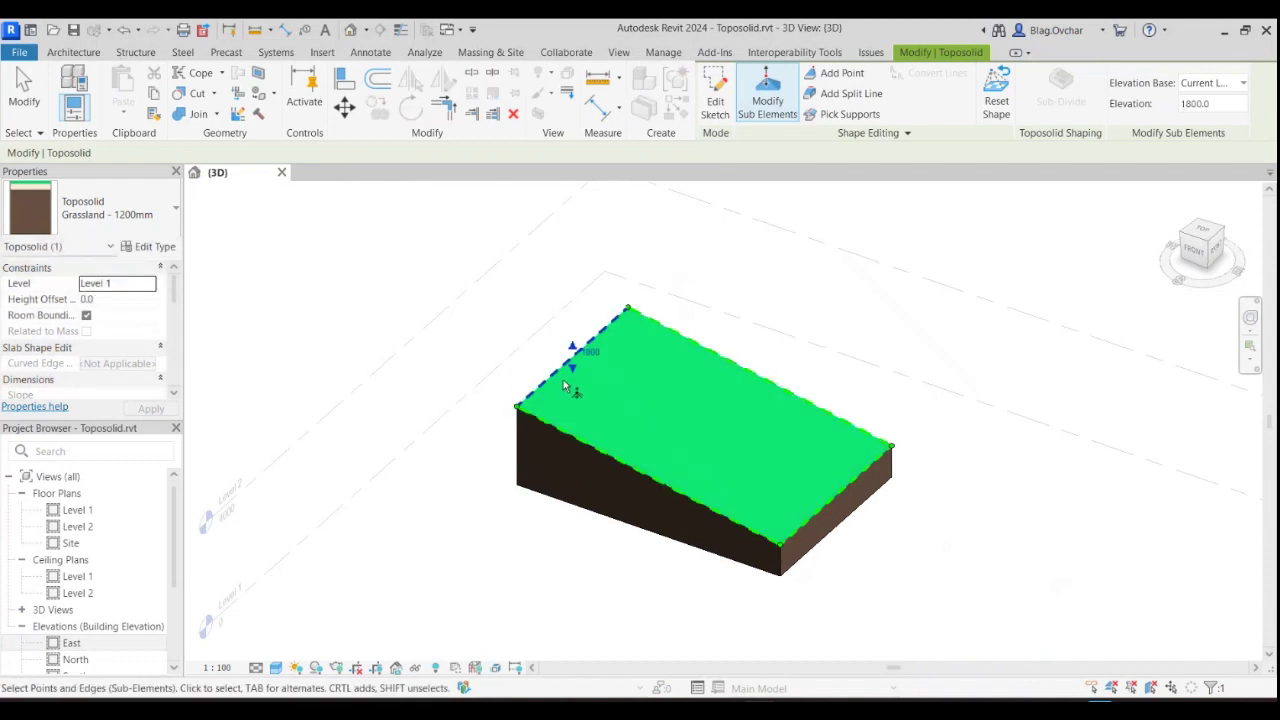
click(594, 357)
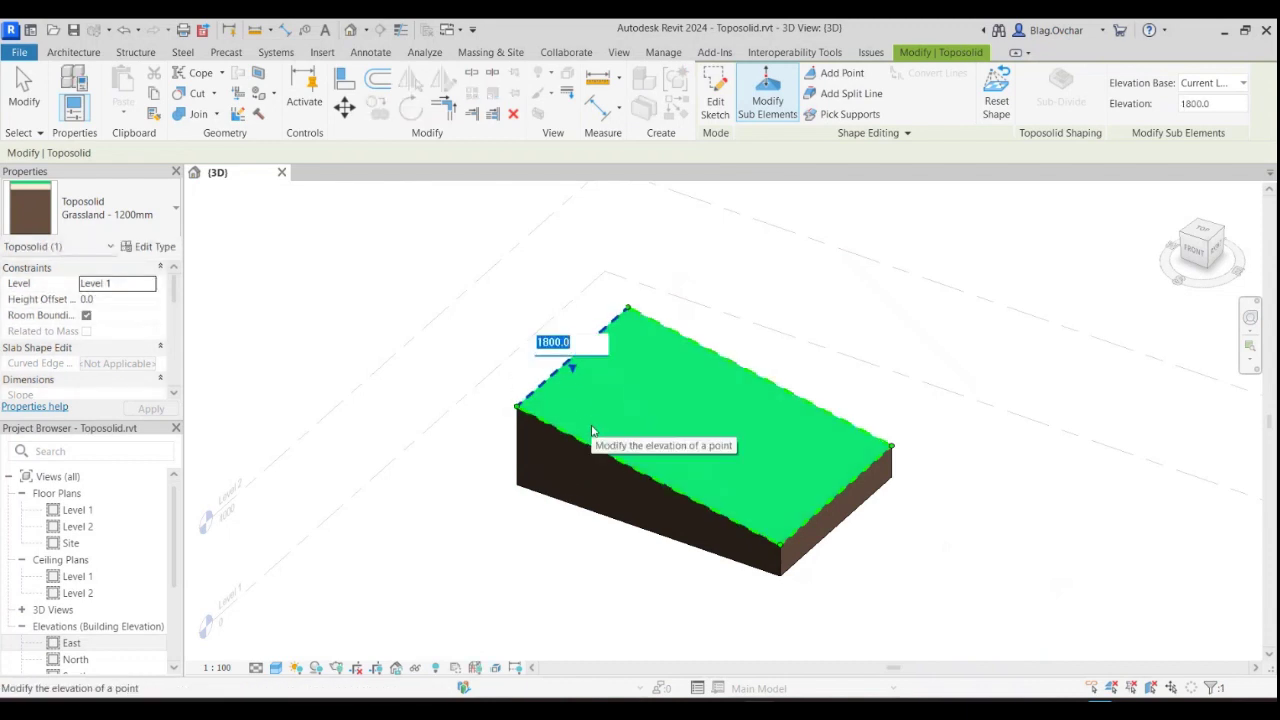
text(1000)
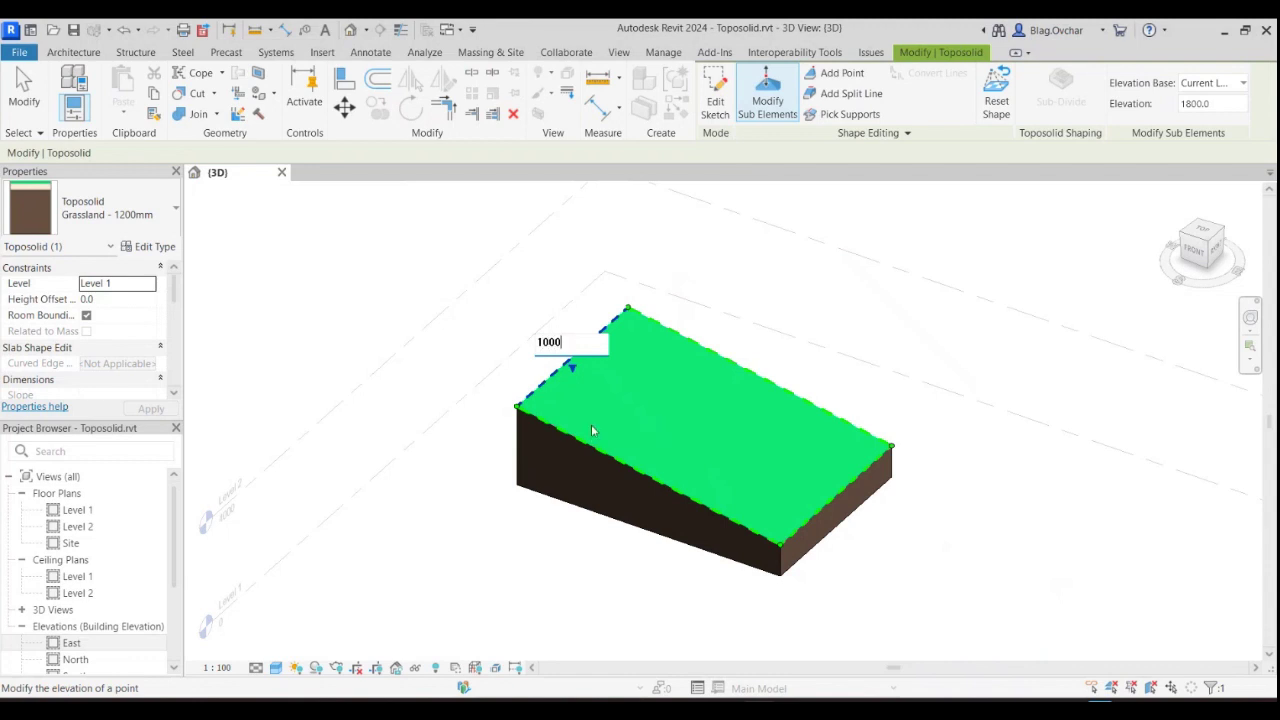
key(Return)
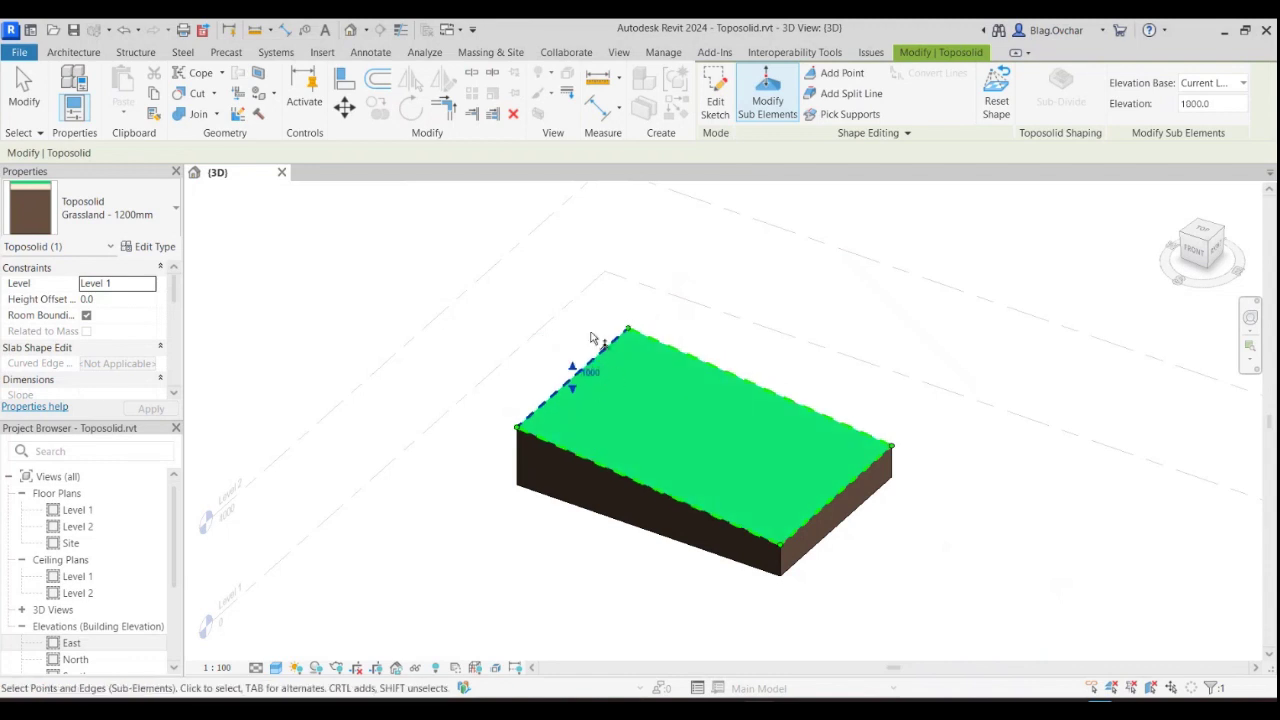
key(Escape)
key(Escape)
Raise the toposolid's far top corner point to elevation 1500
click(630, 332)
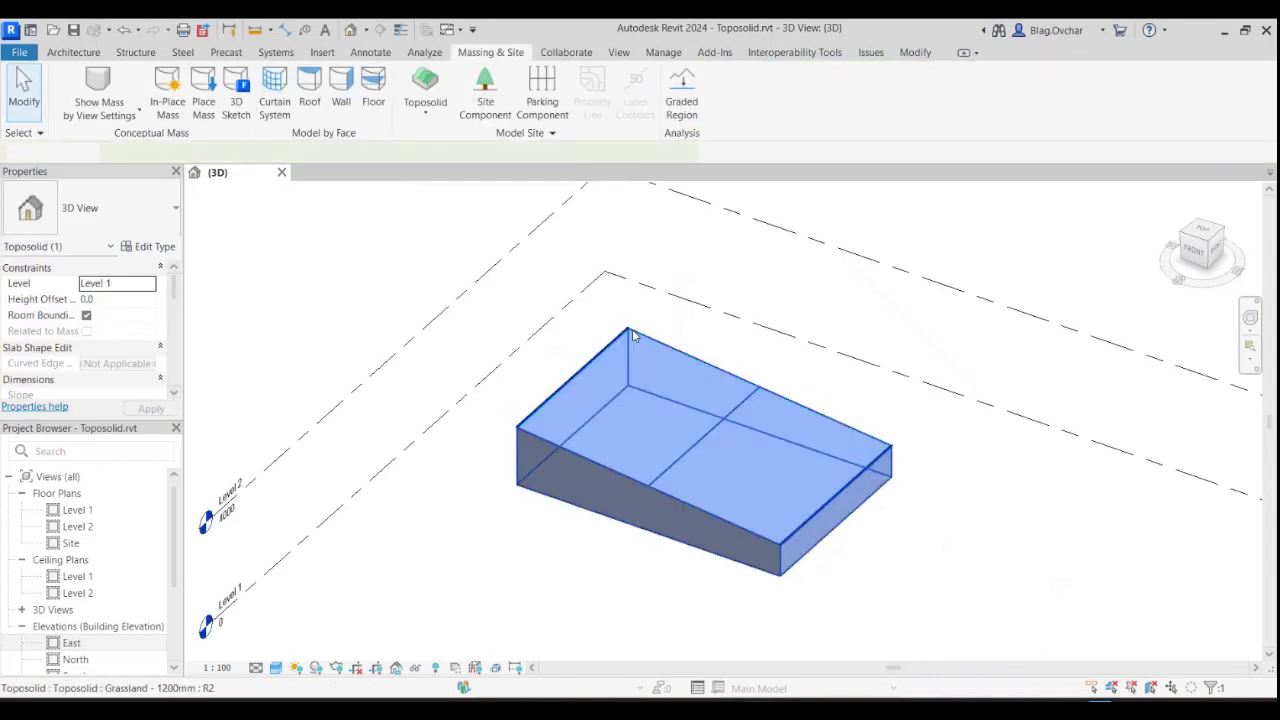
click(757, 110)
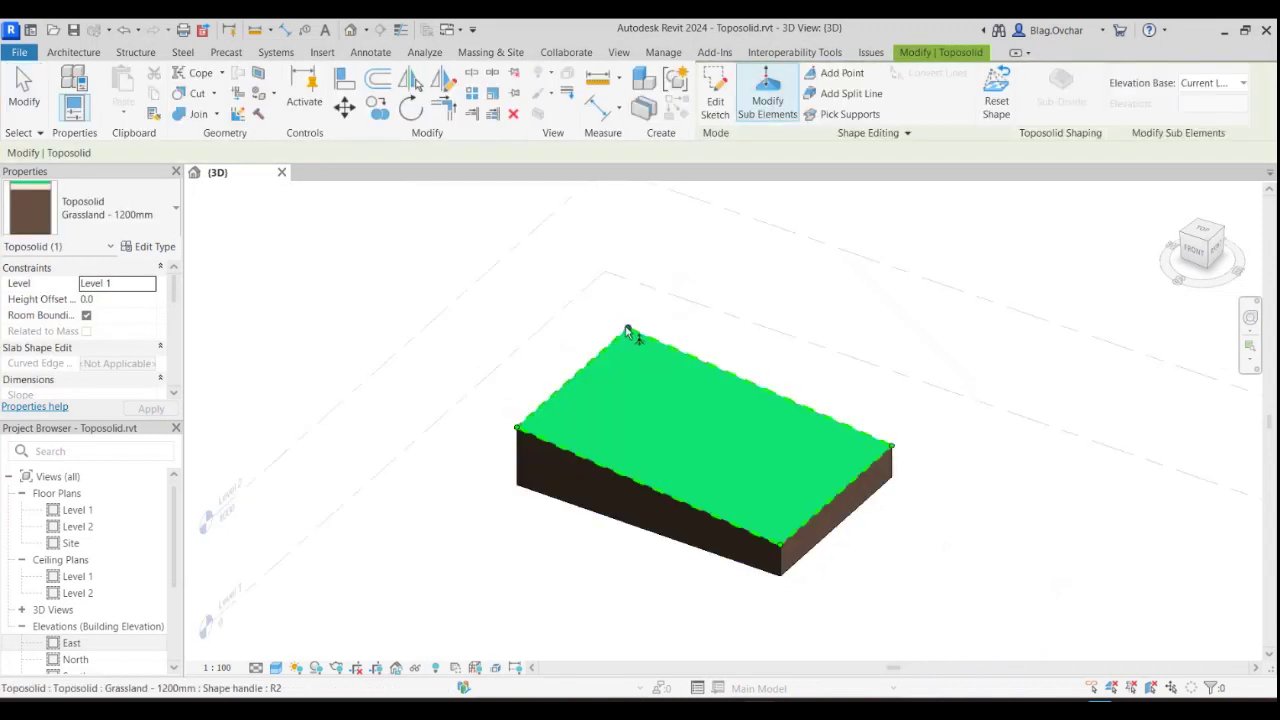
click(630, 330)
click(646, 324)
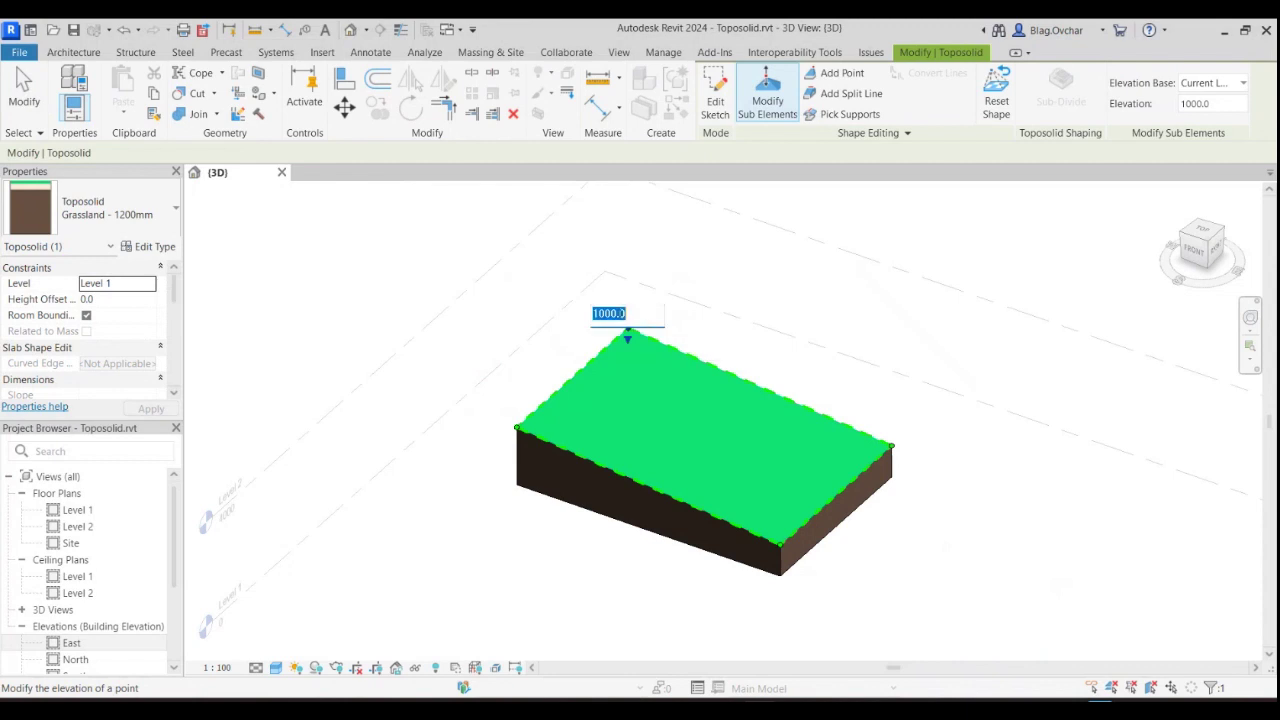
click(605, 314)
text(1500)
key(Return)
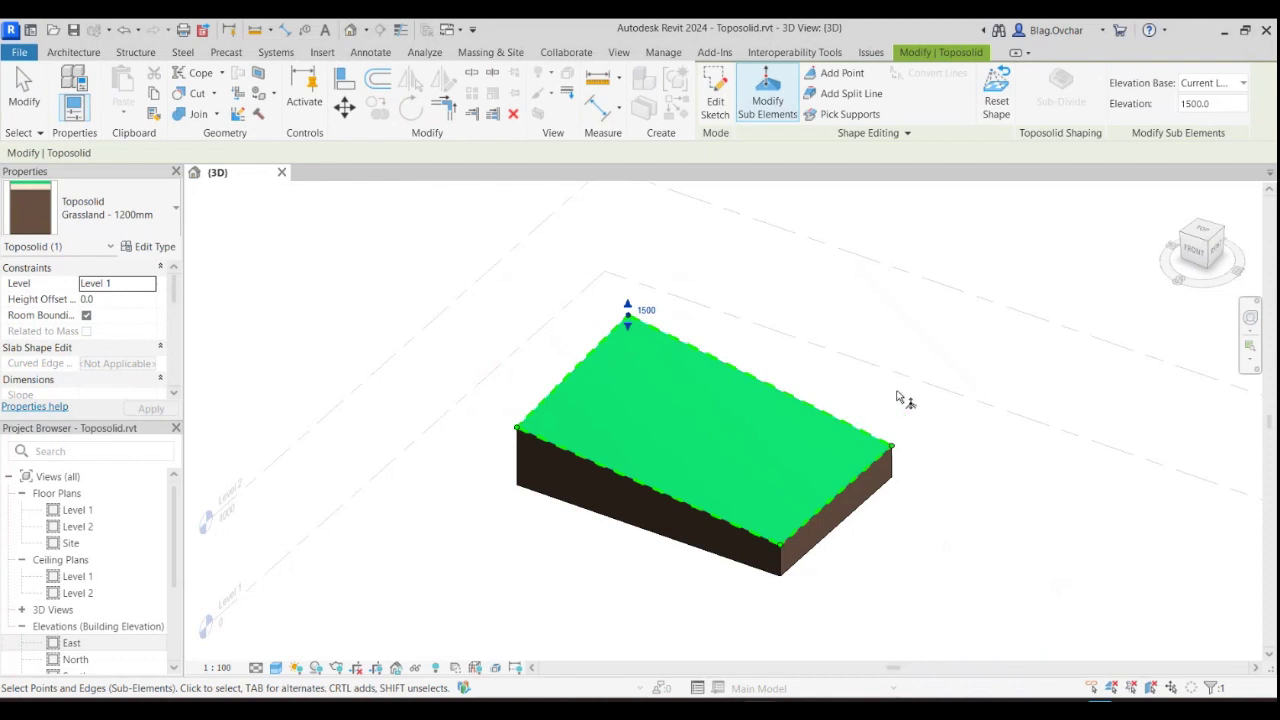
Add a point at the front edge midpoint and raise it to elevation 2600
click(840, 72)
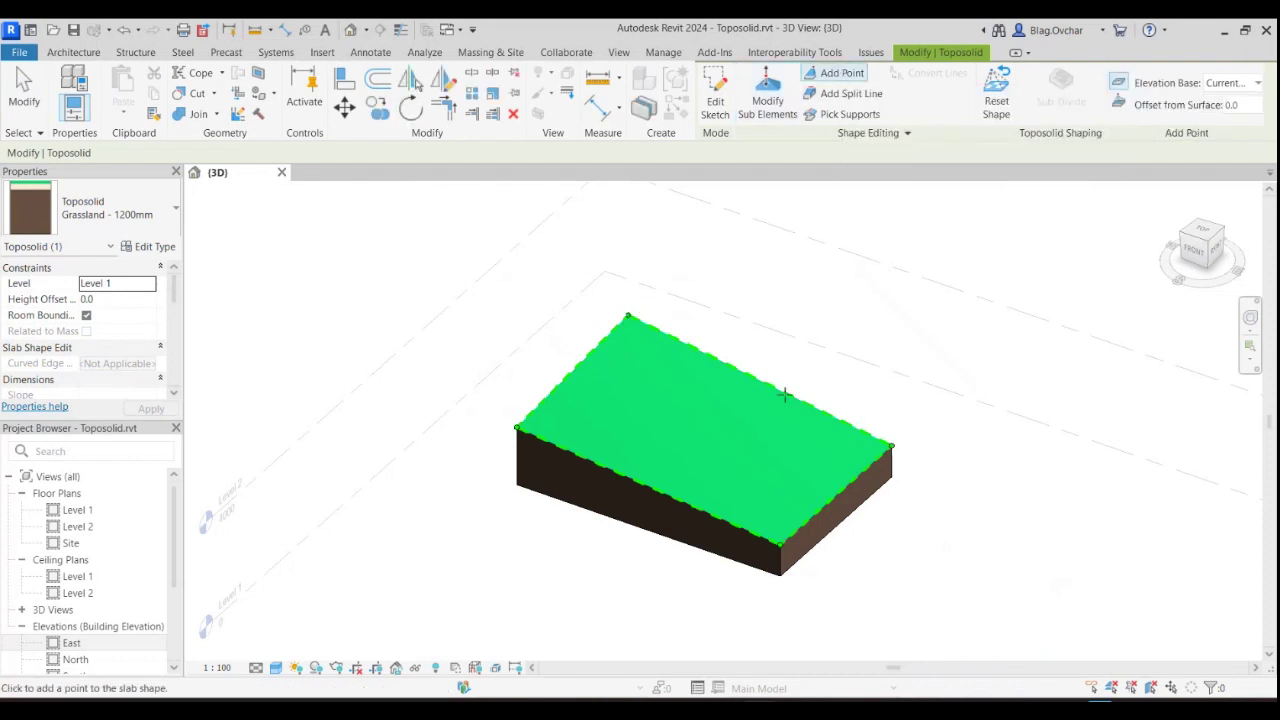
click(647, 483)
key(Escape)
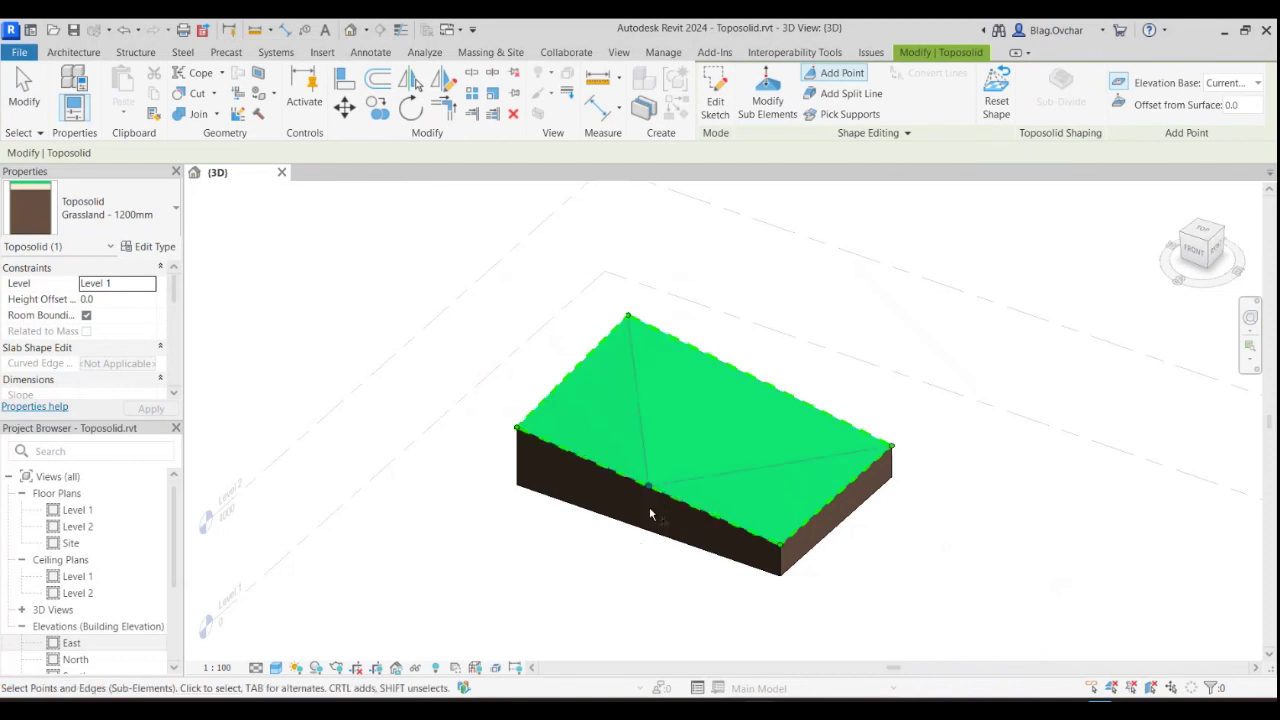
drag(650, 493, 650, 443)
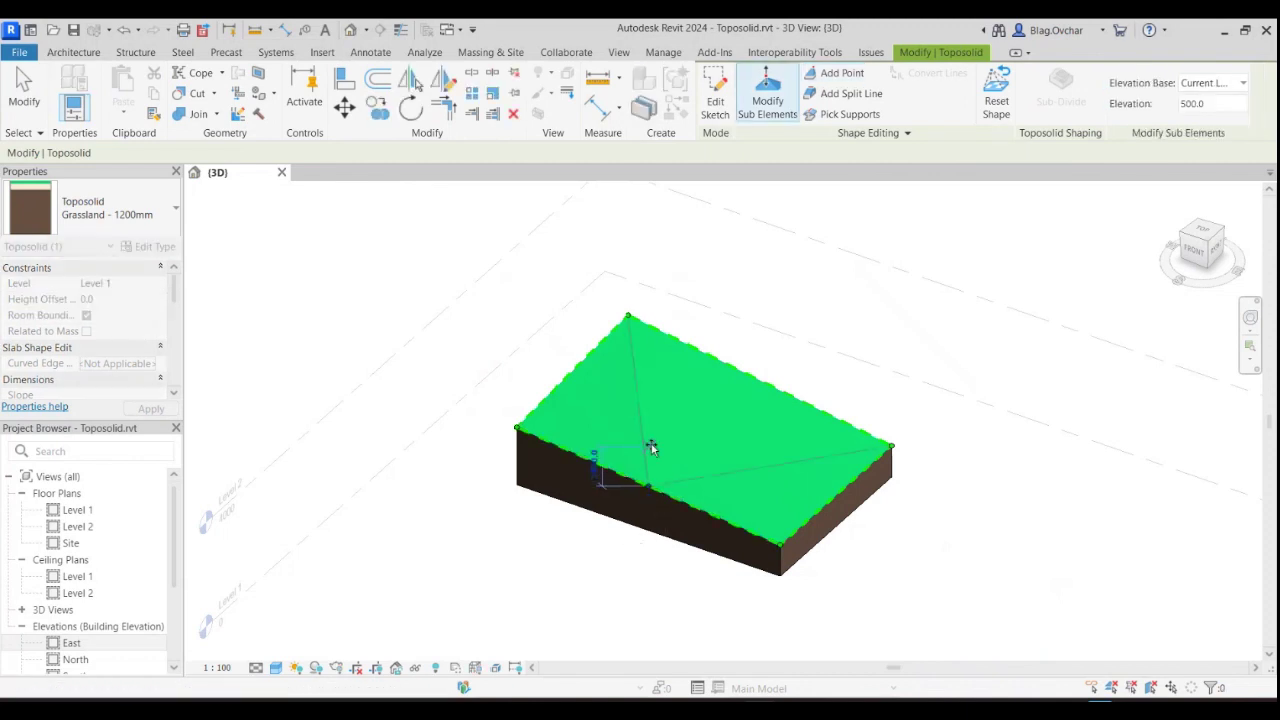
shift+middle_drag(908, 457, 911, 594)
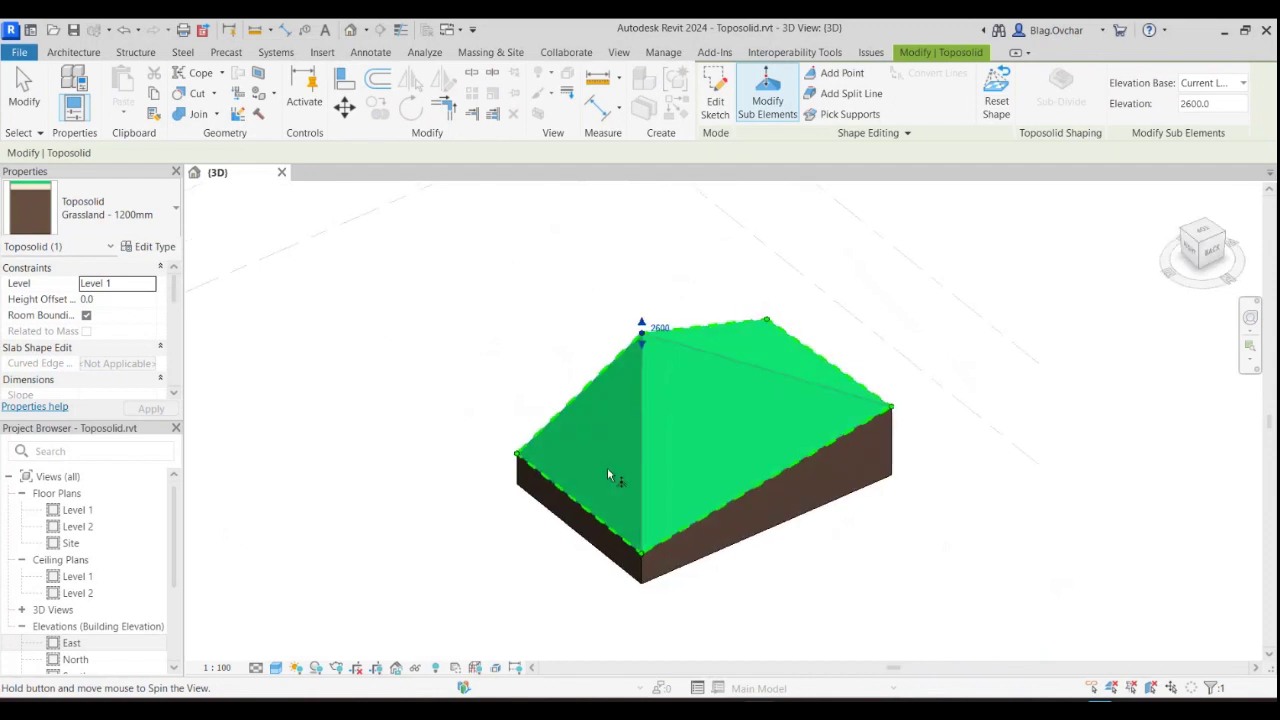
key(Escape)
key(Escape)
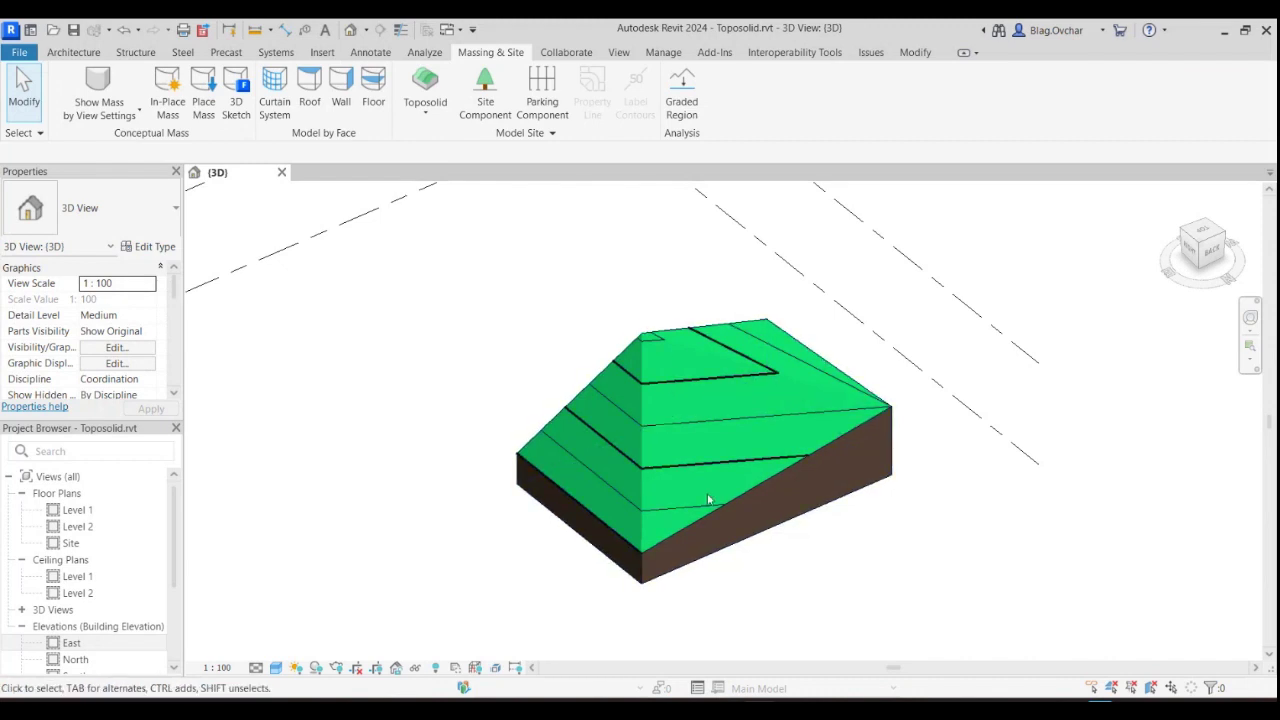
Add a split line on the toposolid top from the 2600 peak to the front edge midpoint
mouse_move(760, 551)
shift+middle_down()
mouse_move(720, 371)
mouse_move(743, 466)
mouse_move(929, 569)
mouse_move(1074, 449)
mouse_move(658, 497)
shift+middle_up()
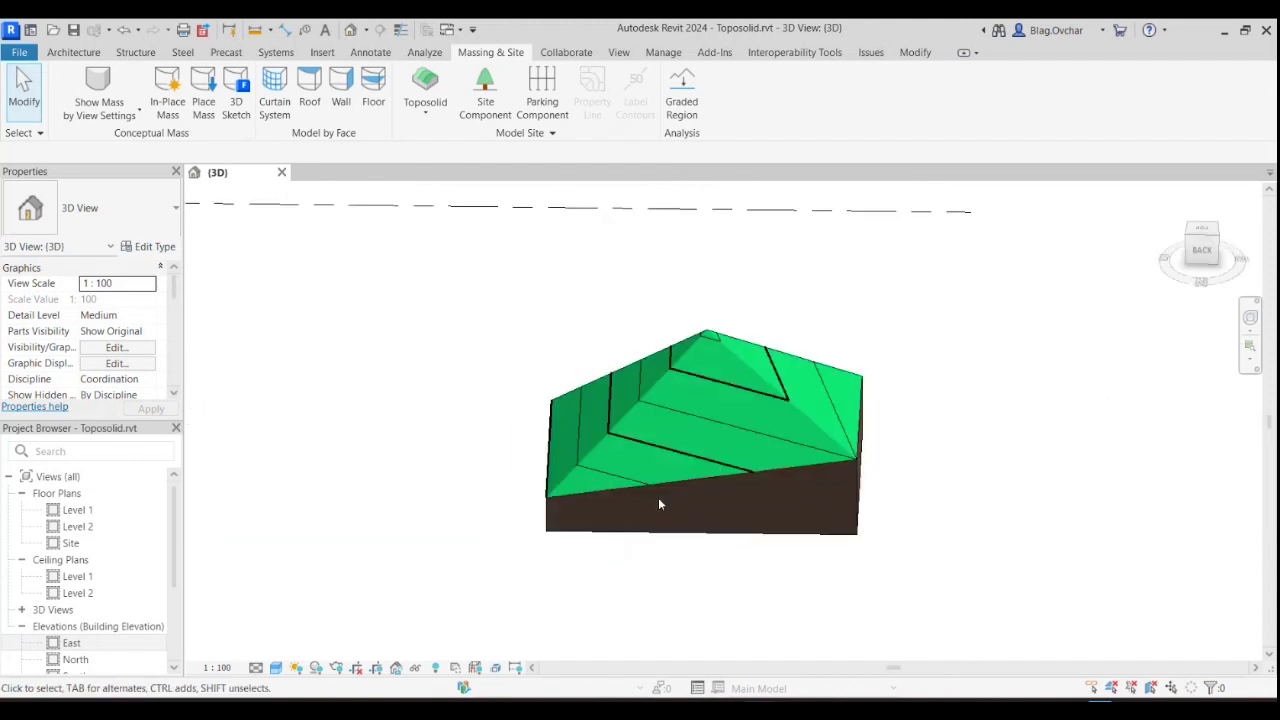
click(694, 348)
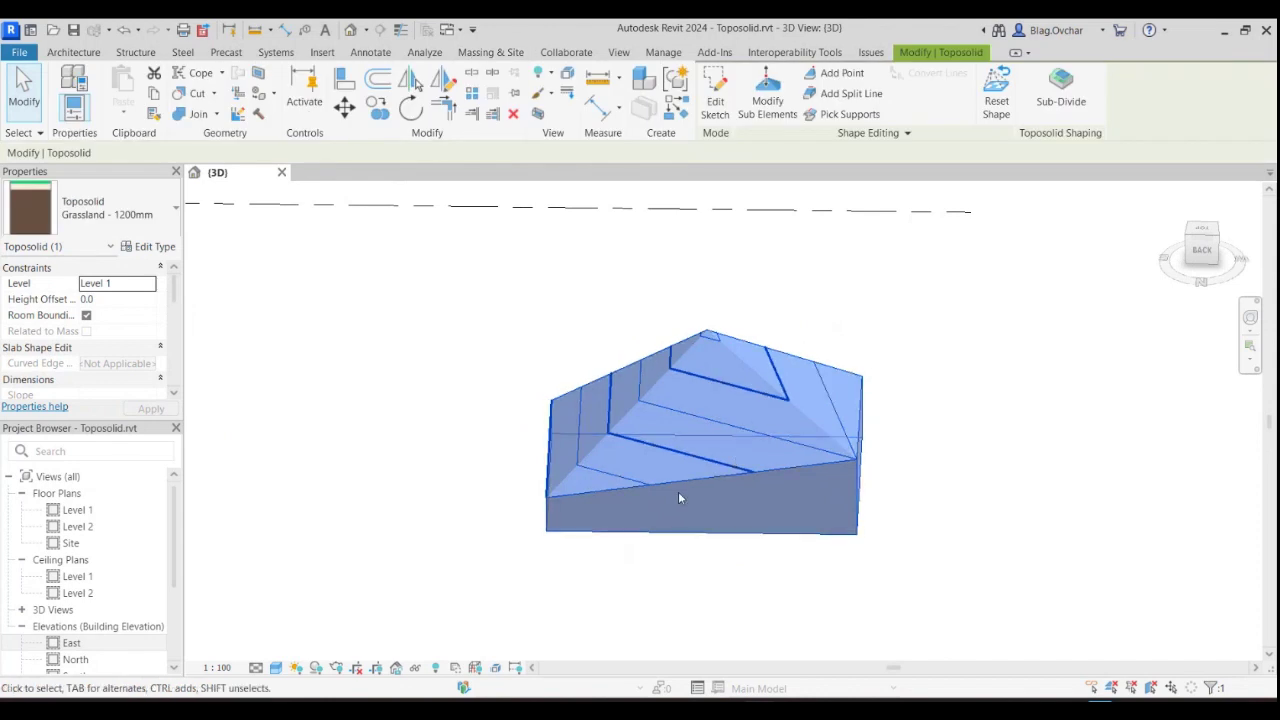
mouse_move(659, 536)
shift+middle_down()
mouse_move(651, 520)
mouse_move(706, 543)
shift+middle_up()
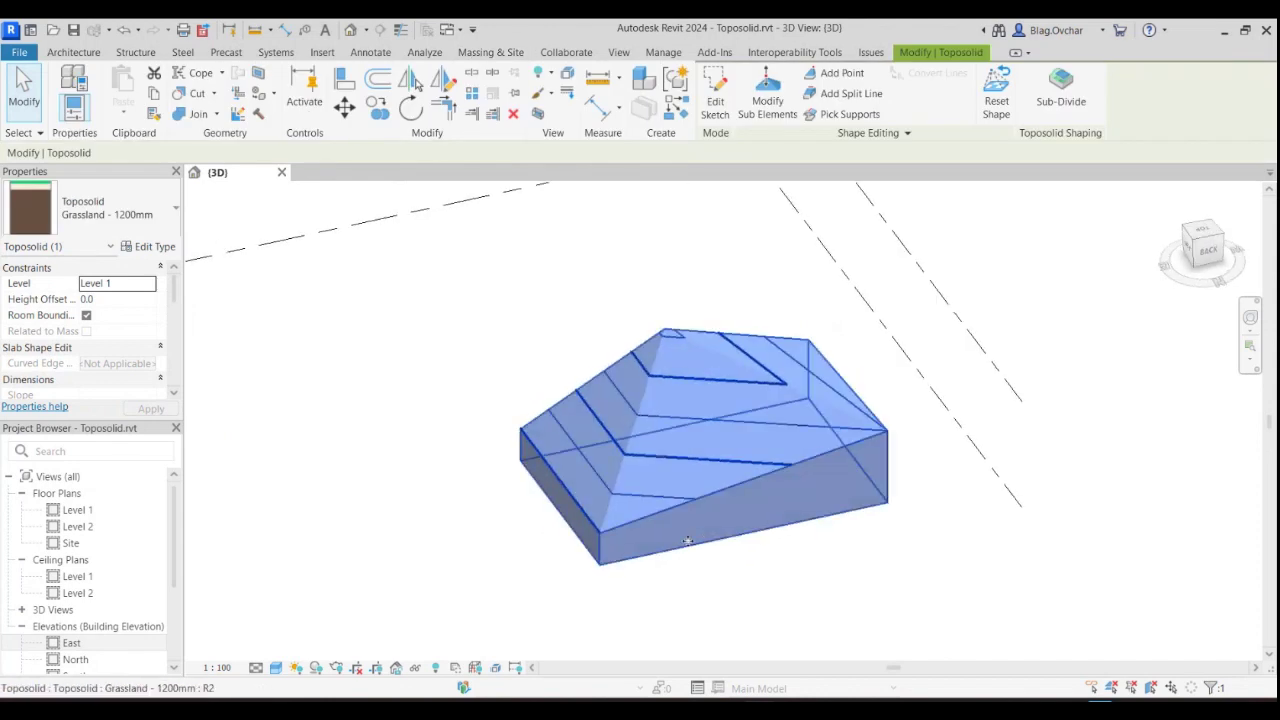
click(851, 94)
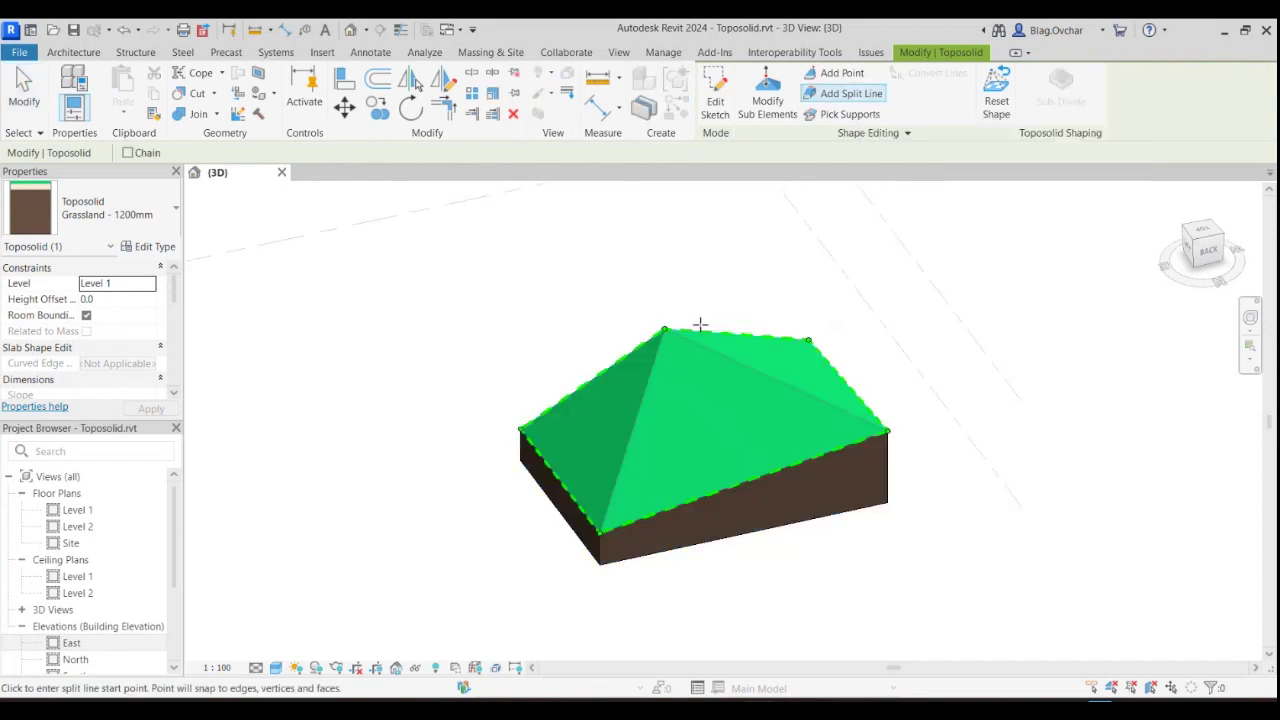
click(663, 325)
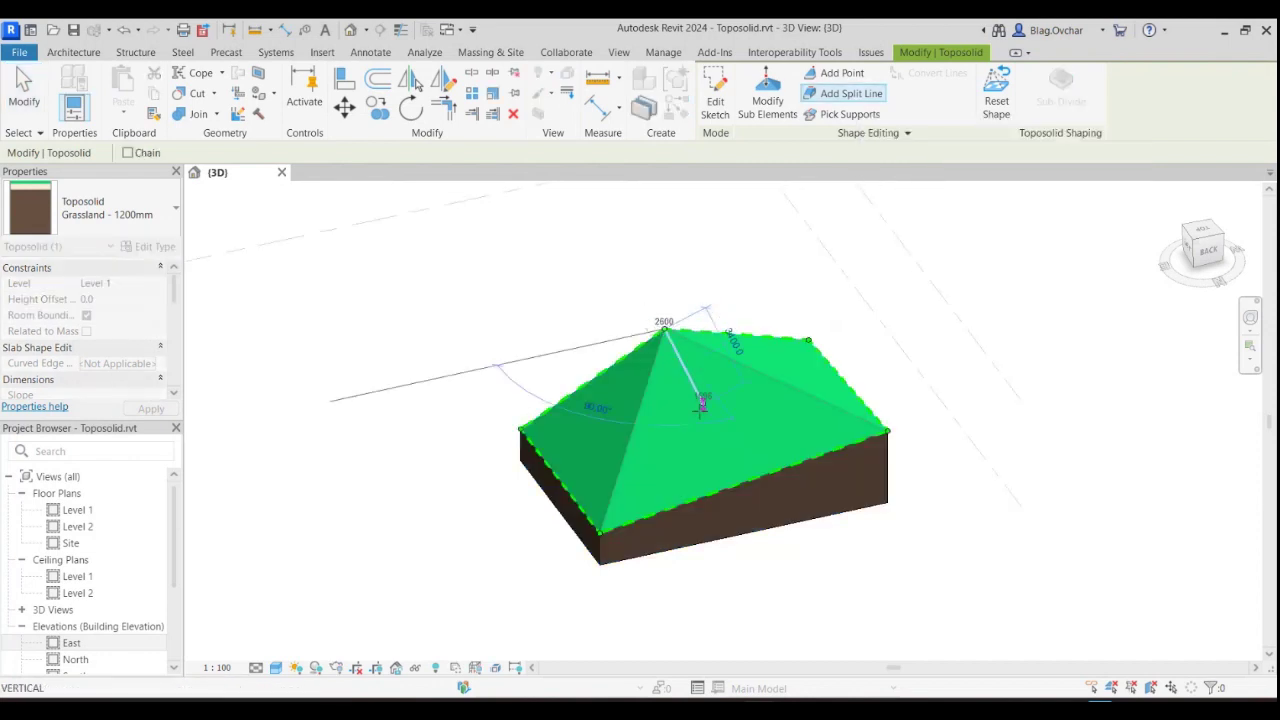
click(742, 480)
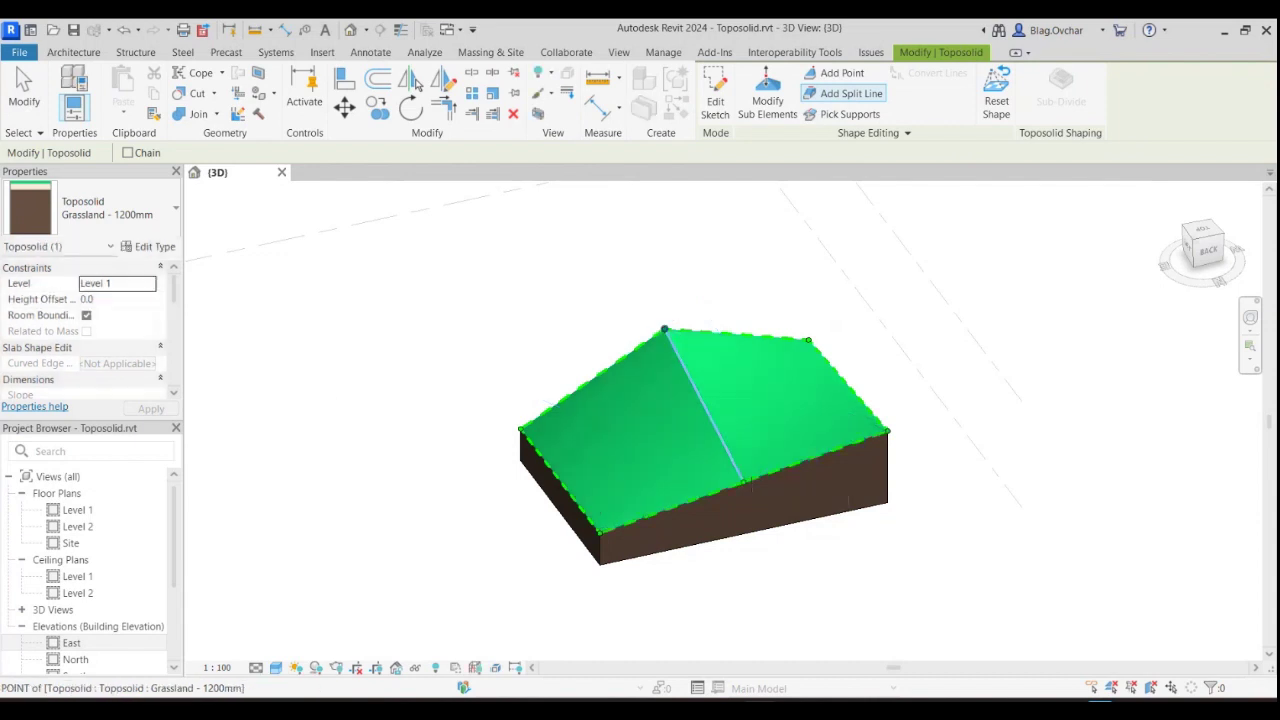
key(Escape)
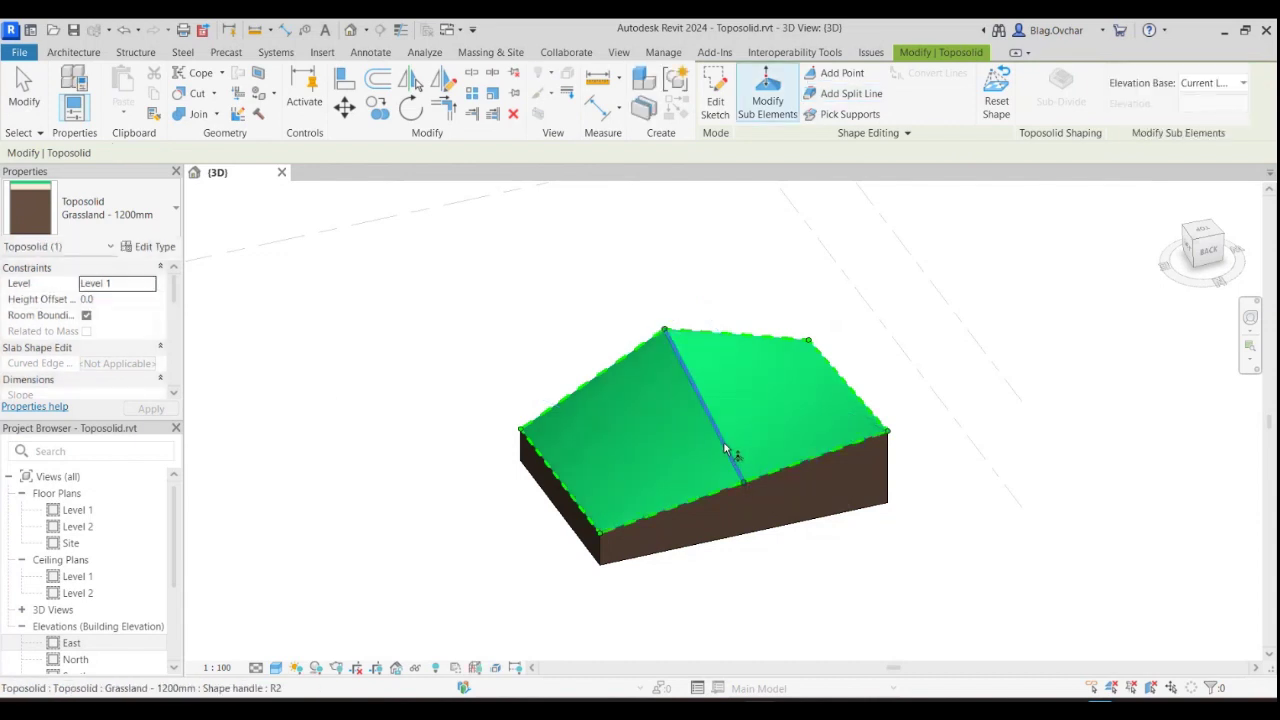
click(724, 440)
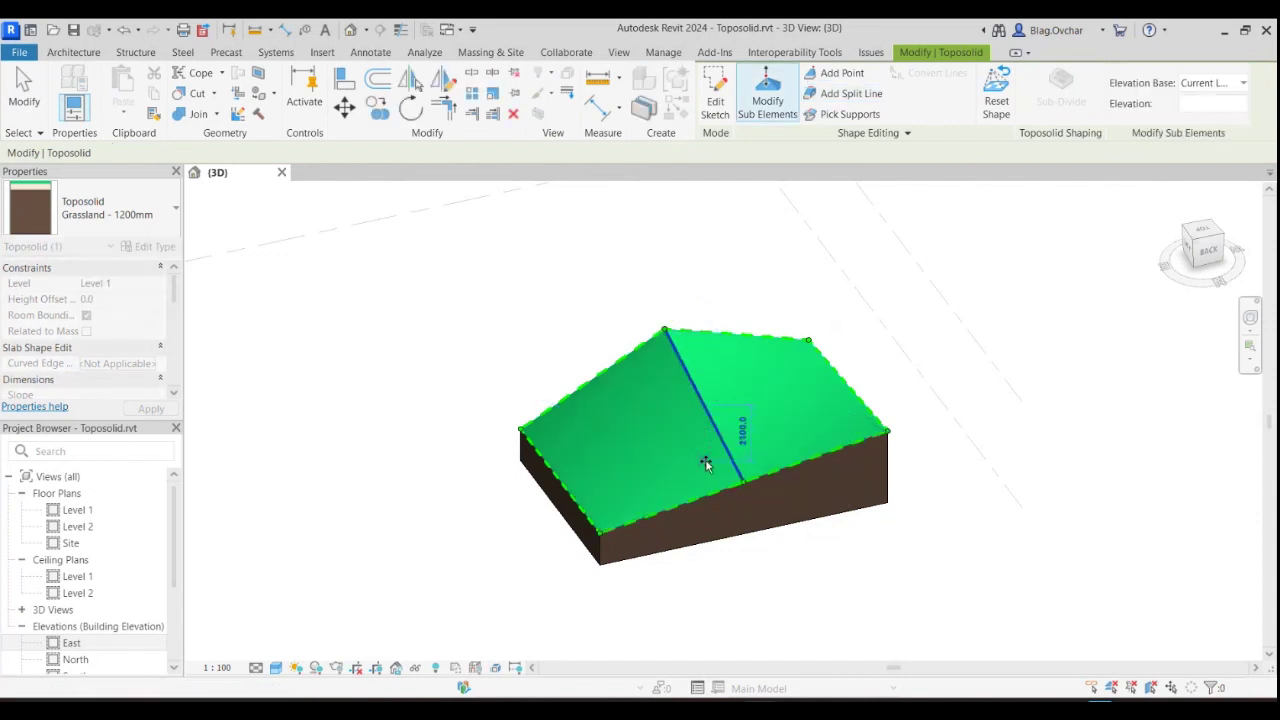
drag(705, 420, 703, 462)
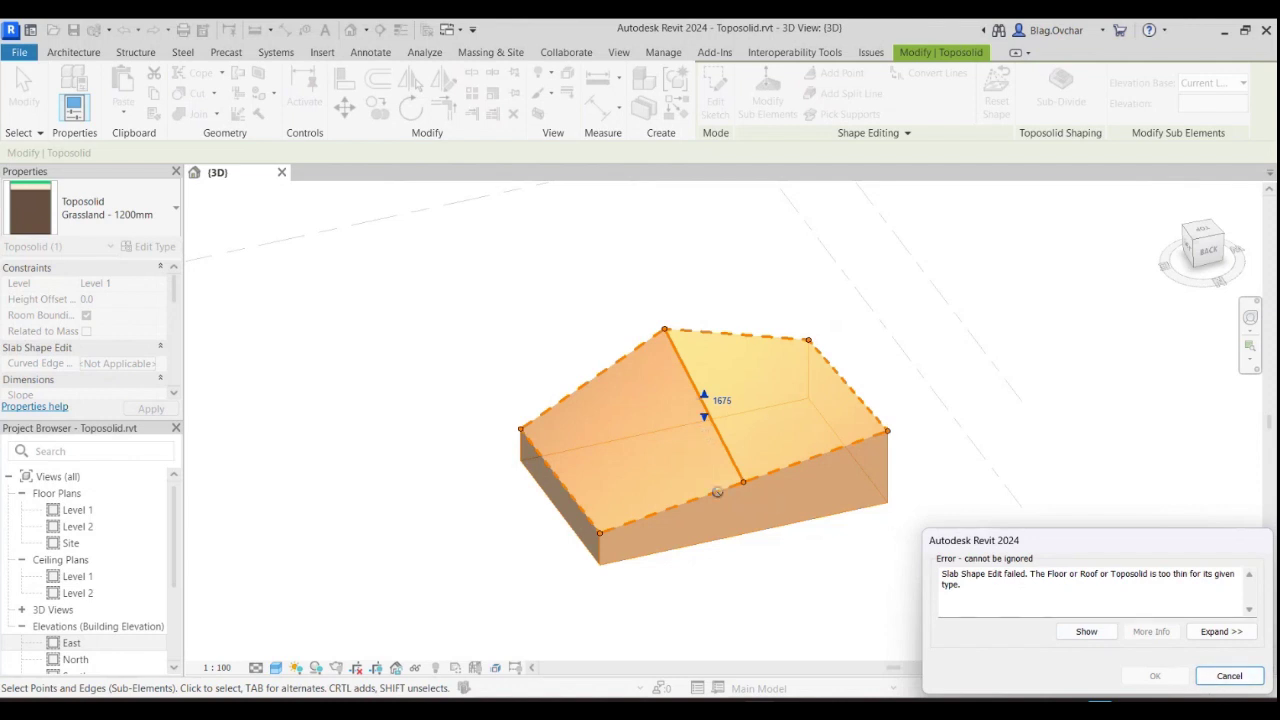
shift+middle_drag(719, 510, 745, 469)
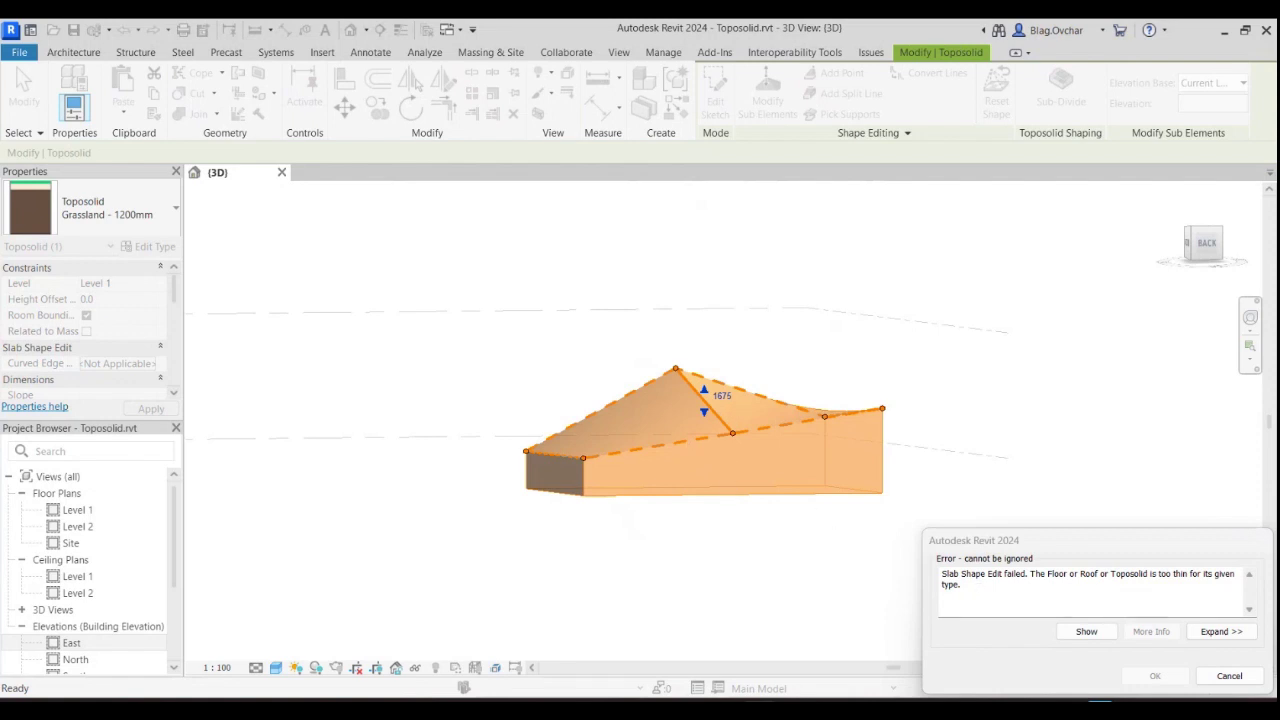
click(1229, 676)
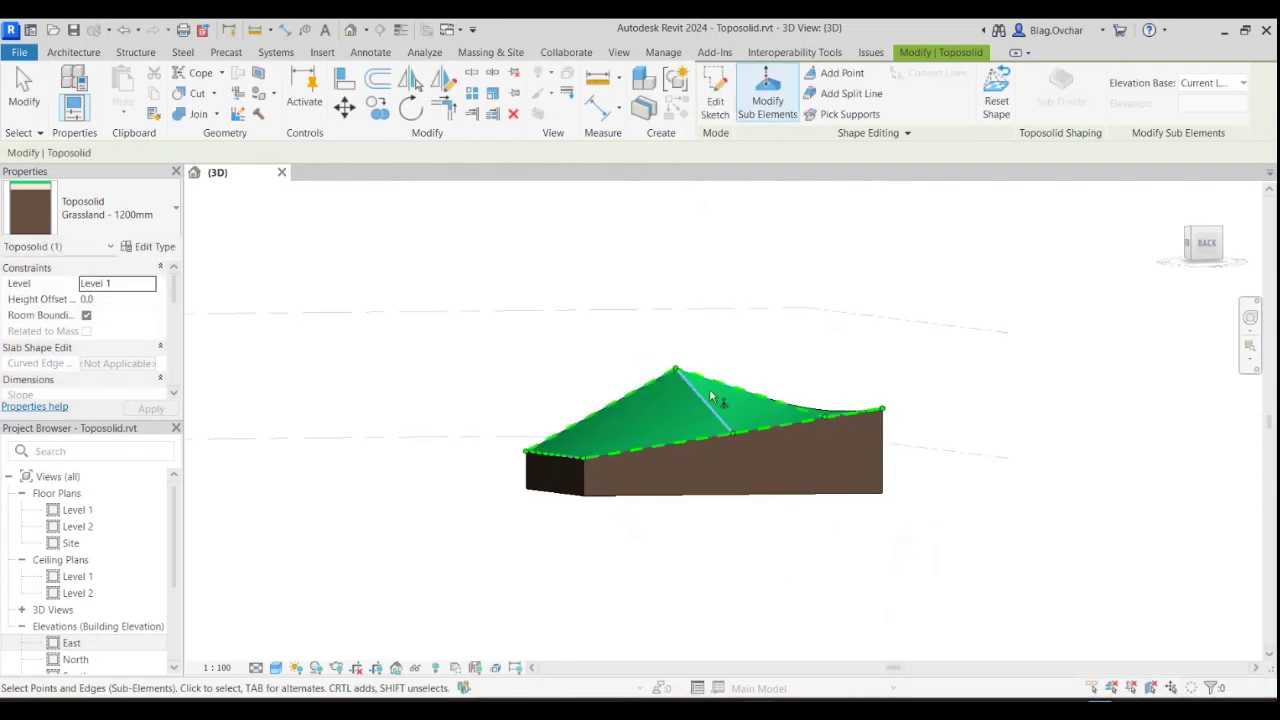
click(713, 418)
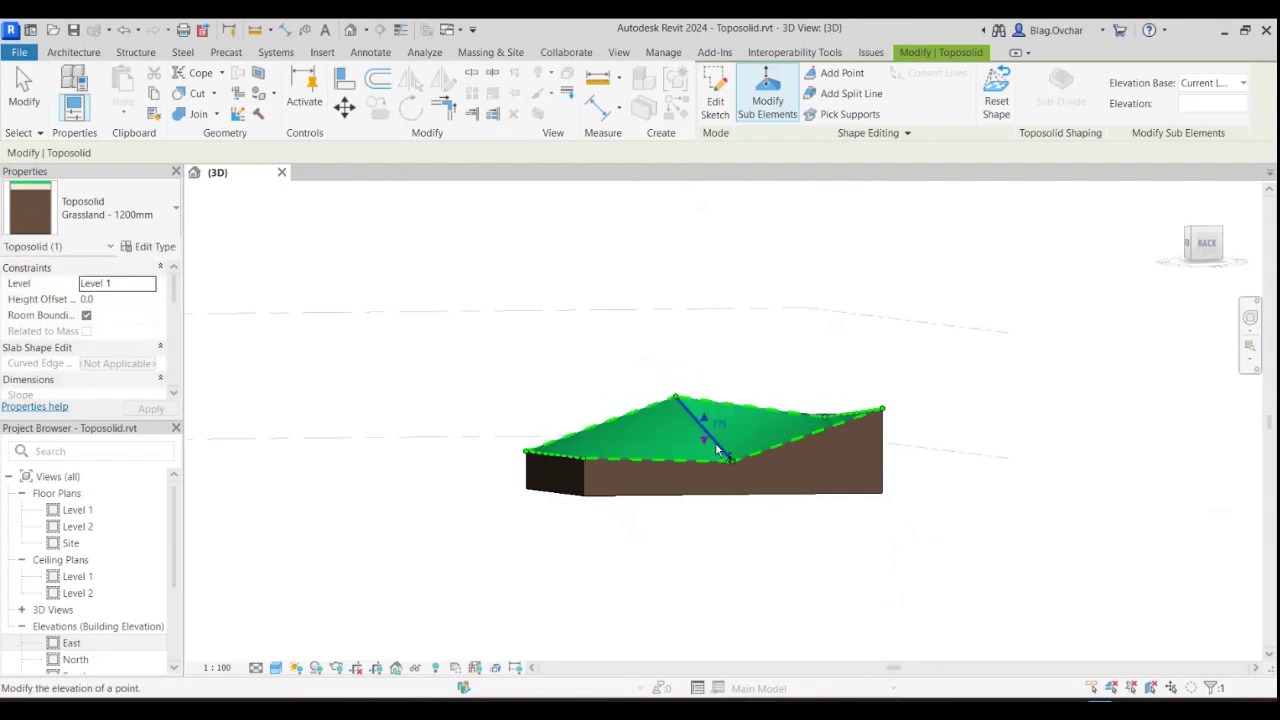
drag(707, 444, 719, 492)
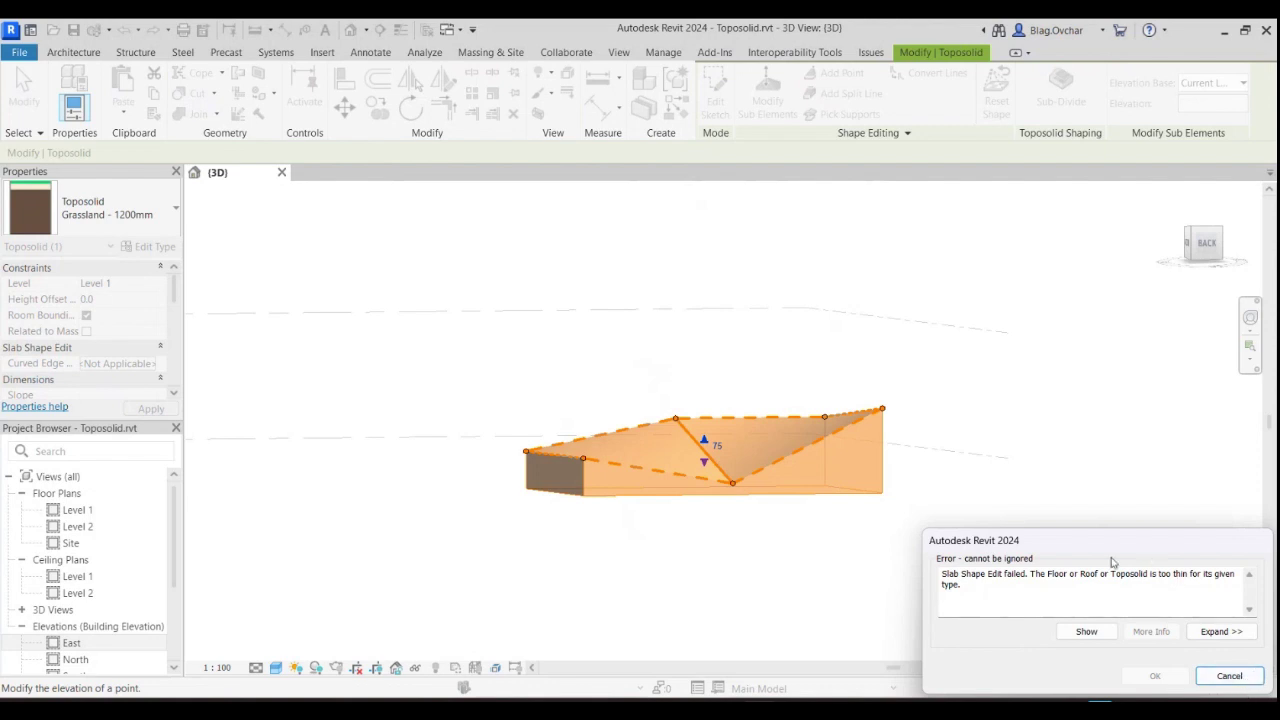
click(1220, 680)
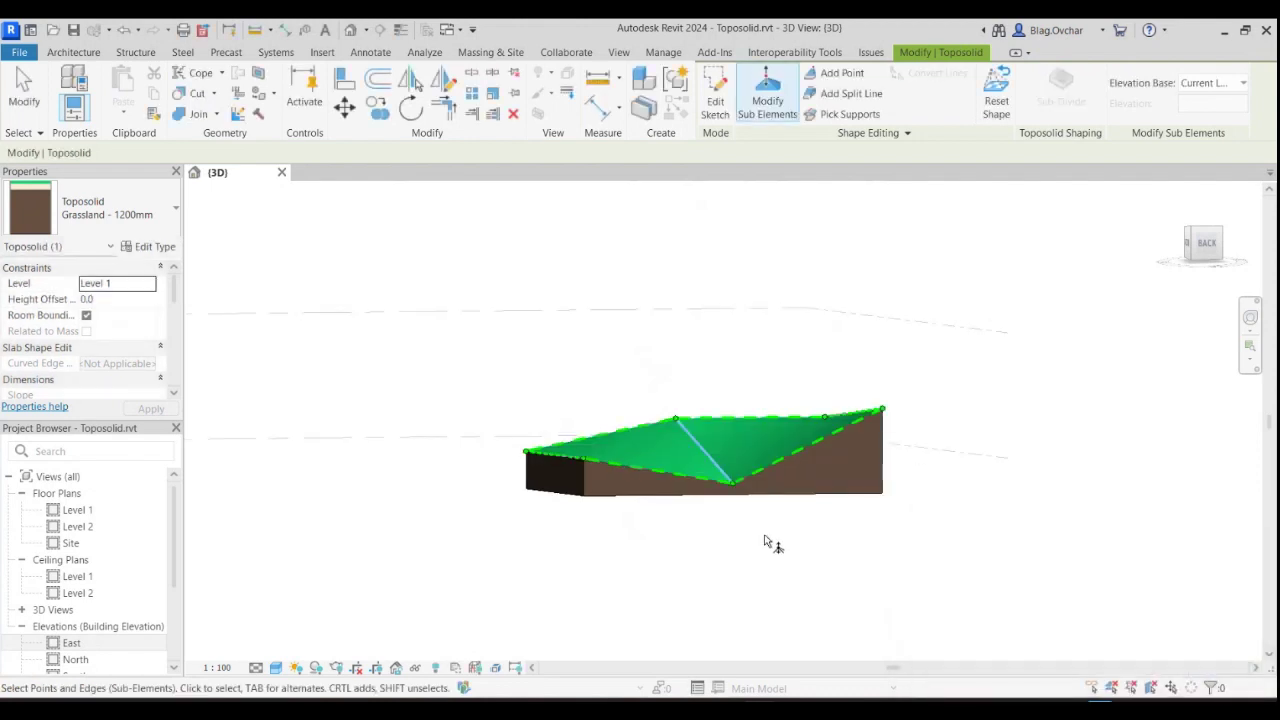
shift+middle_drag(764, 541, 806, 560)
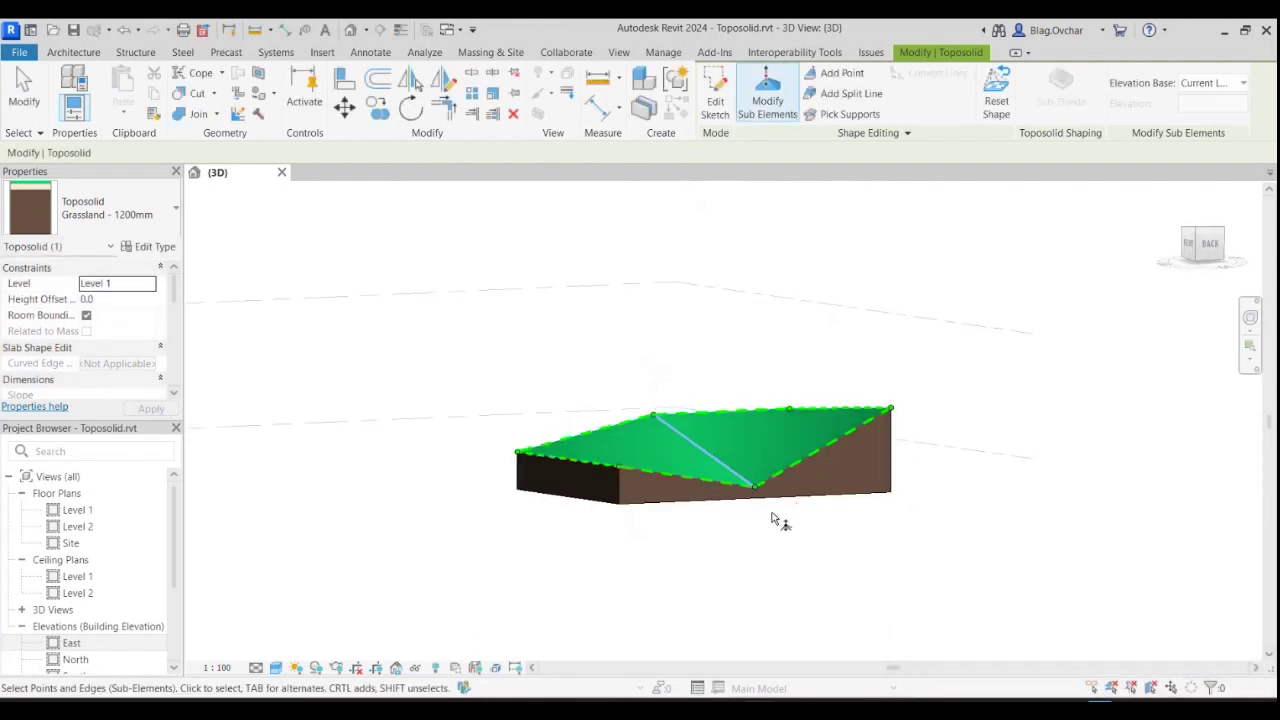
mouse_move(772, 518)
shift+middle_down()
mouse_move(814, 557)
mouse_move(834, 606)
shift+middle_up()
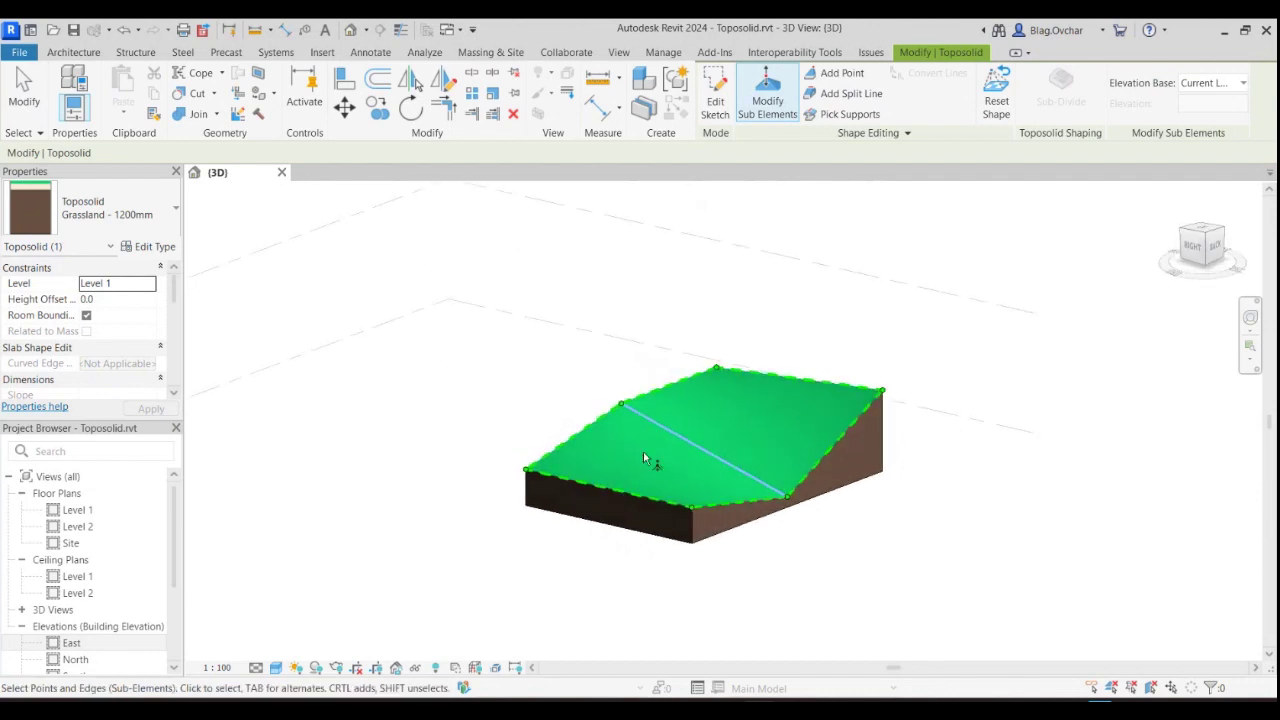
Raise a point on the toposolid's back edge to a new elevation
click(621, 403)
text(700)
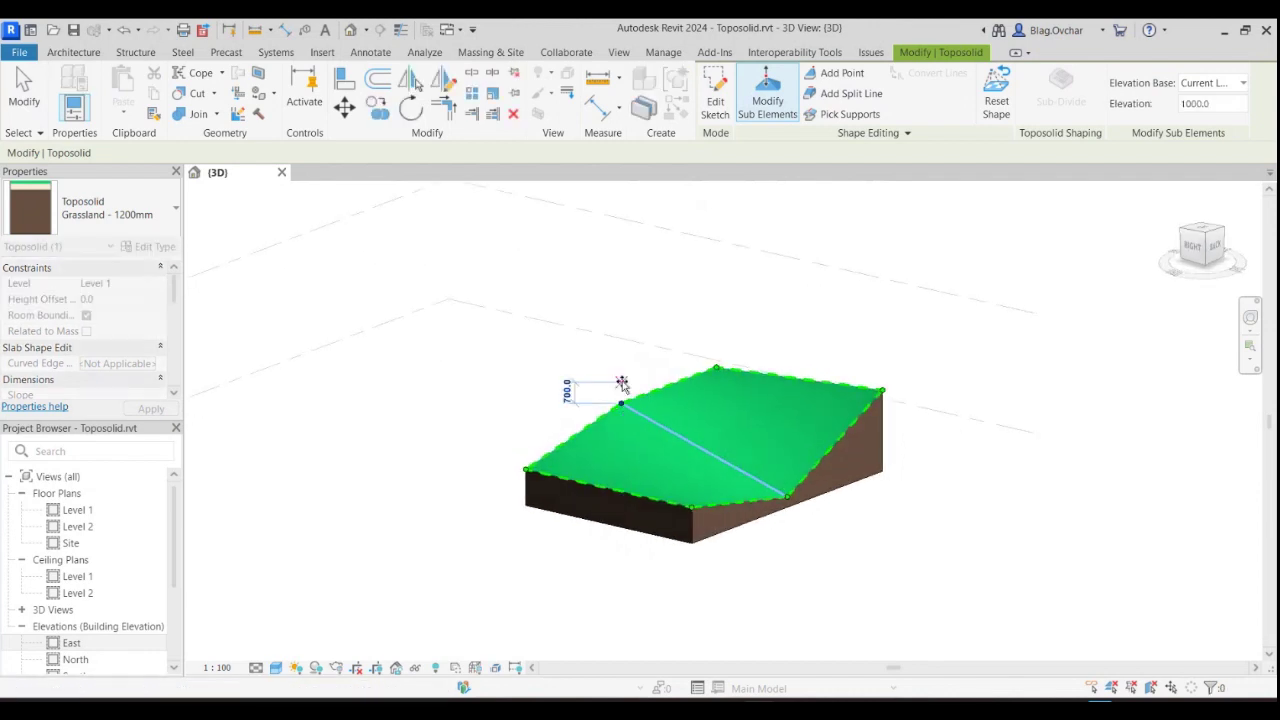
key(Return)
key(Escape)
key(Escape)
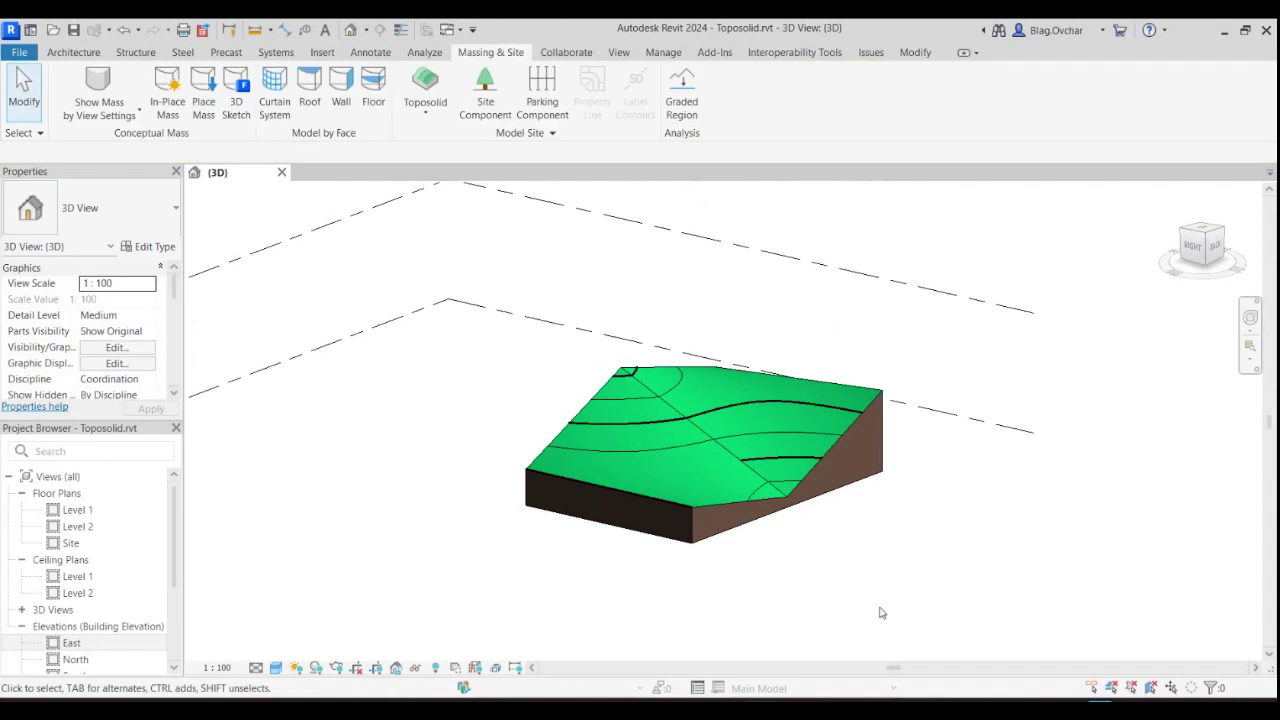
Try Reset Shape on the toposolid, then orbit to an oblique top view
click(681, 442)
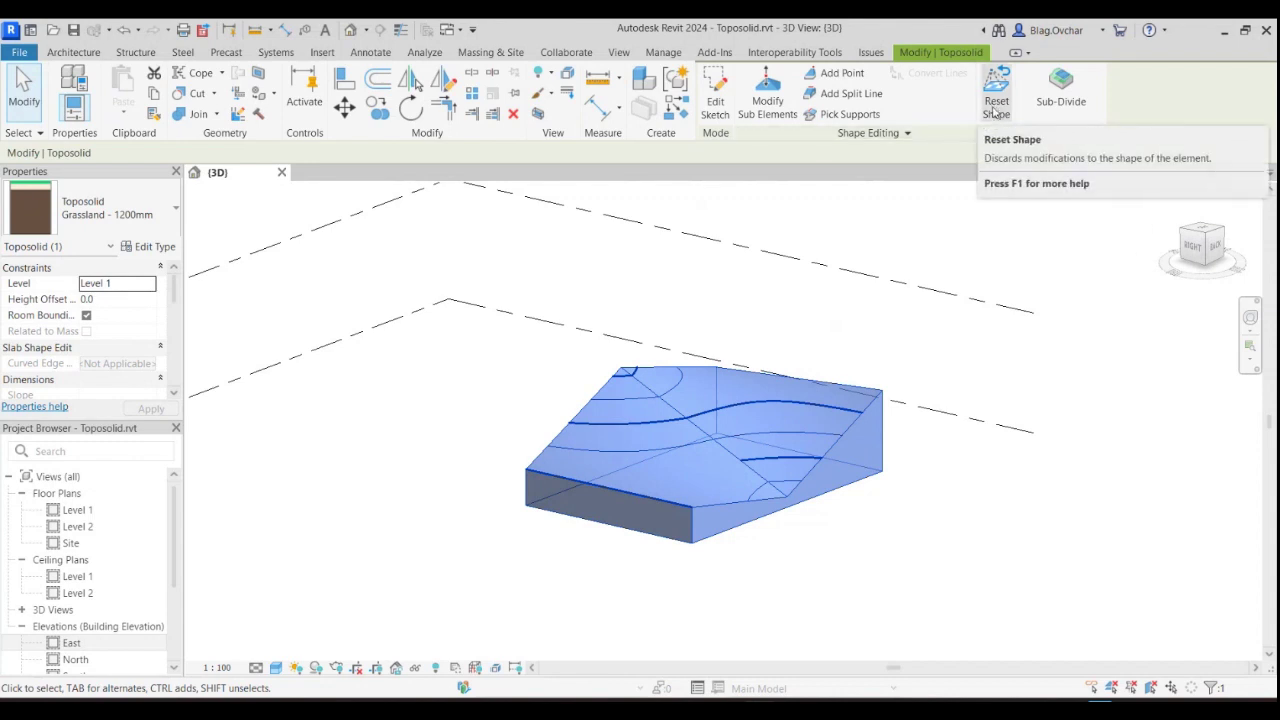
click(995, 111)
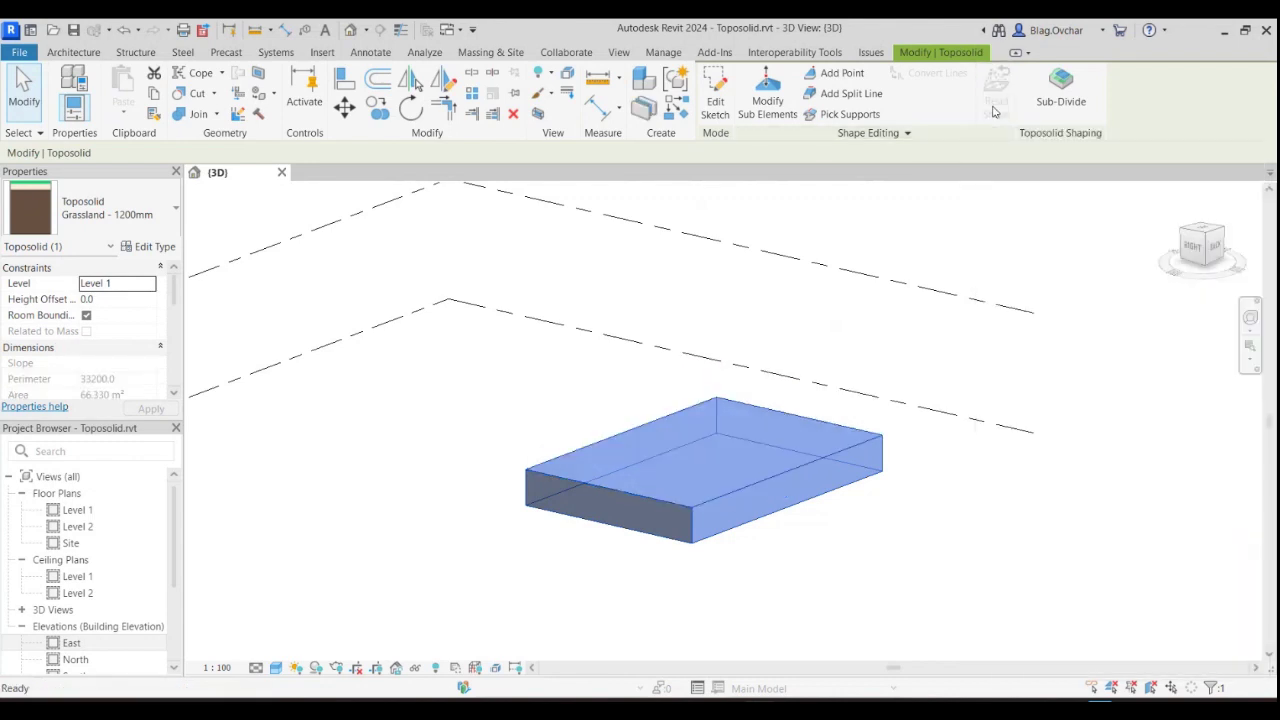
click(529, 429)
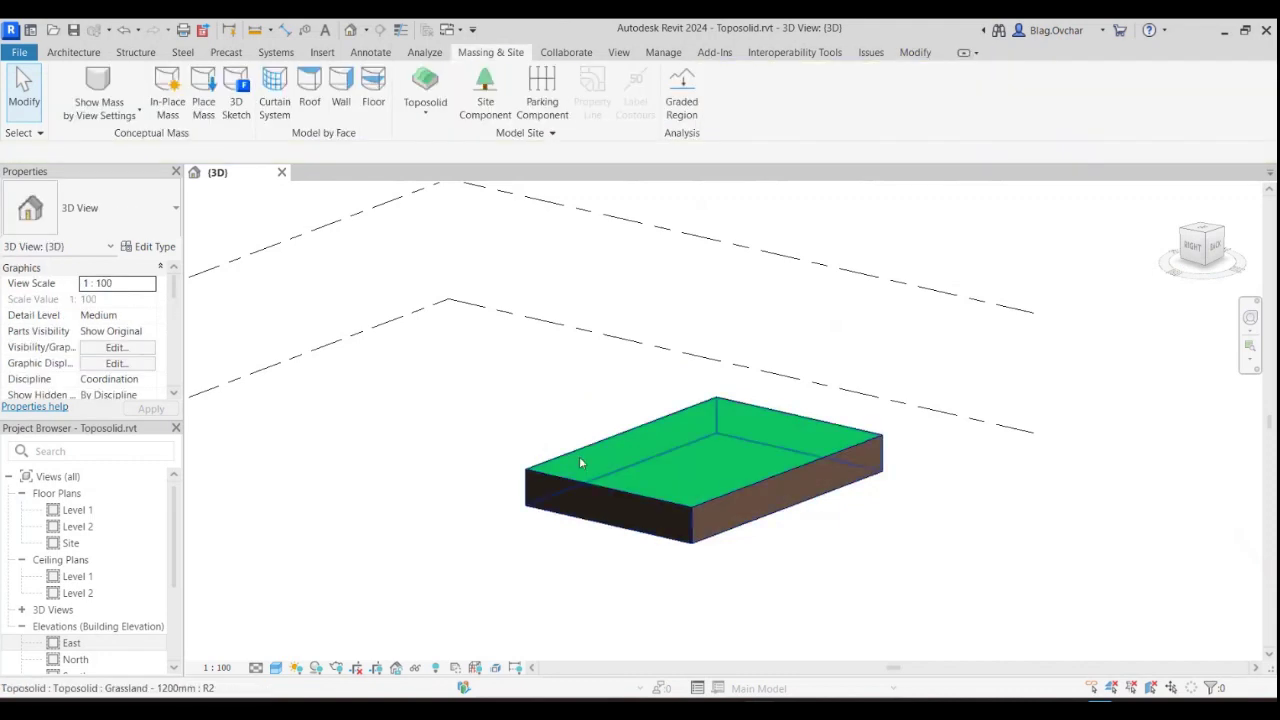
click(580, 462)
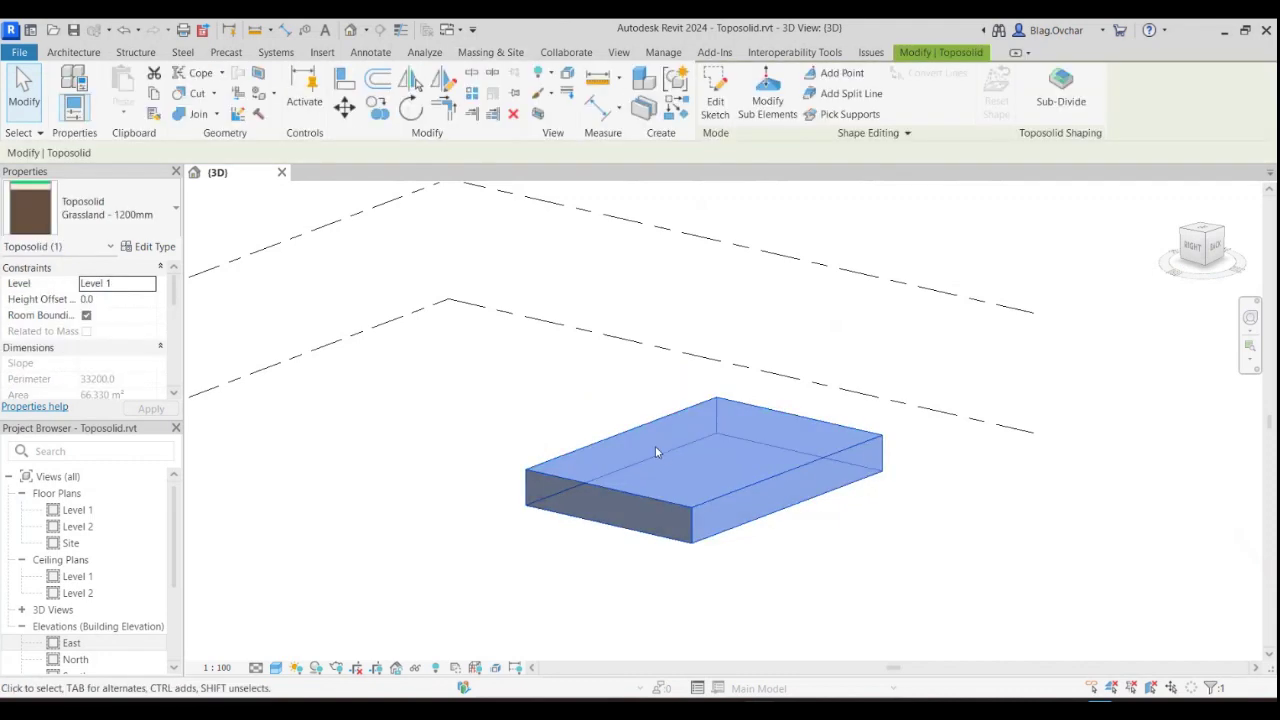
click(537, 417)
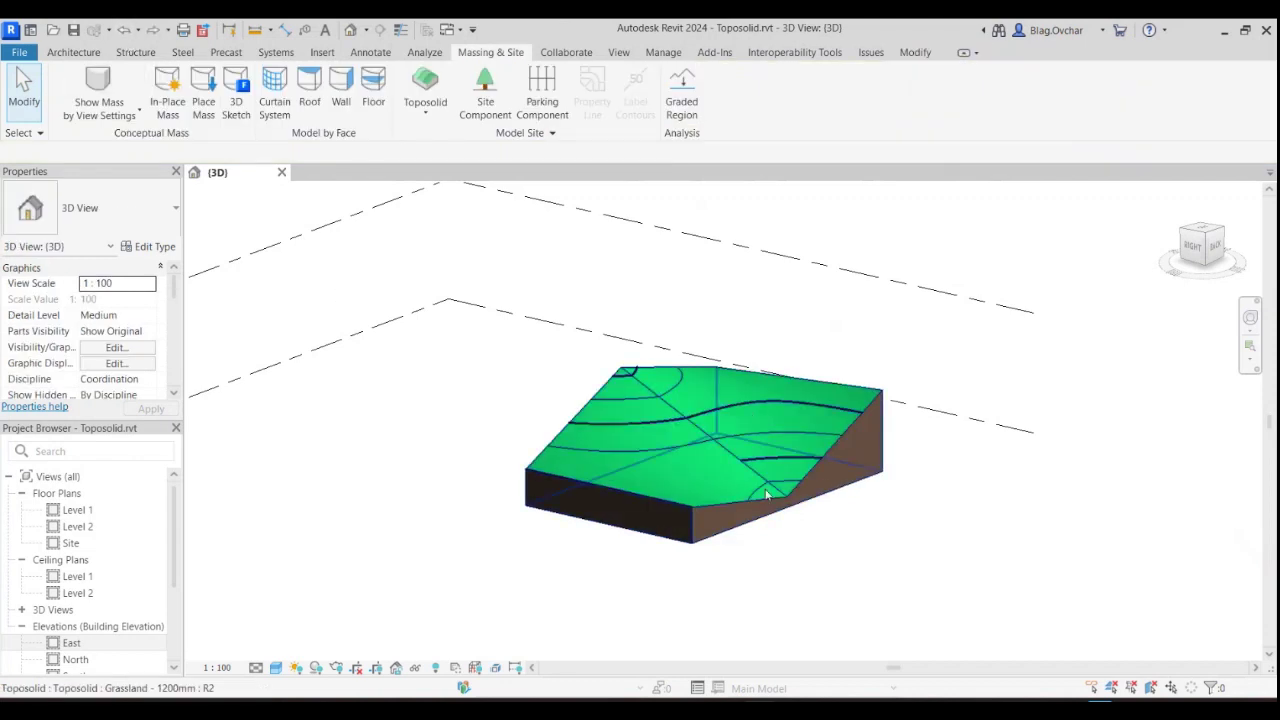
mouse_move(698, 452)
shift+middle_down()
mouse_move(735, 652)
mouse_move(516, 654)
mouse_move(651, 484)
shift+middle_up()
shift+middle_drag(491, 486, 603, 569)
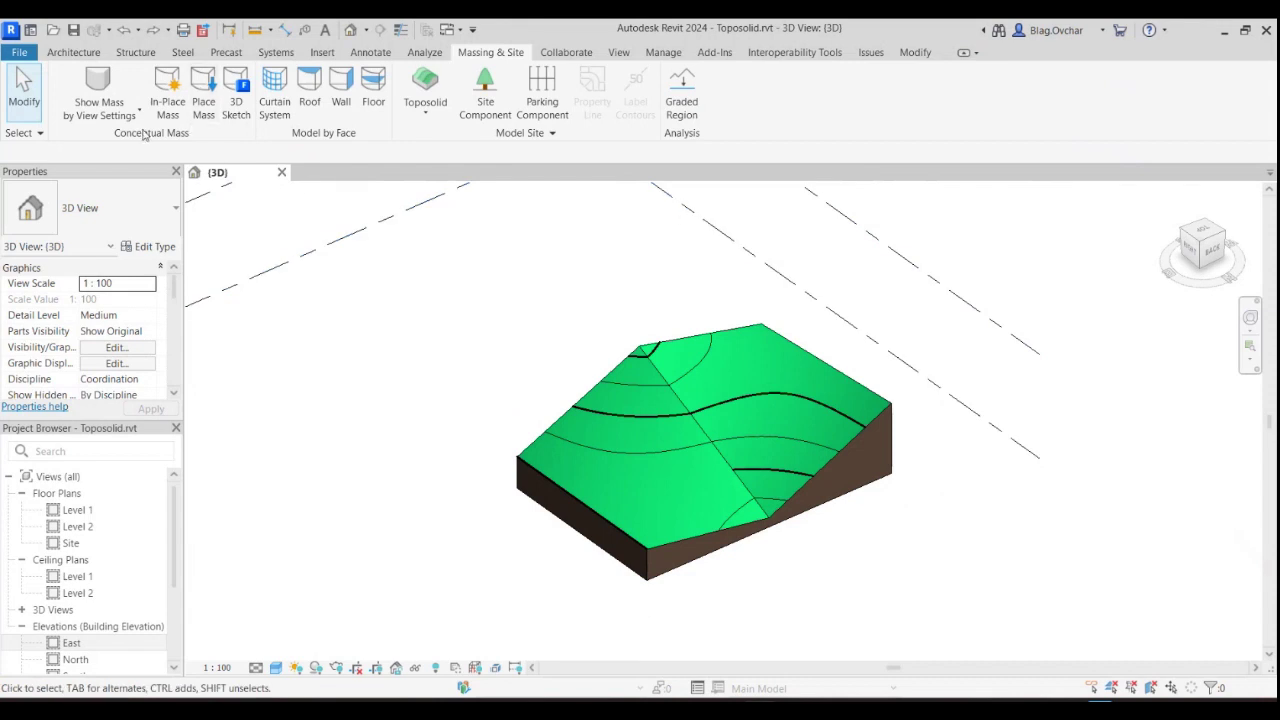
Start an in-place mass named Mass 1, accepting the show-mass notice
click(168, 100)
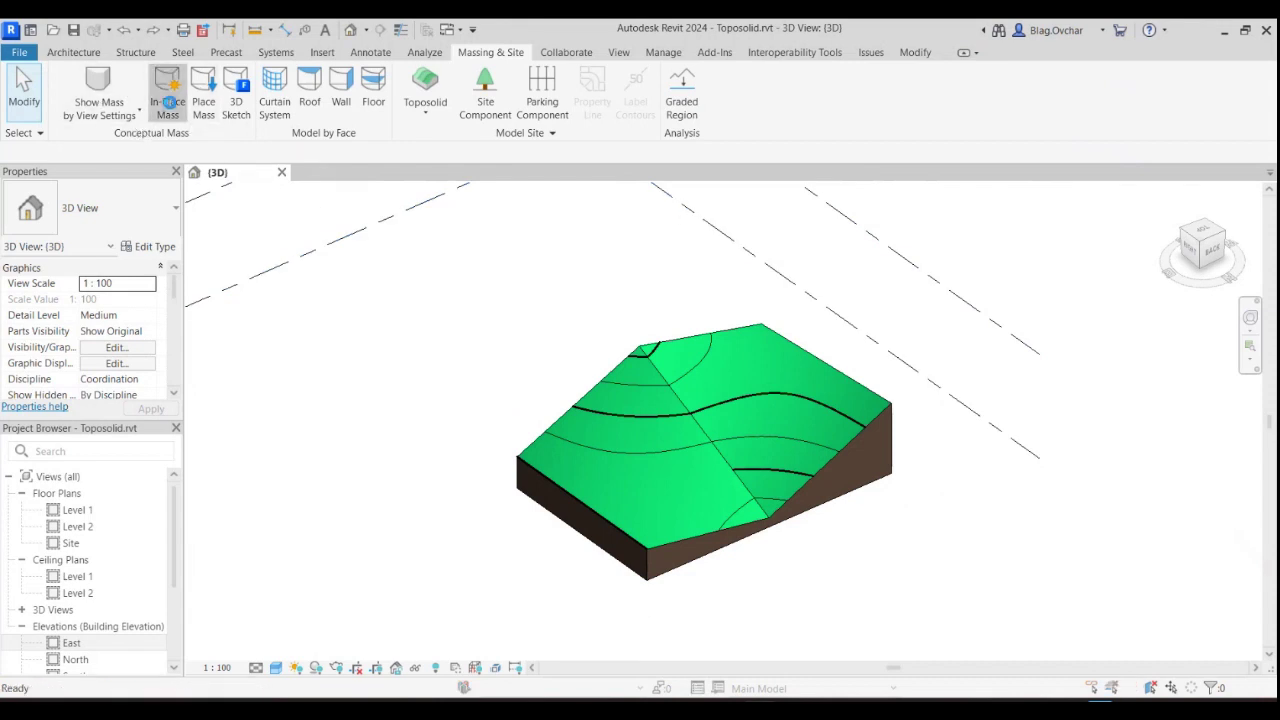
click(743, 432)
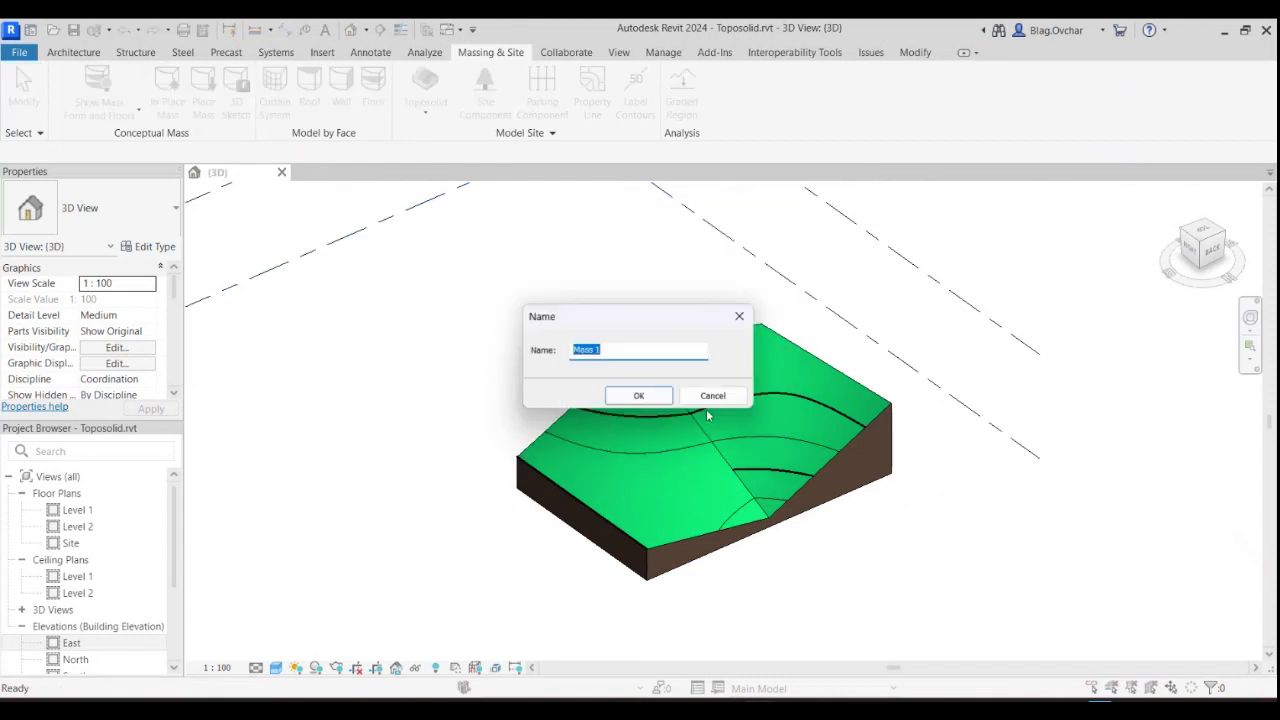
click(639, 396)
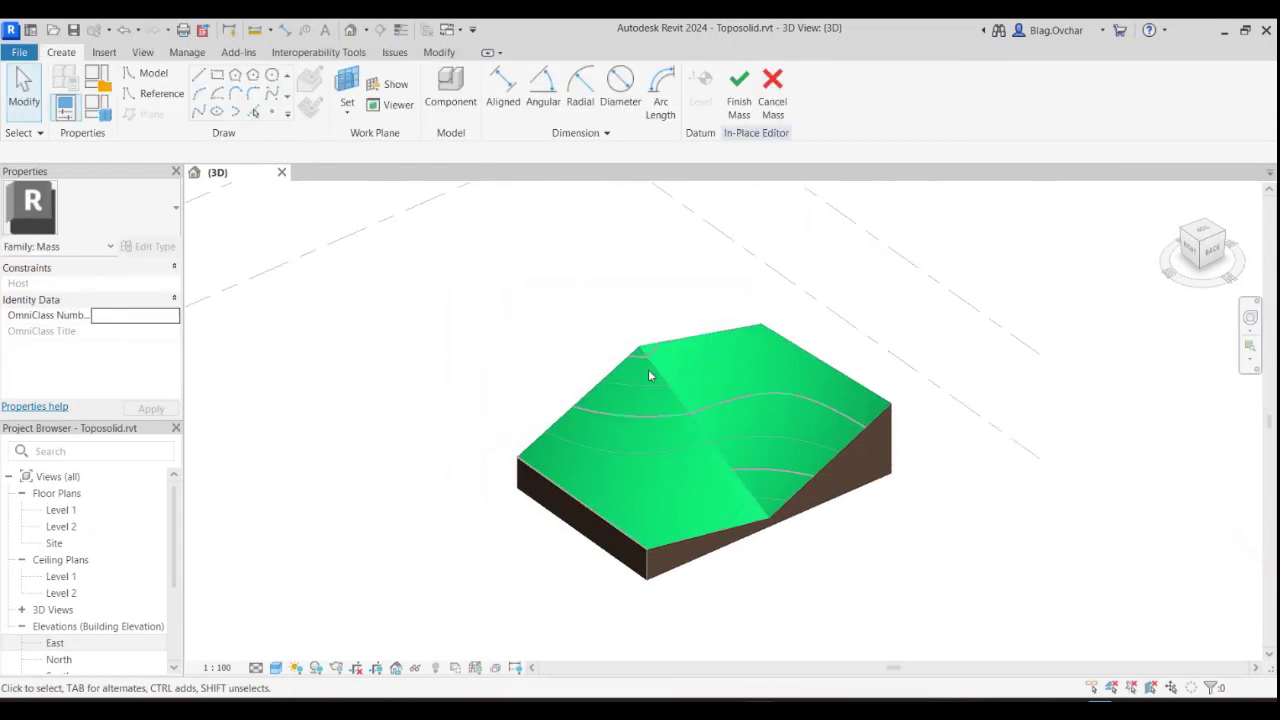
shift+middle_drag(643, 384, 660, 403)
shift+middle_drag(660, 409, 675, 489)
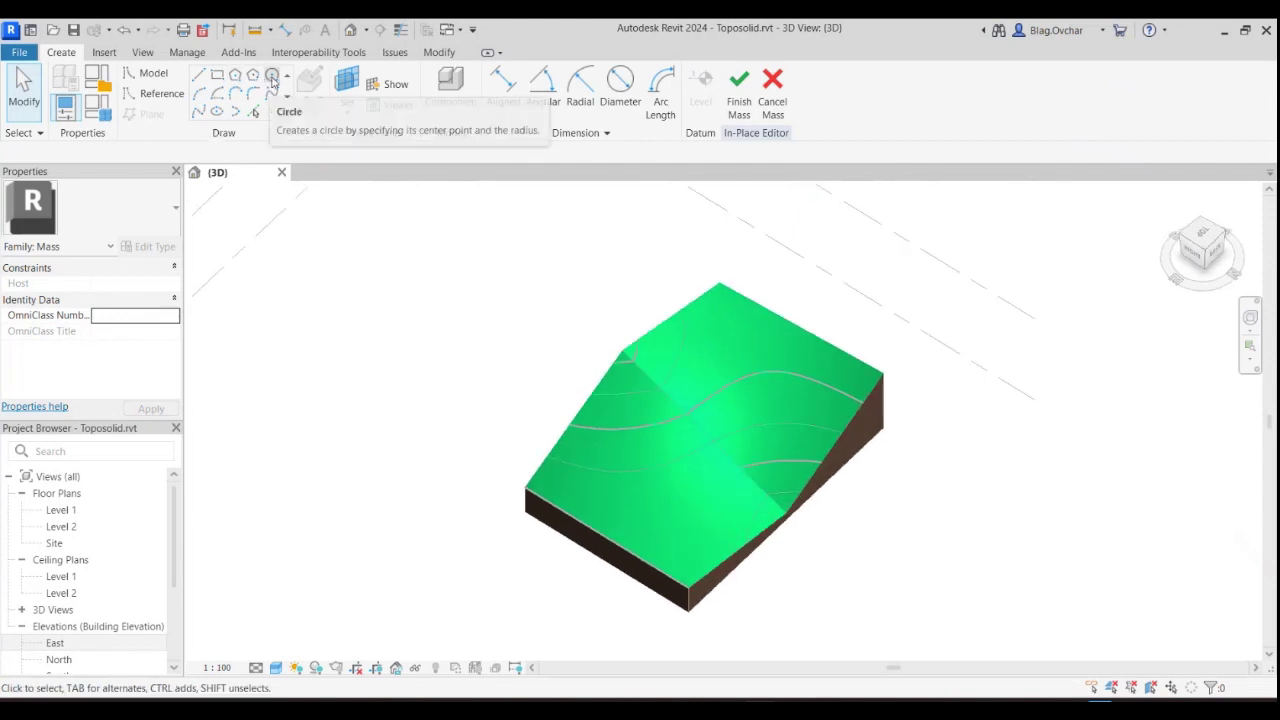
Draw a rectangle of about 1700 × 1600 on the toposolid's upper slope
click(221, 81)
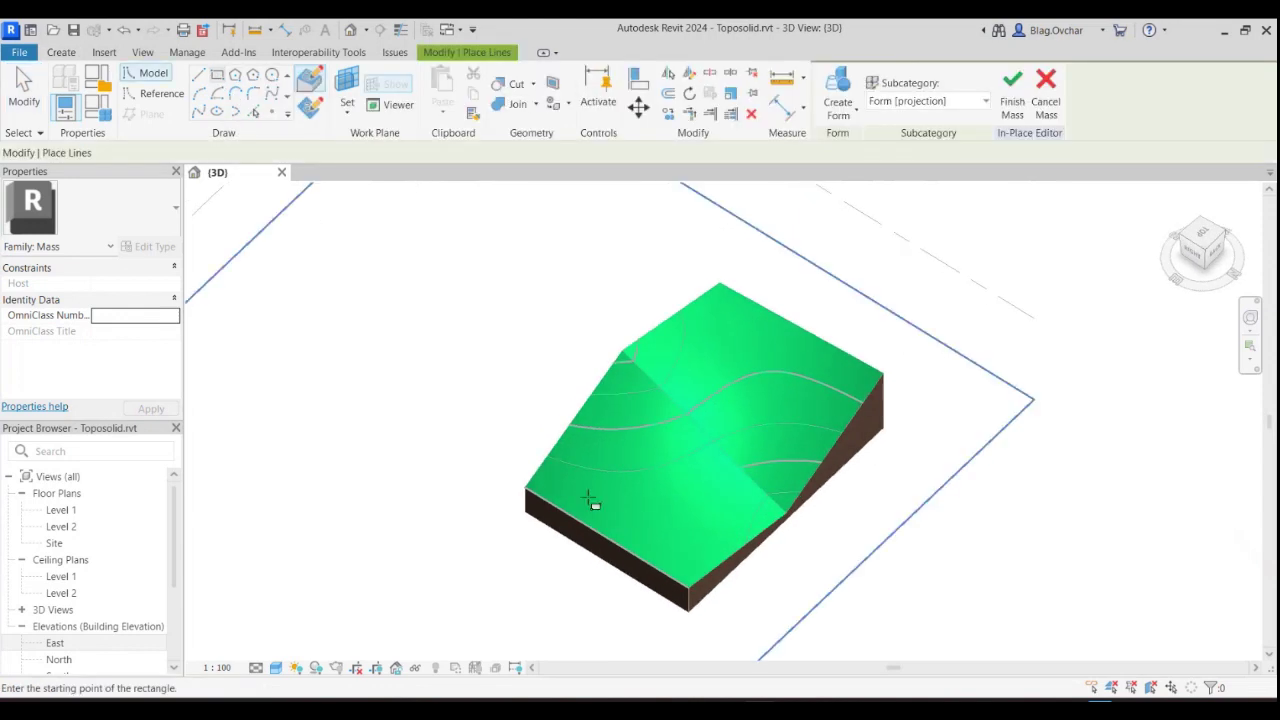
click(655, 507)
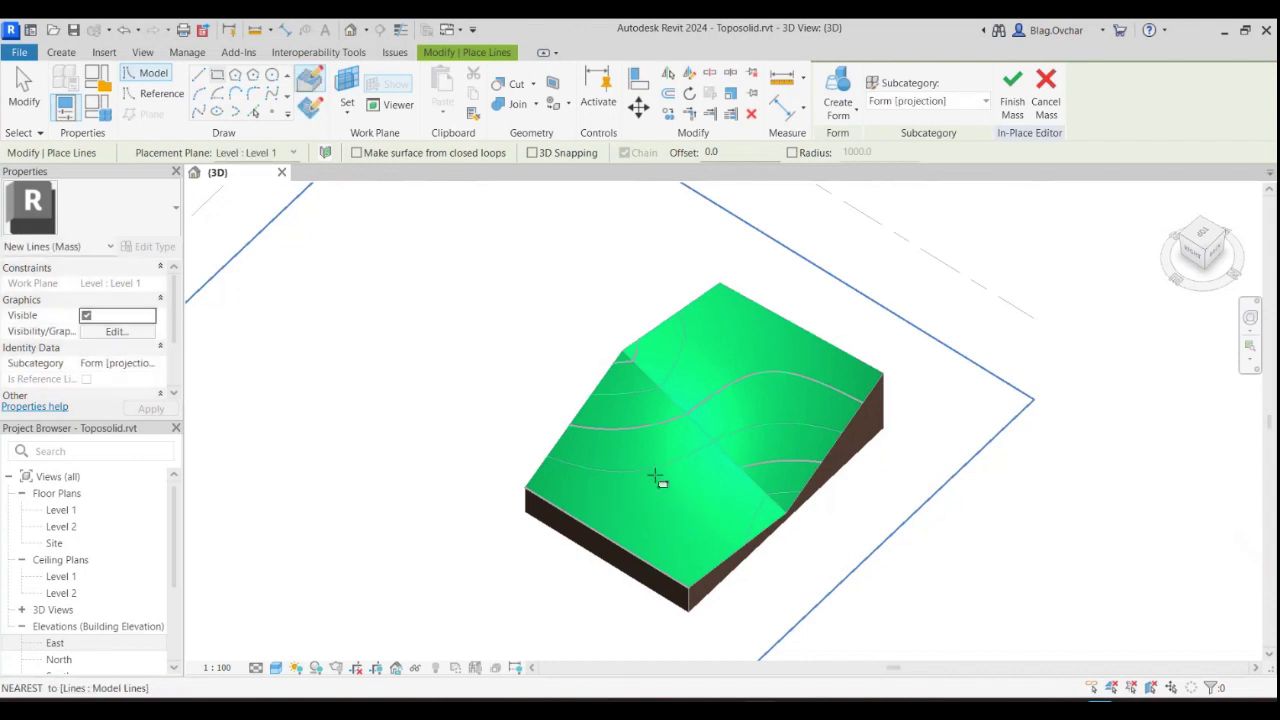
key(Escape)
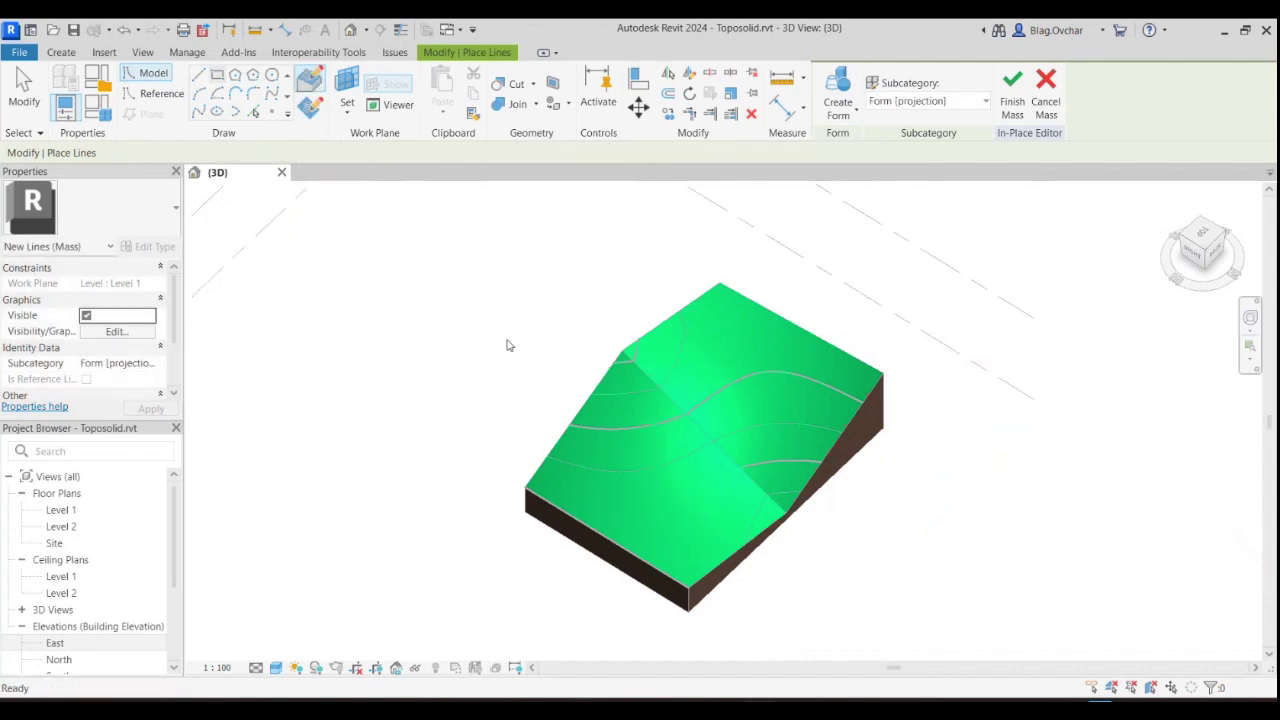
key(Escape)
Turn the rectangle into a solid form and pull it up into a cube
drag(517, 363, 766, 613)
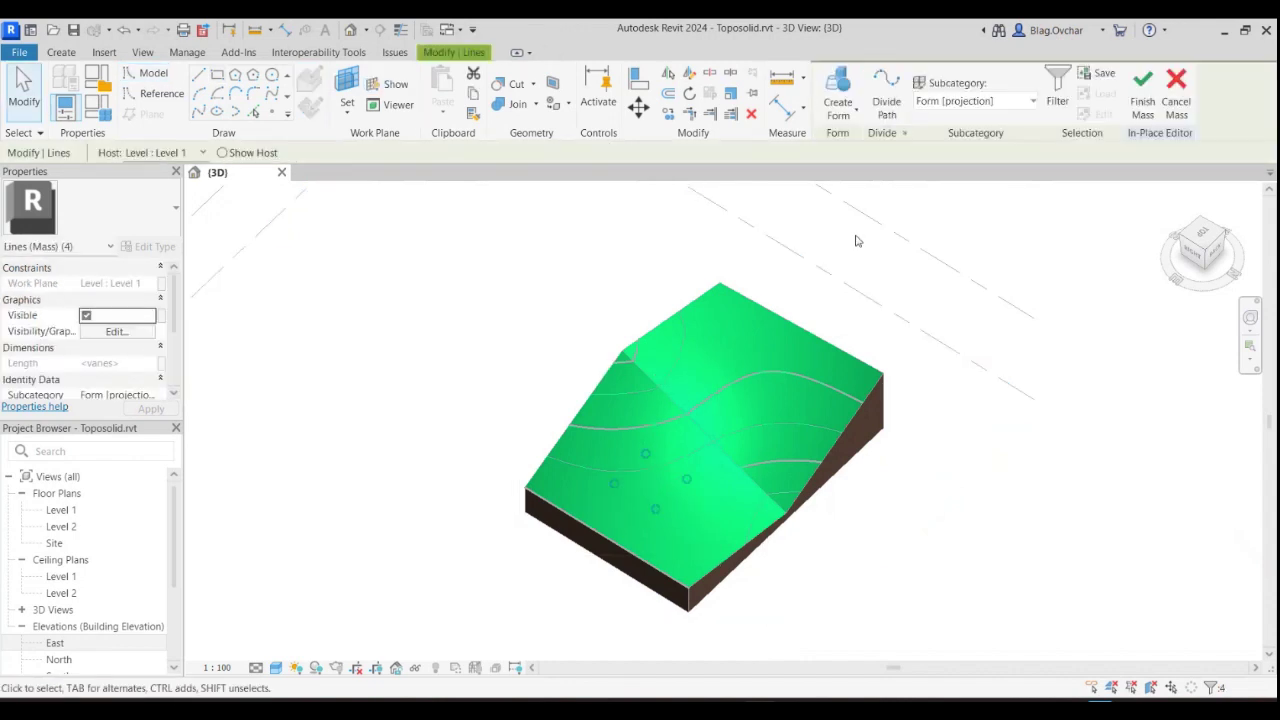
click(838, 85)
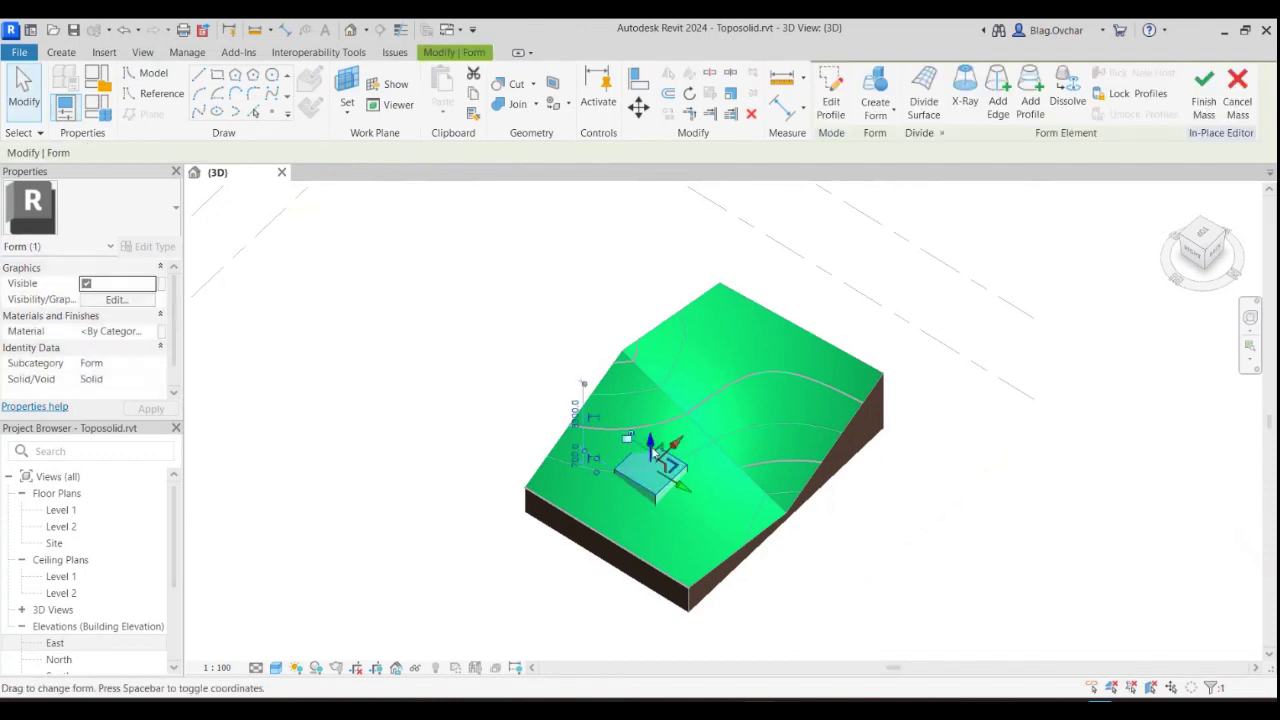
drag(657, 443, 651, 423)
click(507, 385)
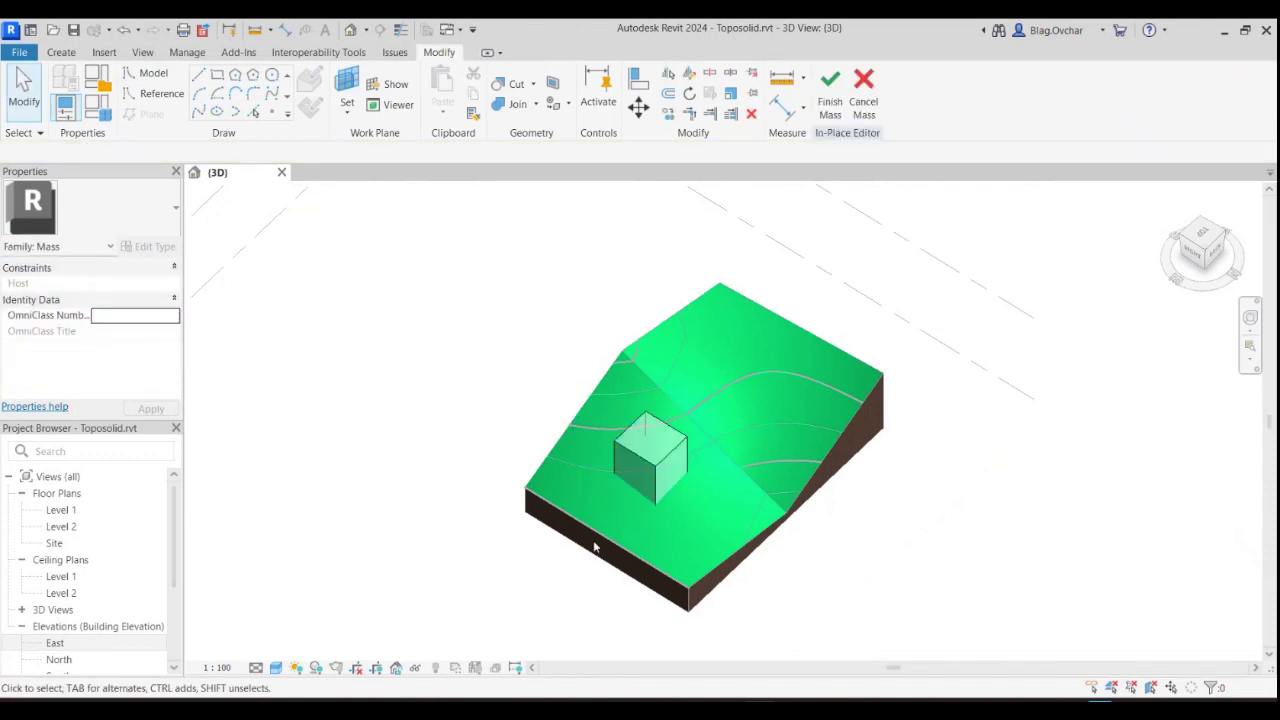
shift+middle_drag(603, 604, 640, 560)
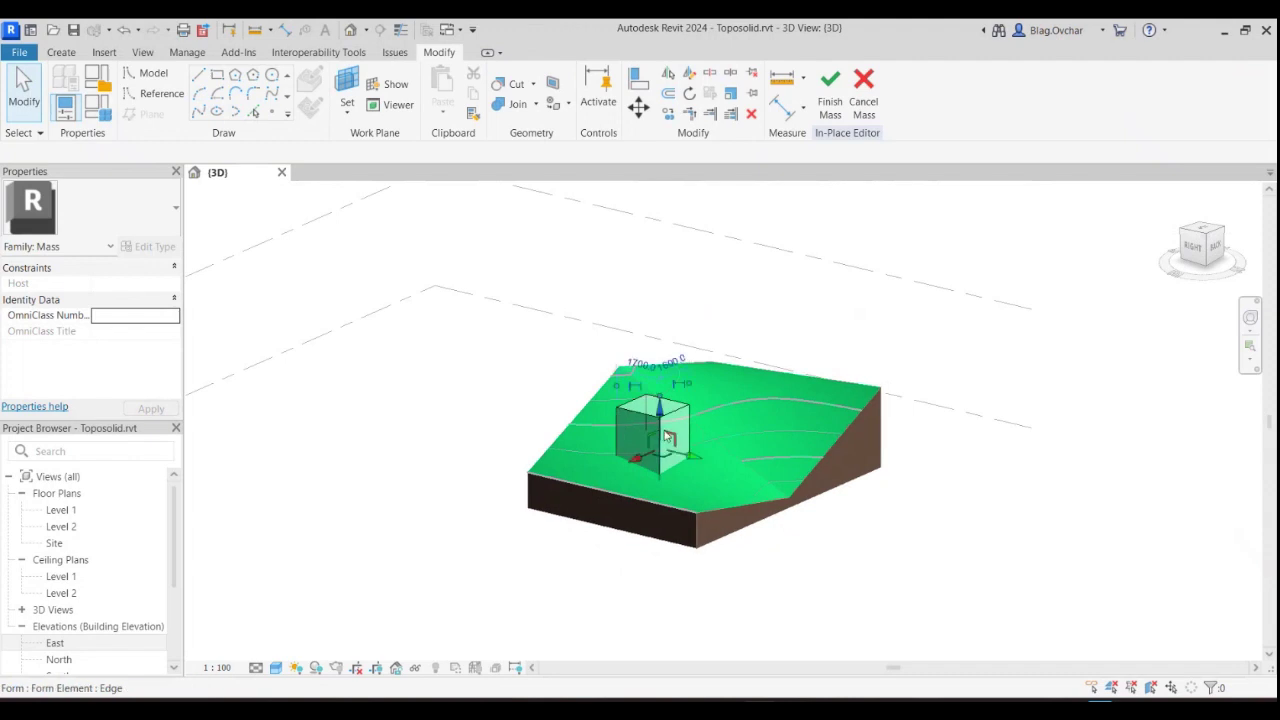
click(655, 432)
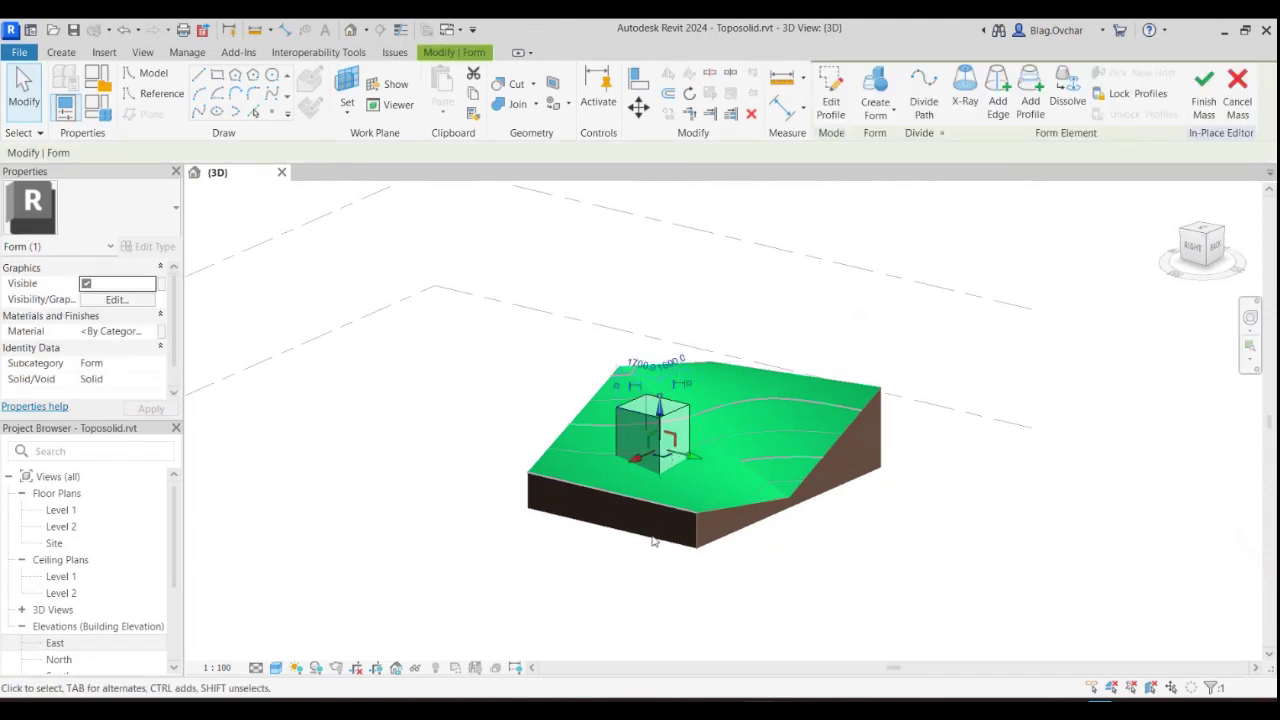
shift+middle_drag(655, 561, 660, 432)
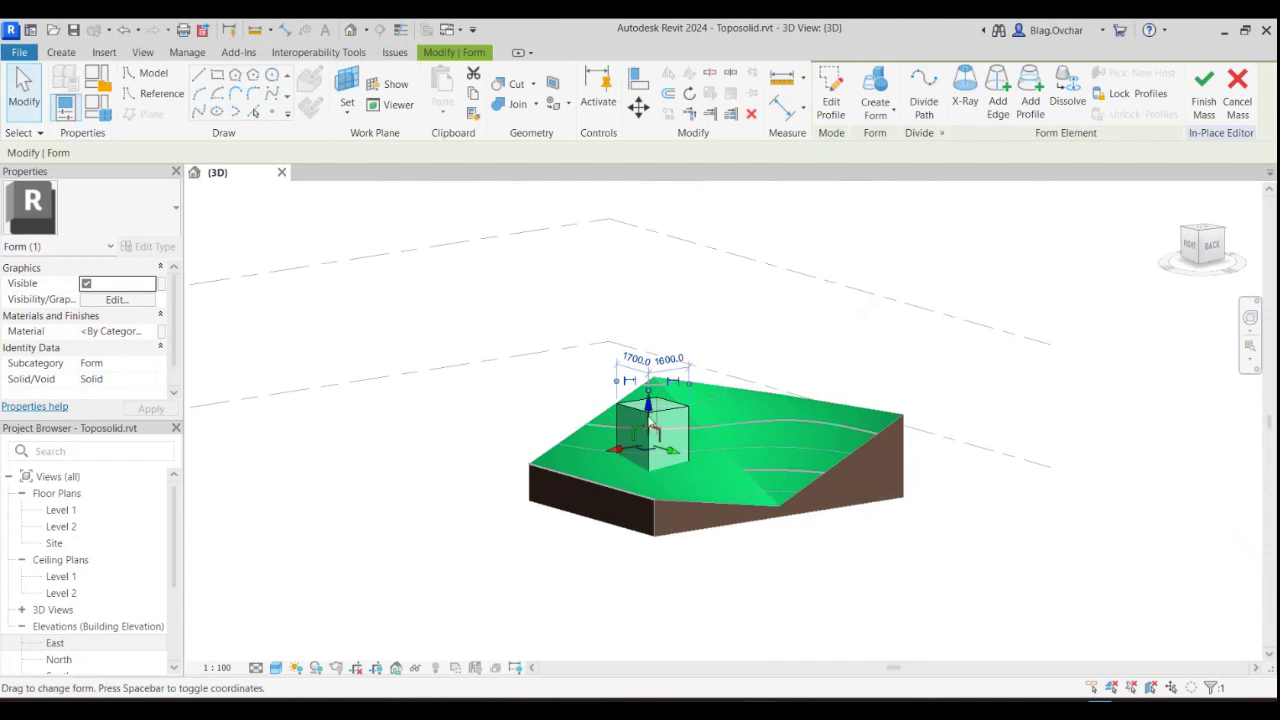
drag(650, 418, 653, 427)
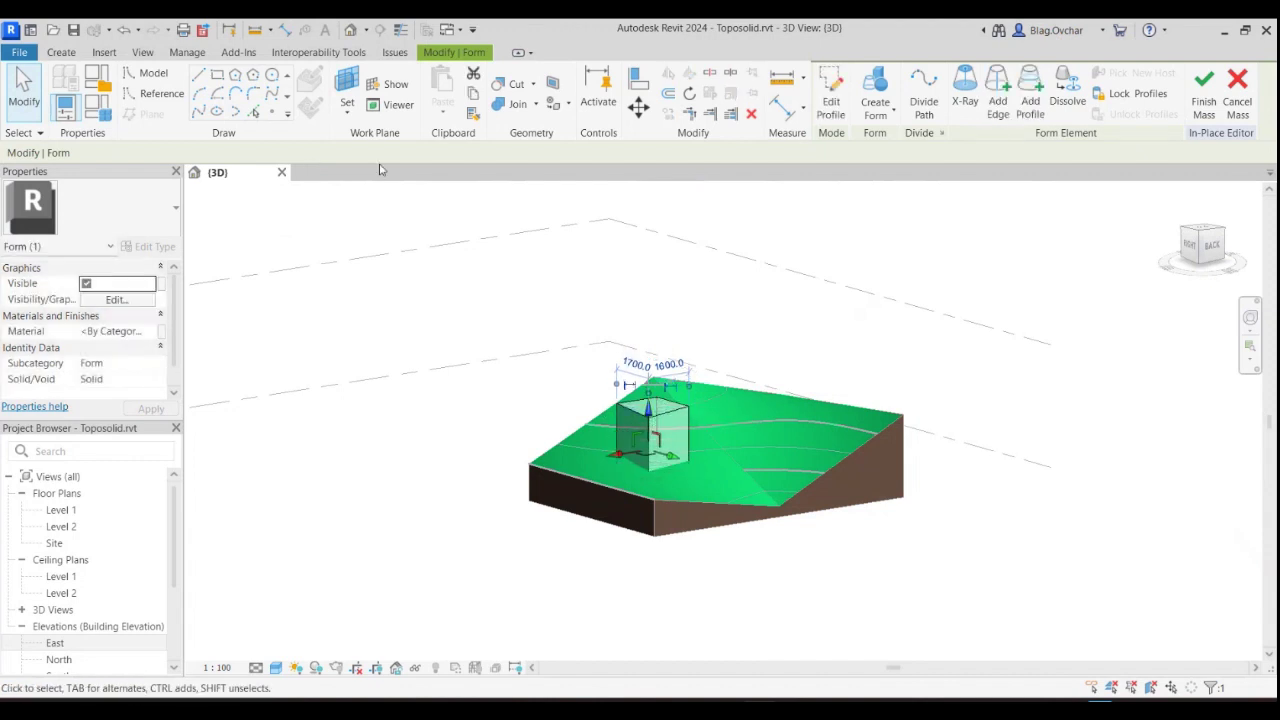
click(752, 442)
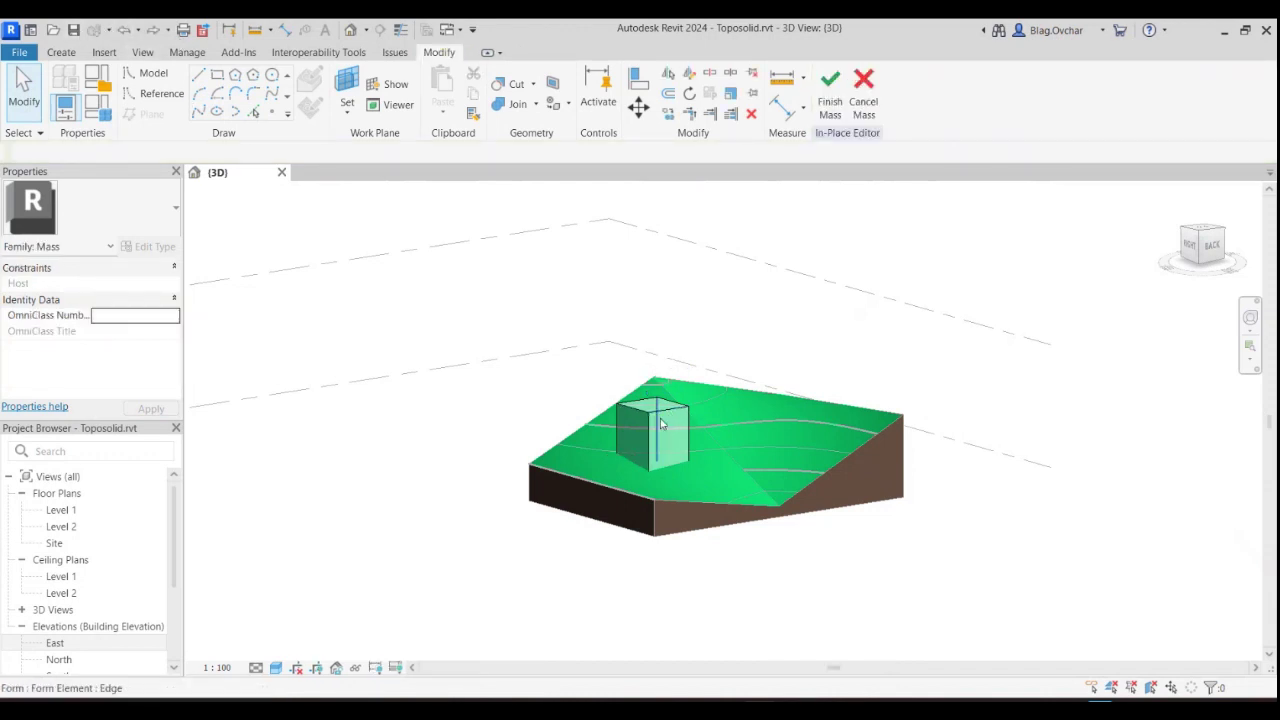
Finish Mass 1 and drag its bottom handle down so the cube sinks deeper into the toposolid
click(826, 112)
click(652, 440)
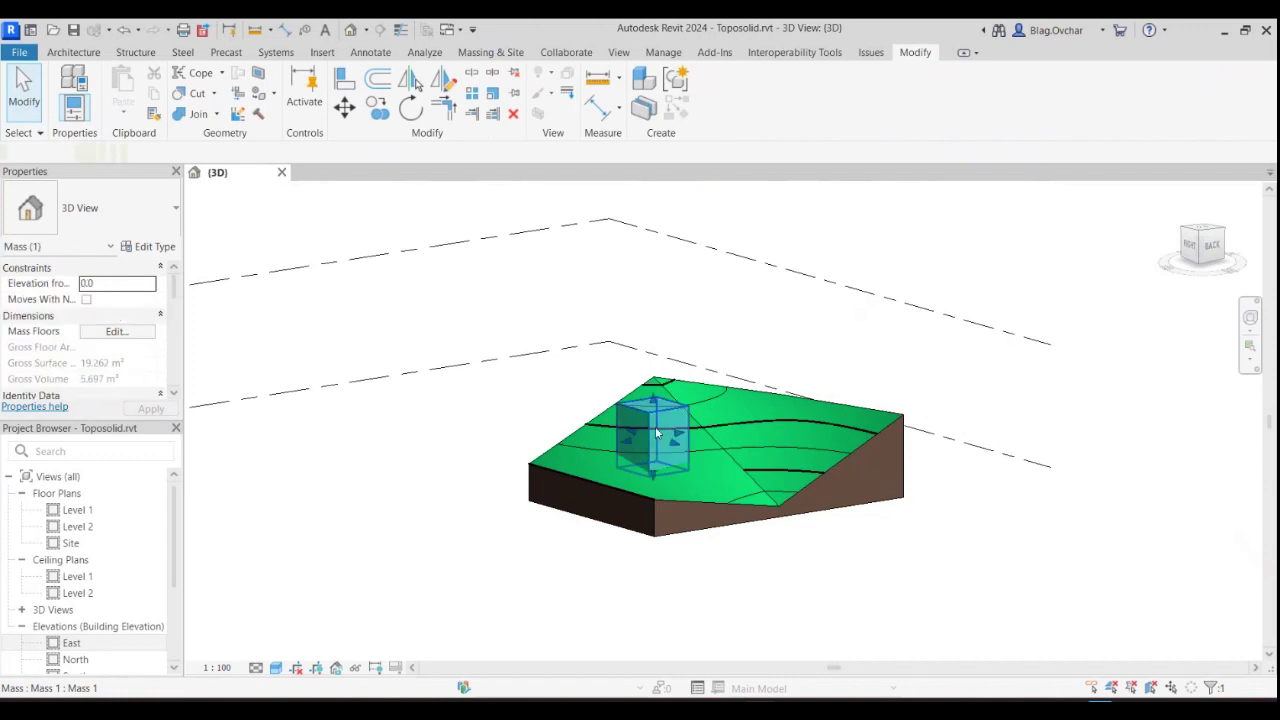
drag(654, 477, 655, 492)
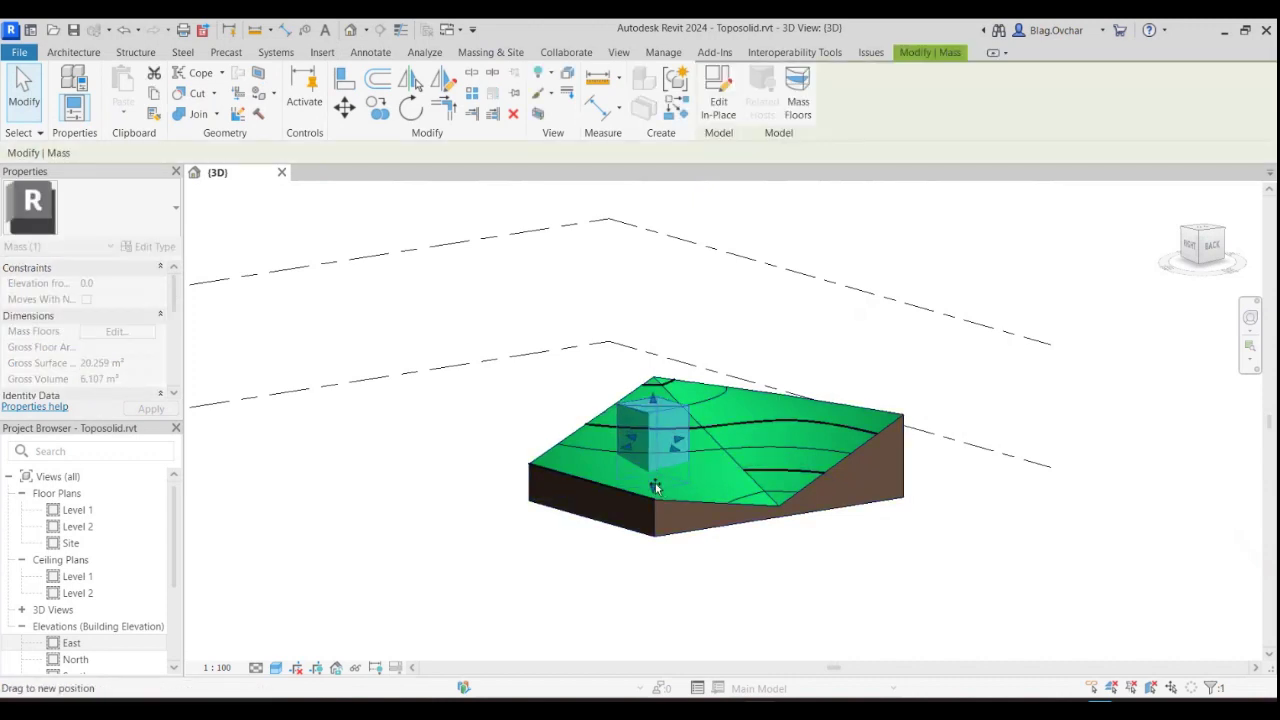
shift+middle_drag(735, 598, 834, 680)
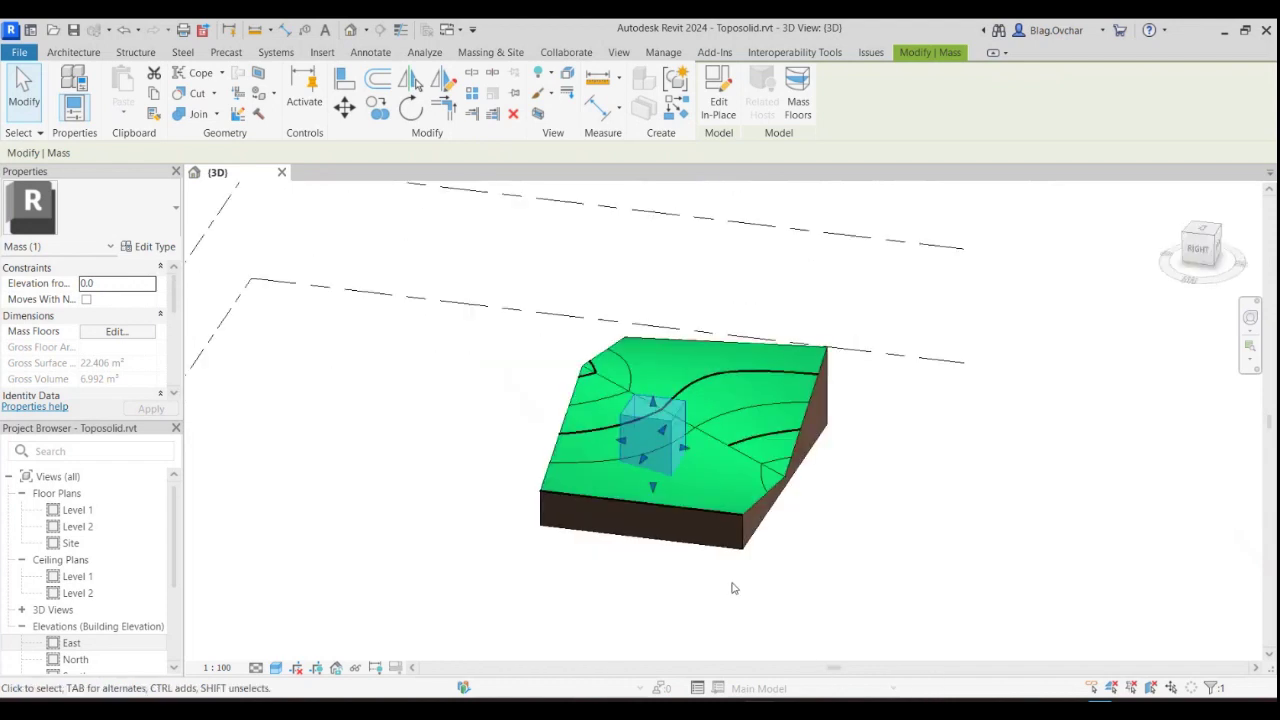
click(524, 512)
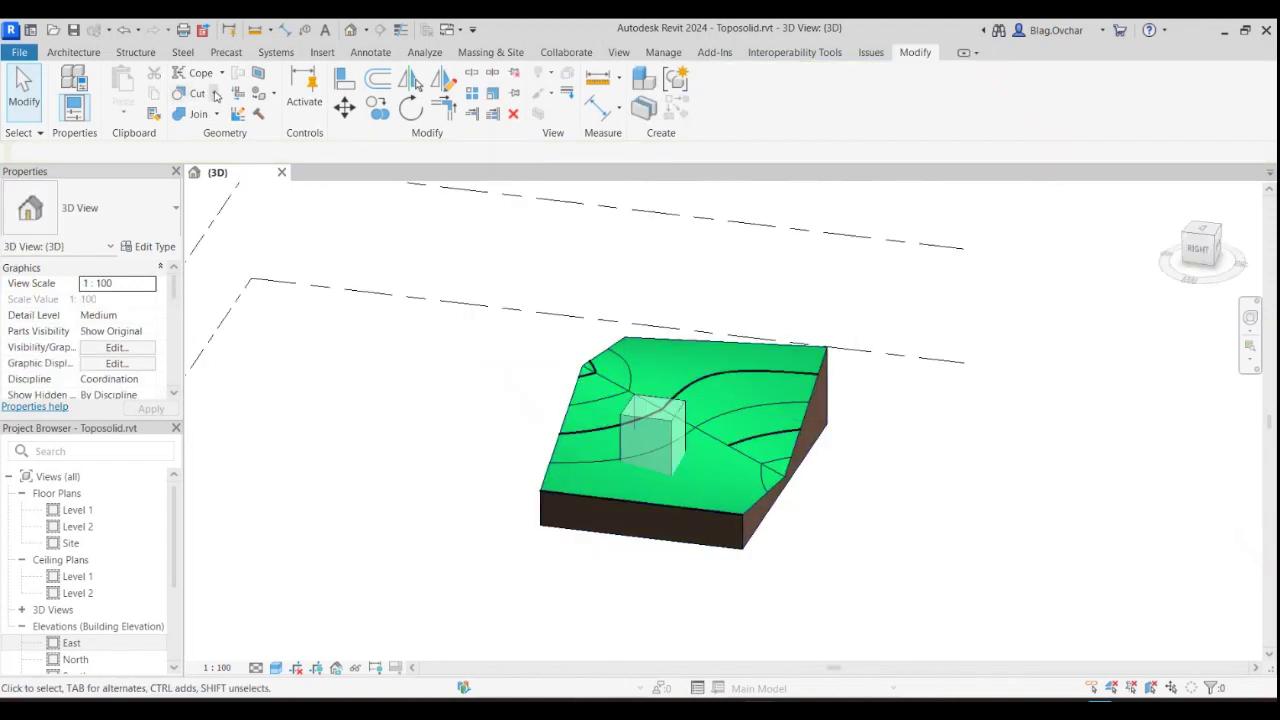
Cut the grassland toposolid with the mass cube using Cut Geometry
click(216, 95)
click(228, 117)
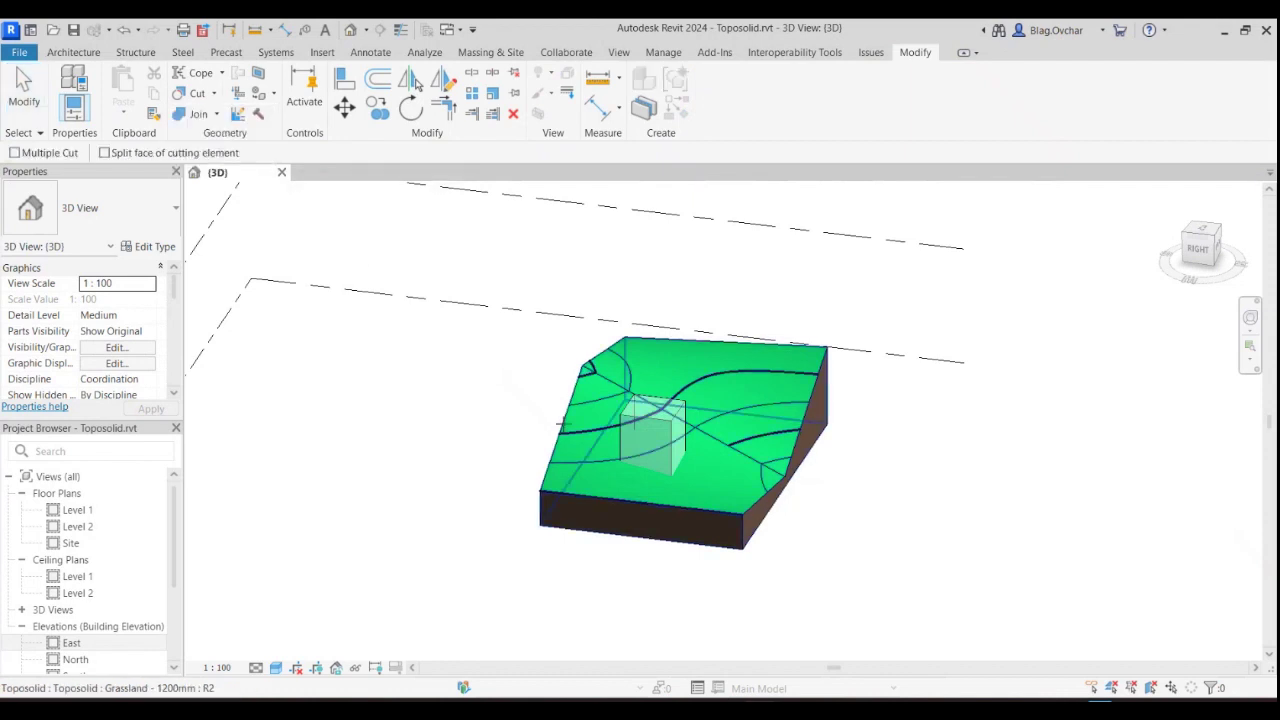
click(563, 424)
click(655, 430)
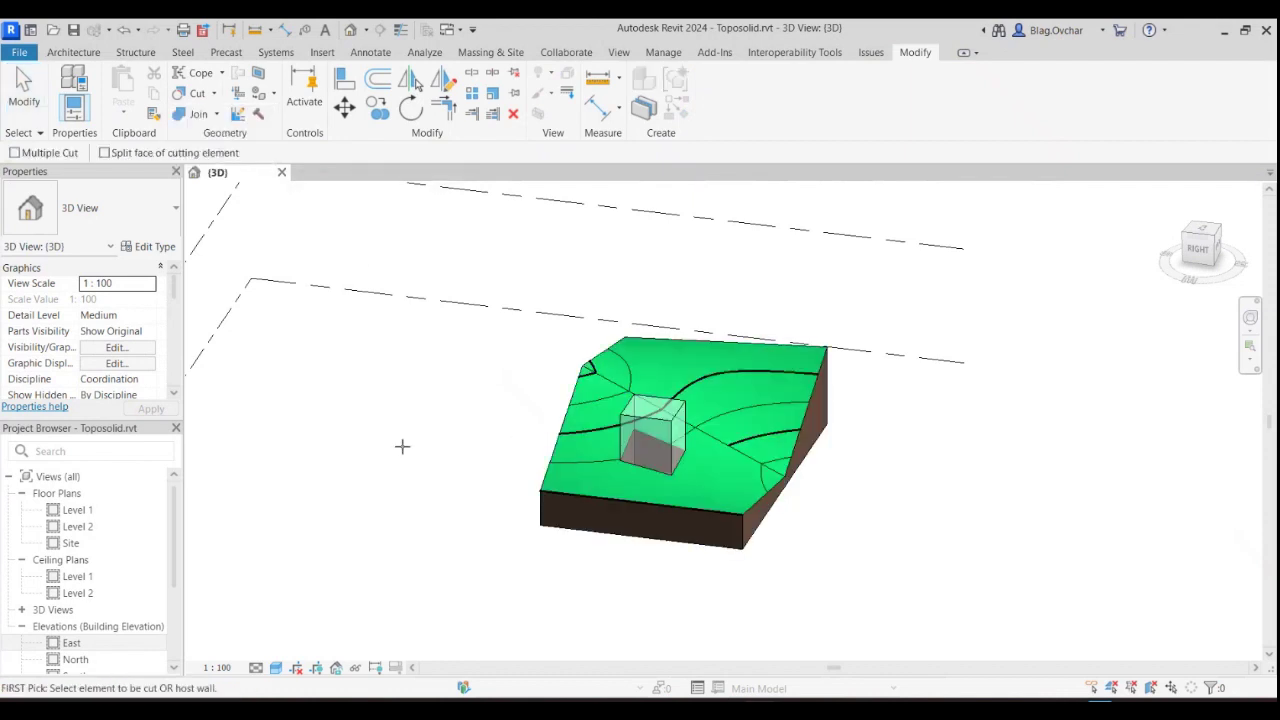
key(Escape)
Hide the mass cube in the view to reveal the square pit
click(674, 428)
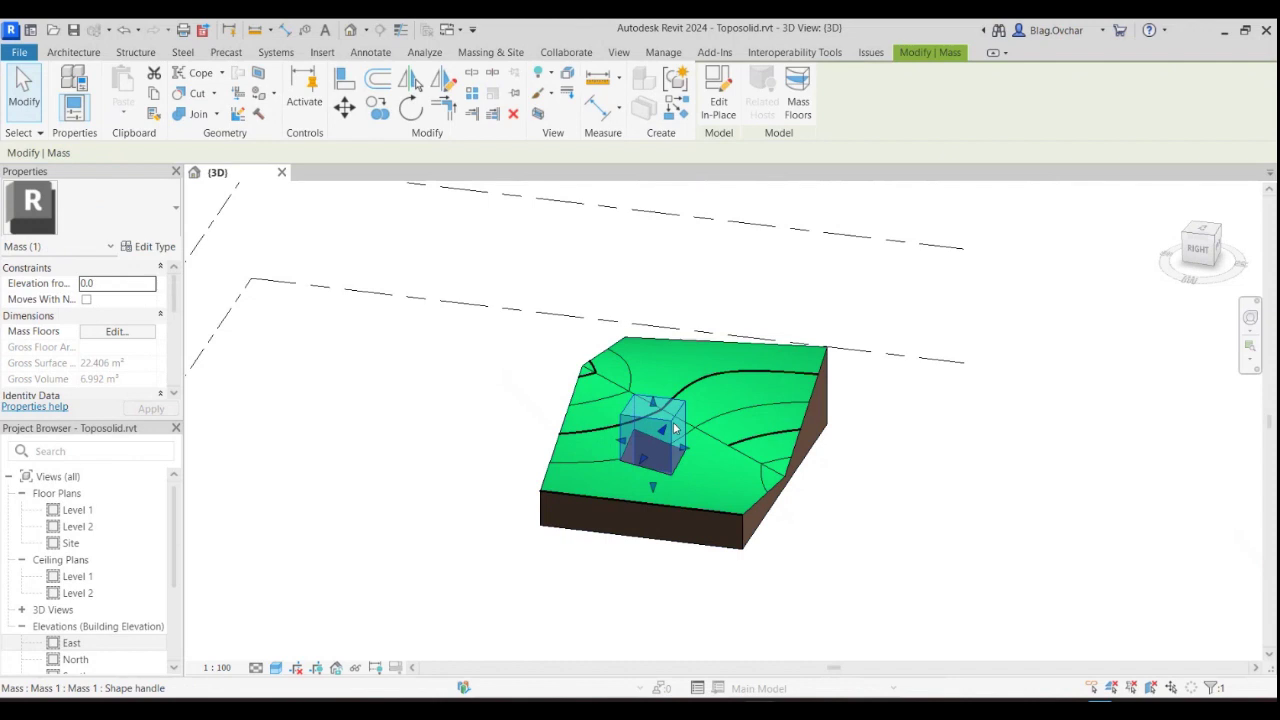
right_click(674, 428)
mouse_move(731, 325)
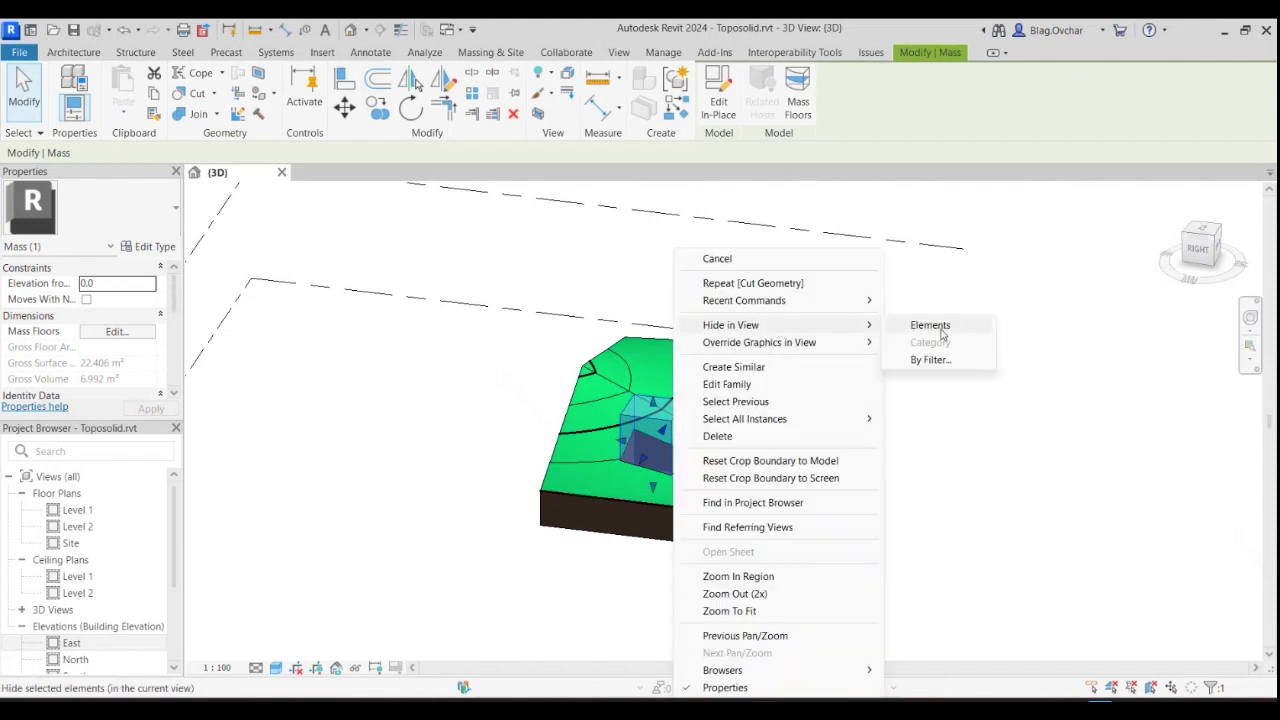
click(941, 331)
mouse_move(630, 440)
shift+middle_down()
mouse_move(521, 636)
mouse_move(606, 514)
mouse_move(412, 512)
shift+middle_up()
mouse_move(651, 439)
middle_down()
mouse_move(549, 530)
mouse_move(678, 517)
middle_up()
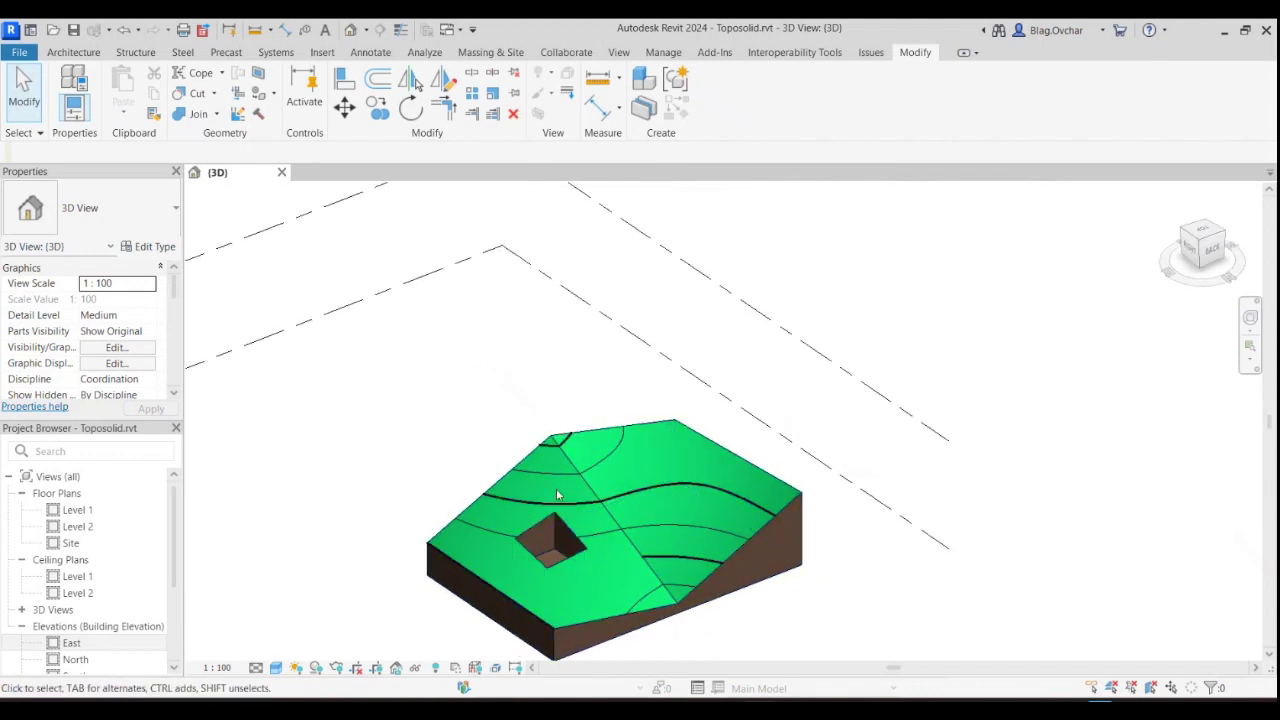
click(90, 52)
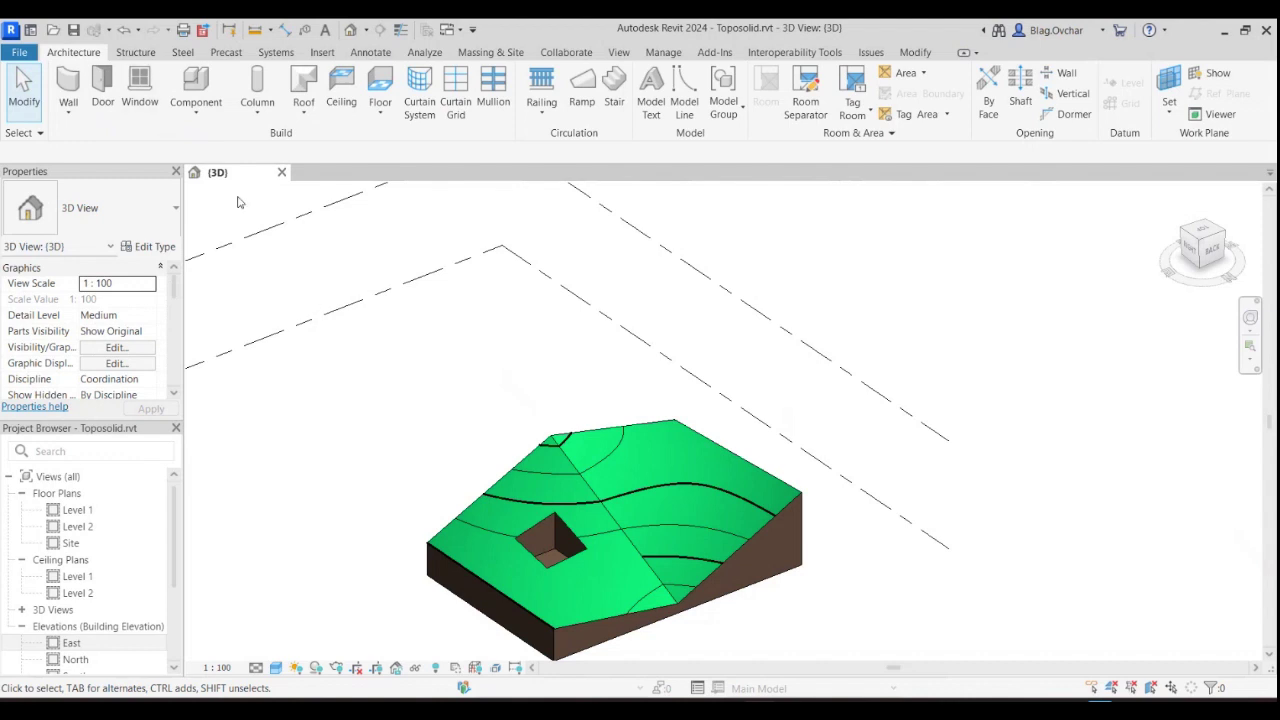
Place a structural wall diagonally across the toposolid
click(138, 52)
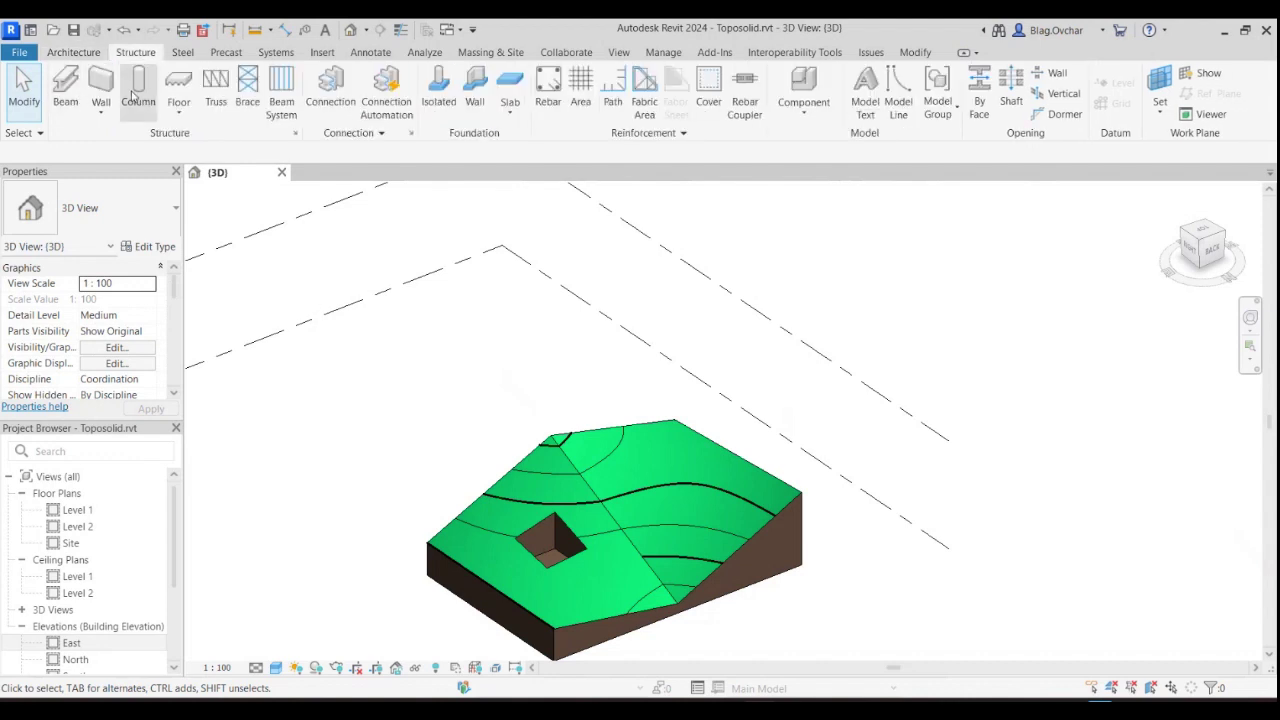
click(104, 84)
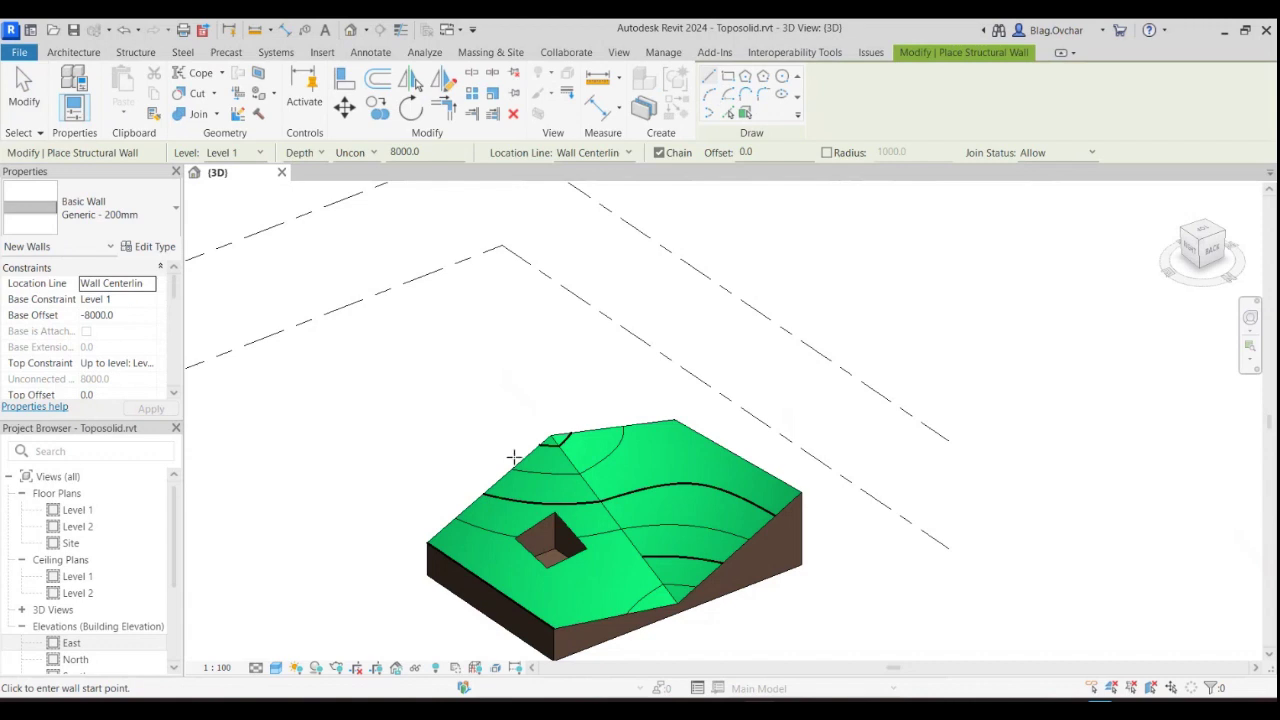
click(550, 415)
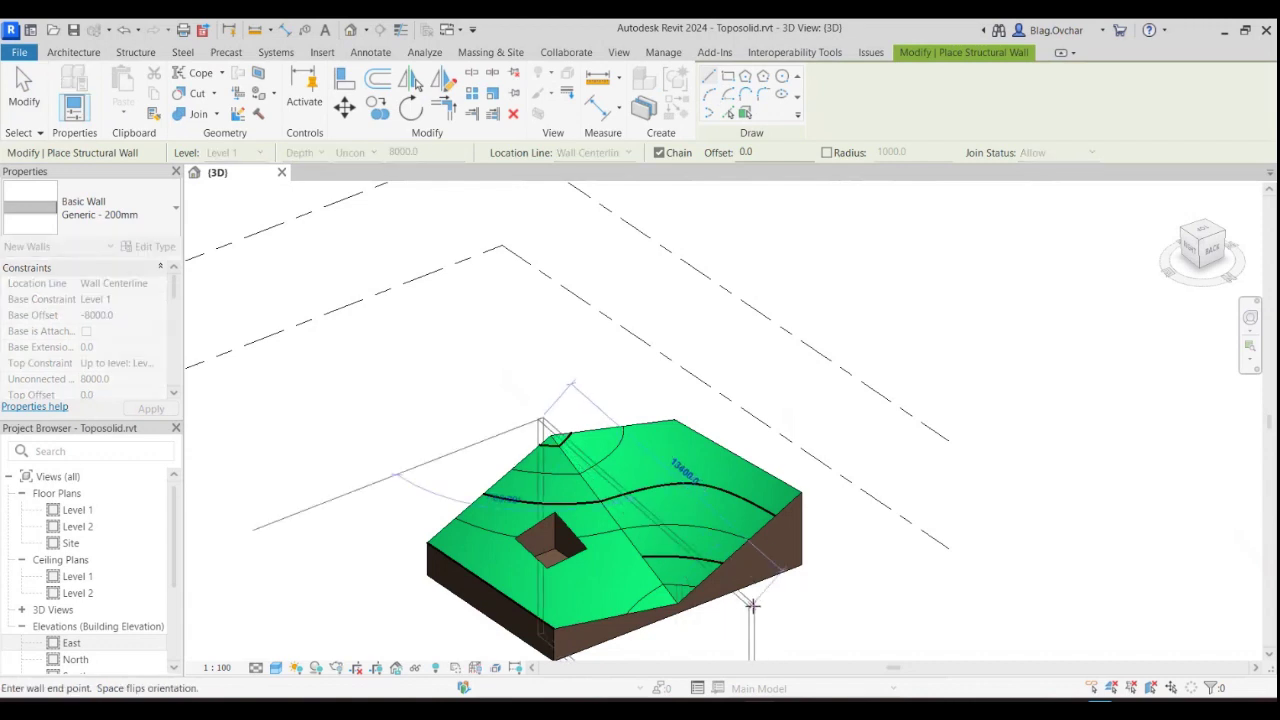
click(754, 610)
key(Escape)
key(Escape)
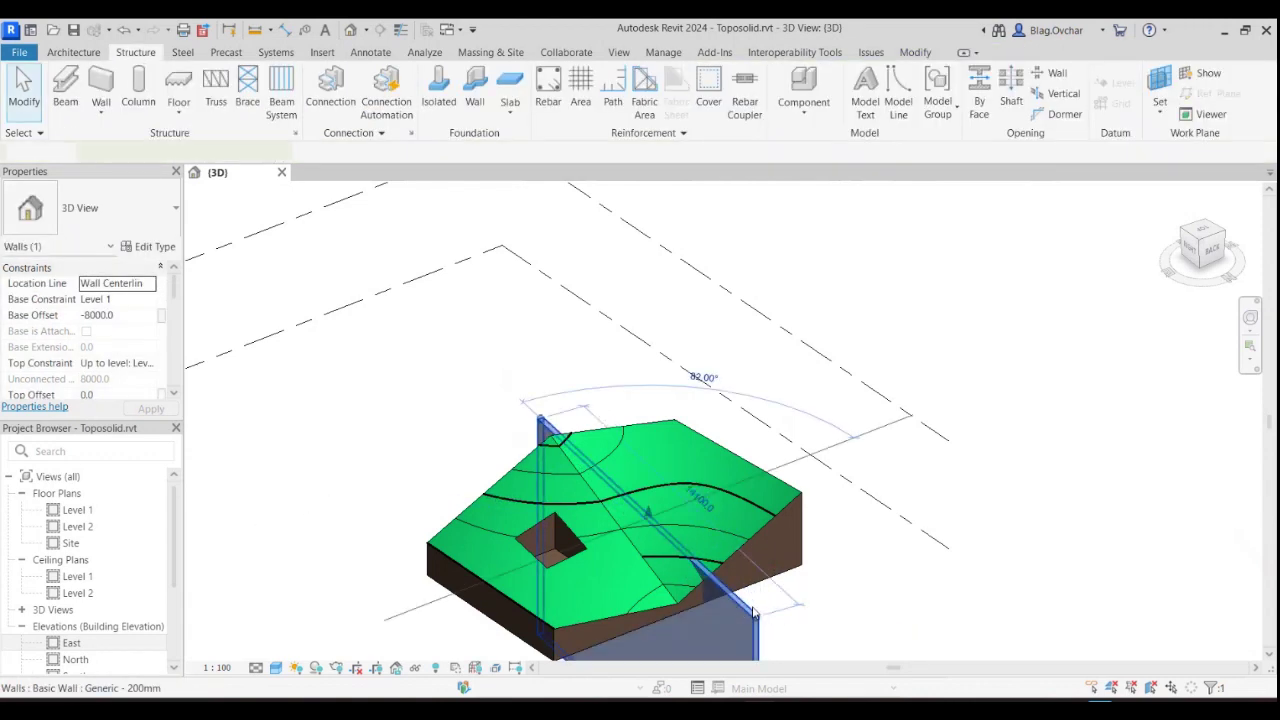
Raise the wall's top above the toposolid and pull its bottom up toward the ground
click(754, 612)
scroll(754, 612, down, 2)
middle_drag(725, 463, 515, 340)
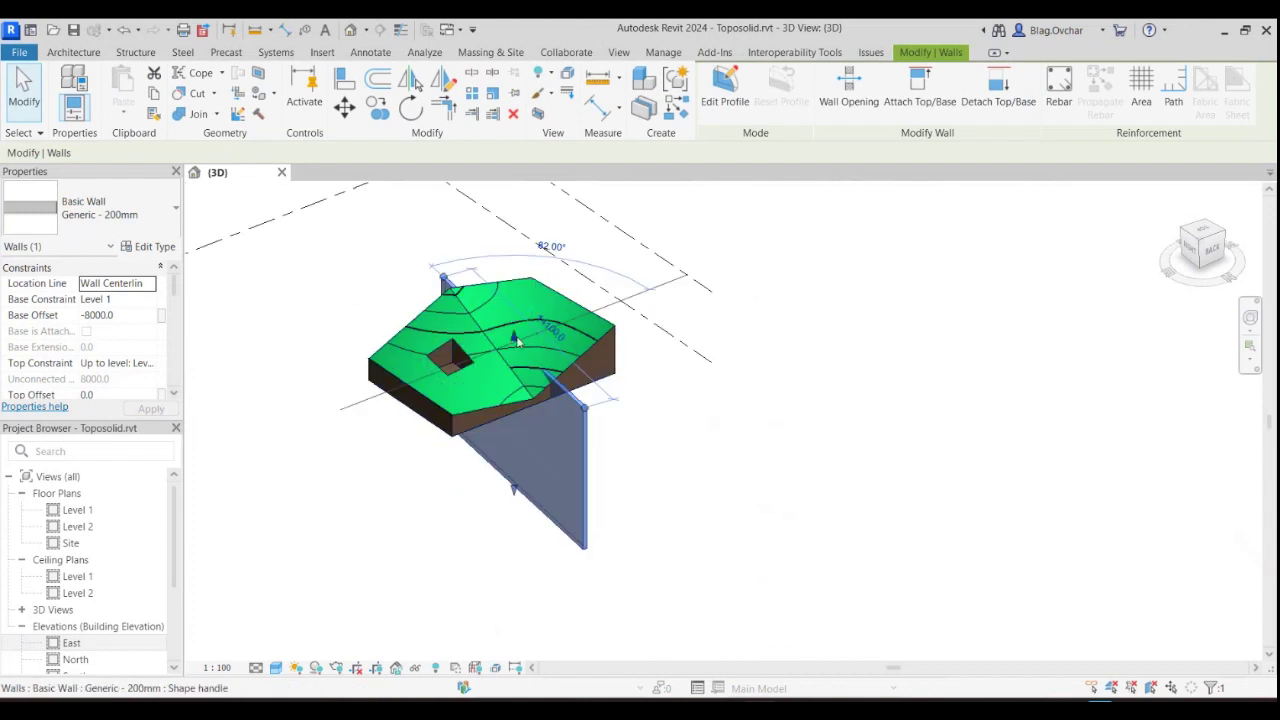
drag(513, 336, 513, 227)
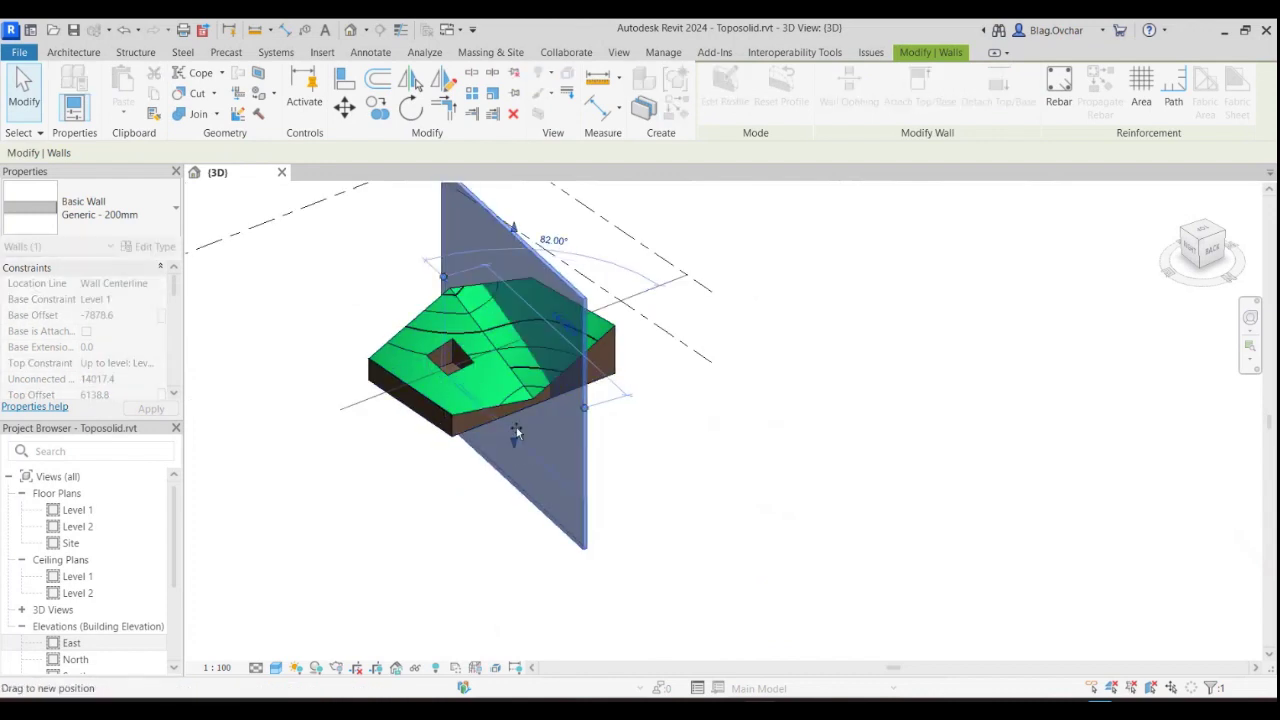
drag(516, 432, 523, 380)
key(Escape)
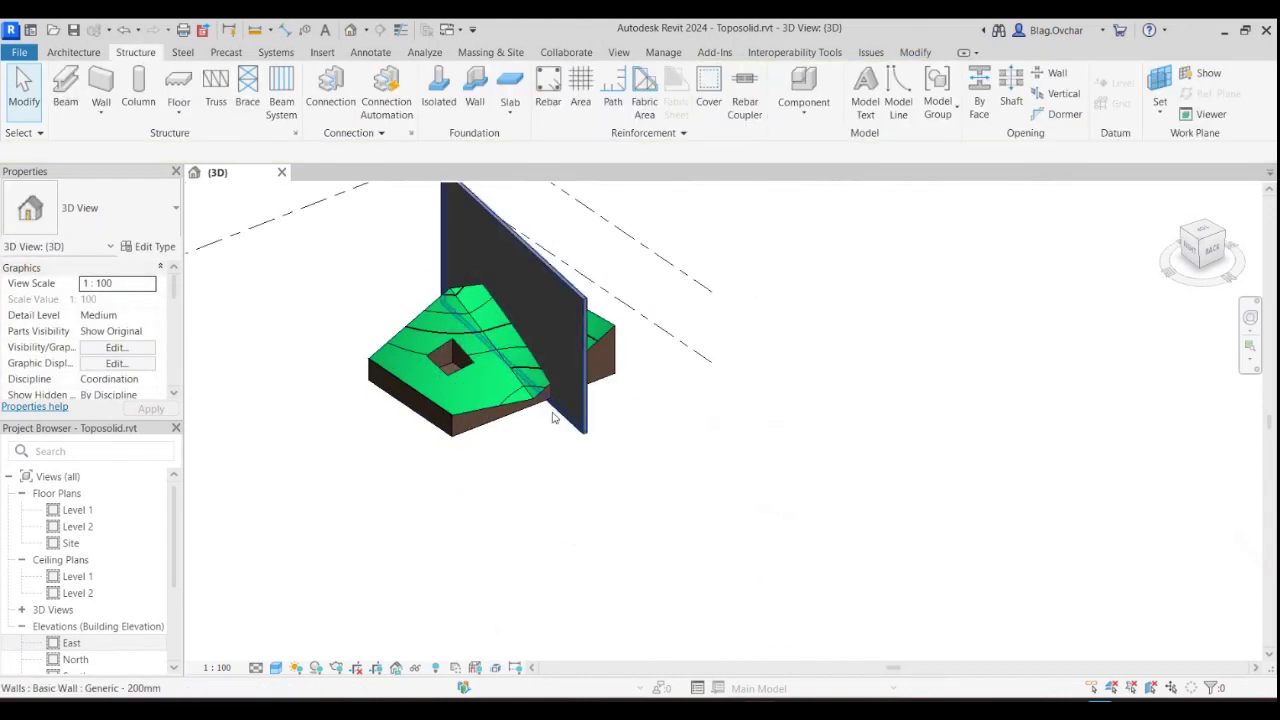
scroll(553, 417, up, 3)
Fine-tune the wall's base so it passes through the ground, at about -1395 offset
click(580, 420)
middle_drag(505, 380, 520, 500)
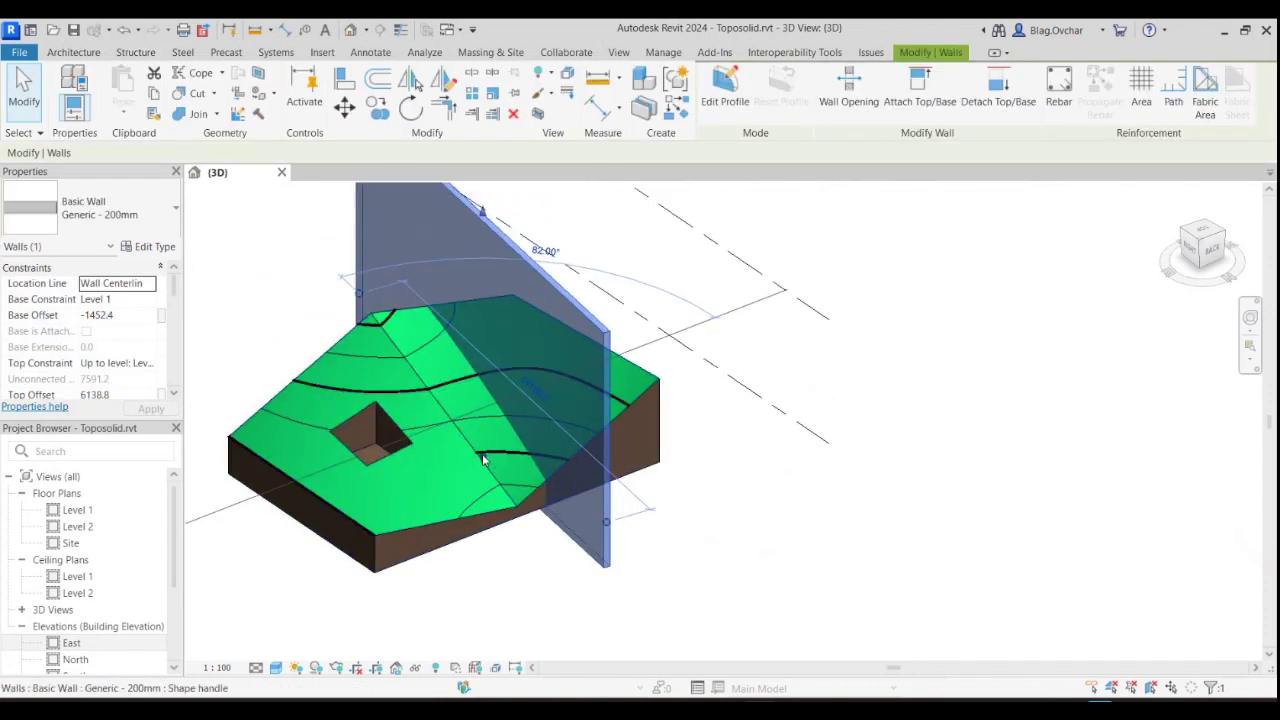
drag(483, 459, 486, 450)
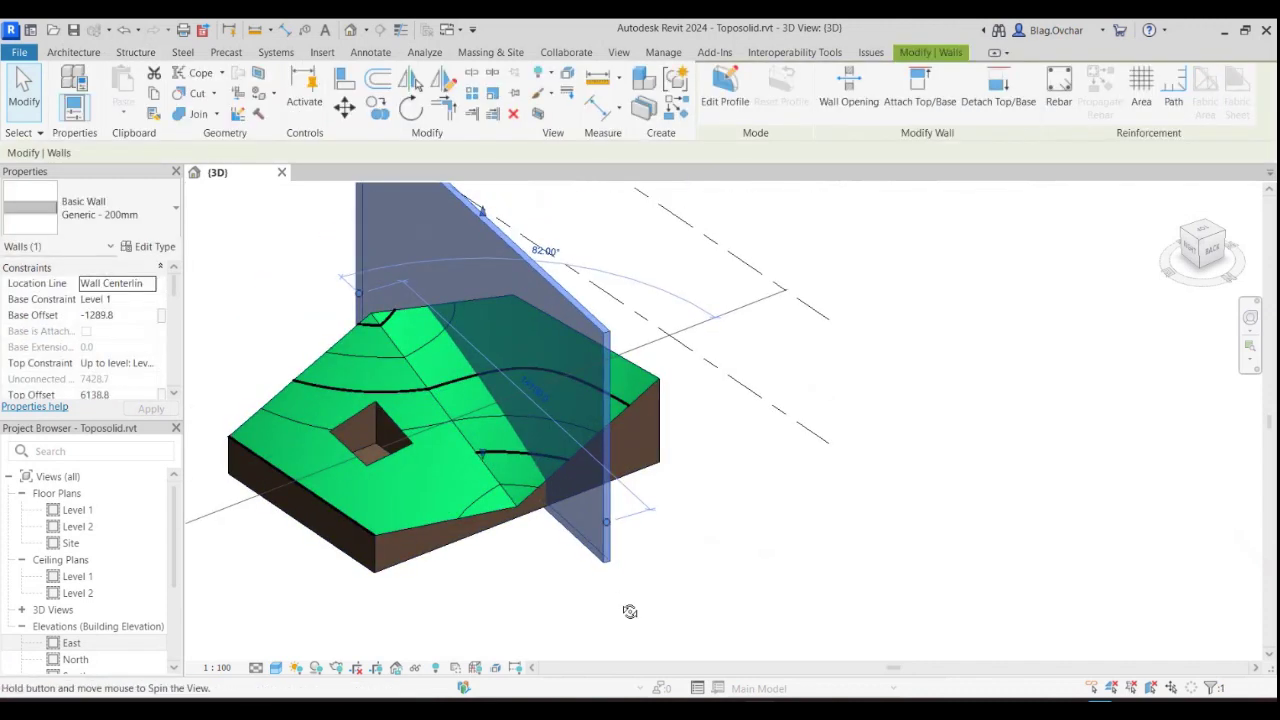
mouse_move(630, 611)
shift+middle_down()
mouse_move(566, 486)
mouse_move(586, 491)
mouse_move(540, 478)
shift+middle_up()
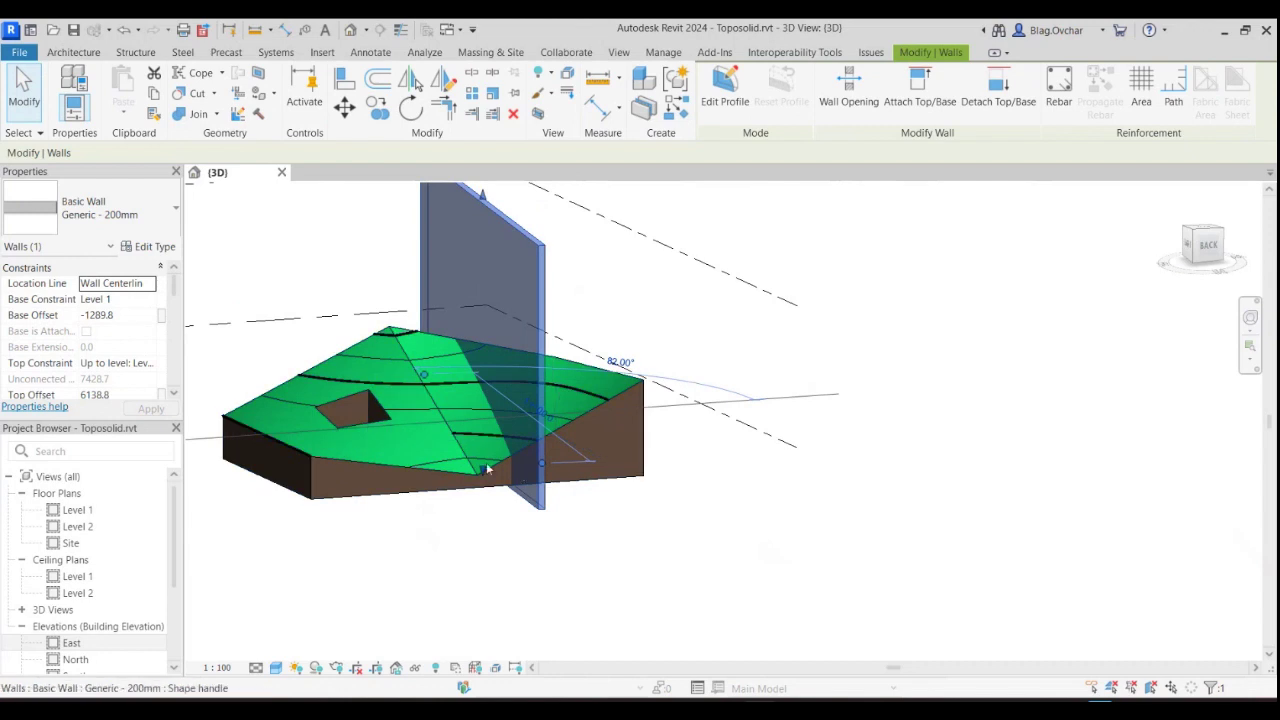
drag(481, 474, 487, 456)
click(593, 585)
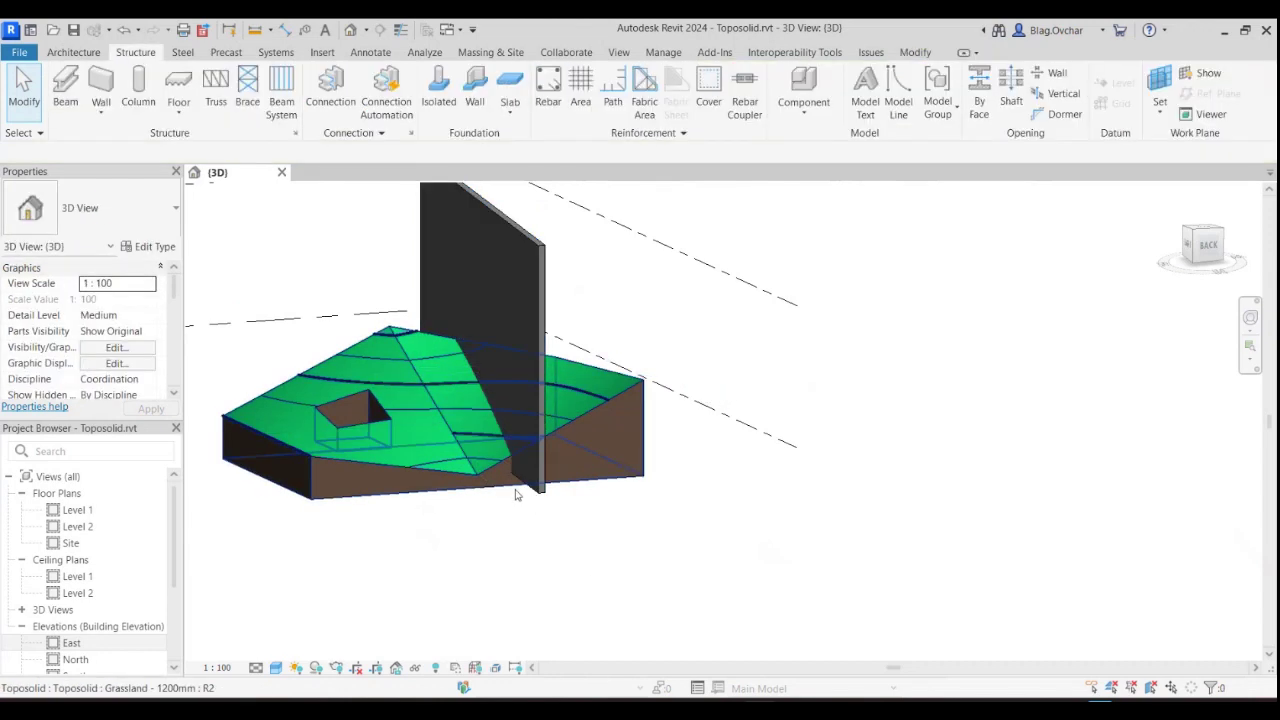
mouse_move(498, 537)
shift+middle_down()
mouse_move(571, 566)
mouse_move(355, 282)
shift+middle_up()
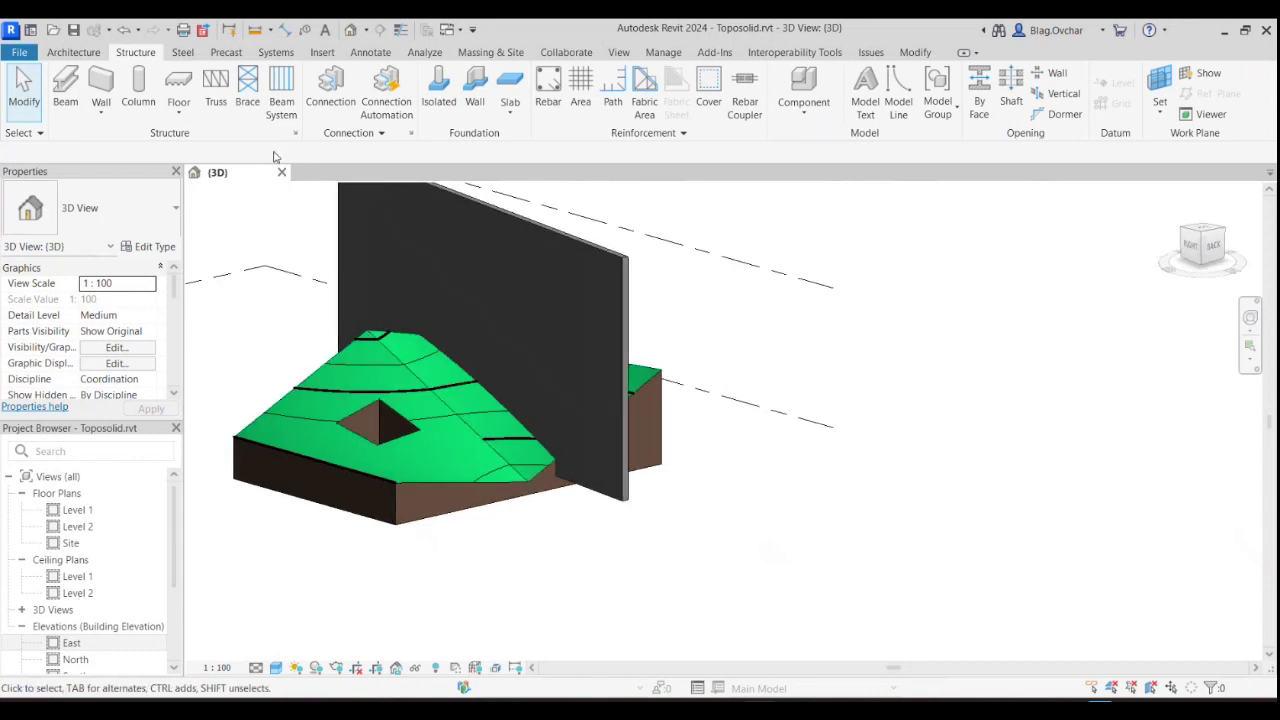
Place a Bearing Footing - 900 x 300 wall foundation beneath the new wall
click(475, 88)
click(584, 488)
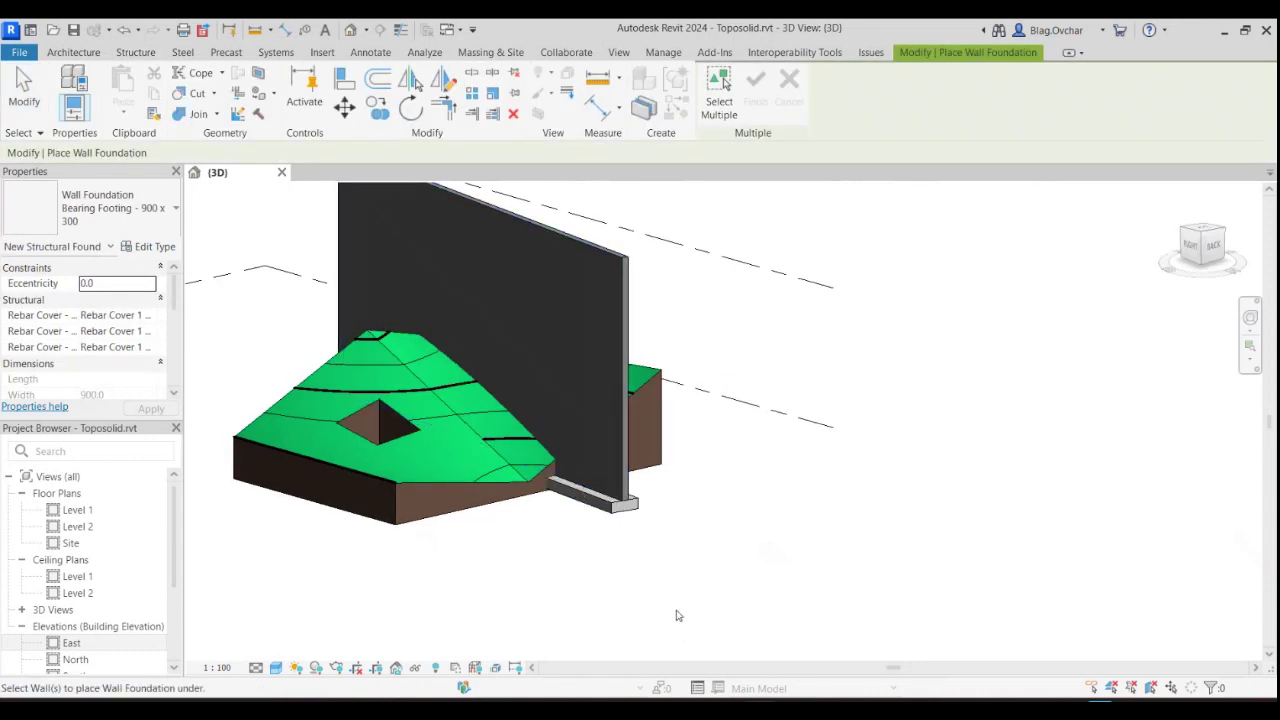
mouse_move(676, 615)
shift+middle_down()
mouse_move(620, 591)
mouse_move(634, 543)
mouse_move(603, 486)
mouse_move(666, 494)
mouse_move(669, 560)
shift+middle_up()
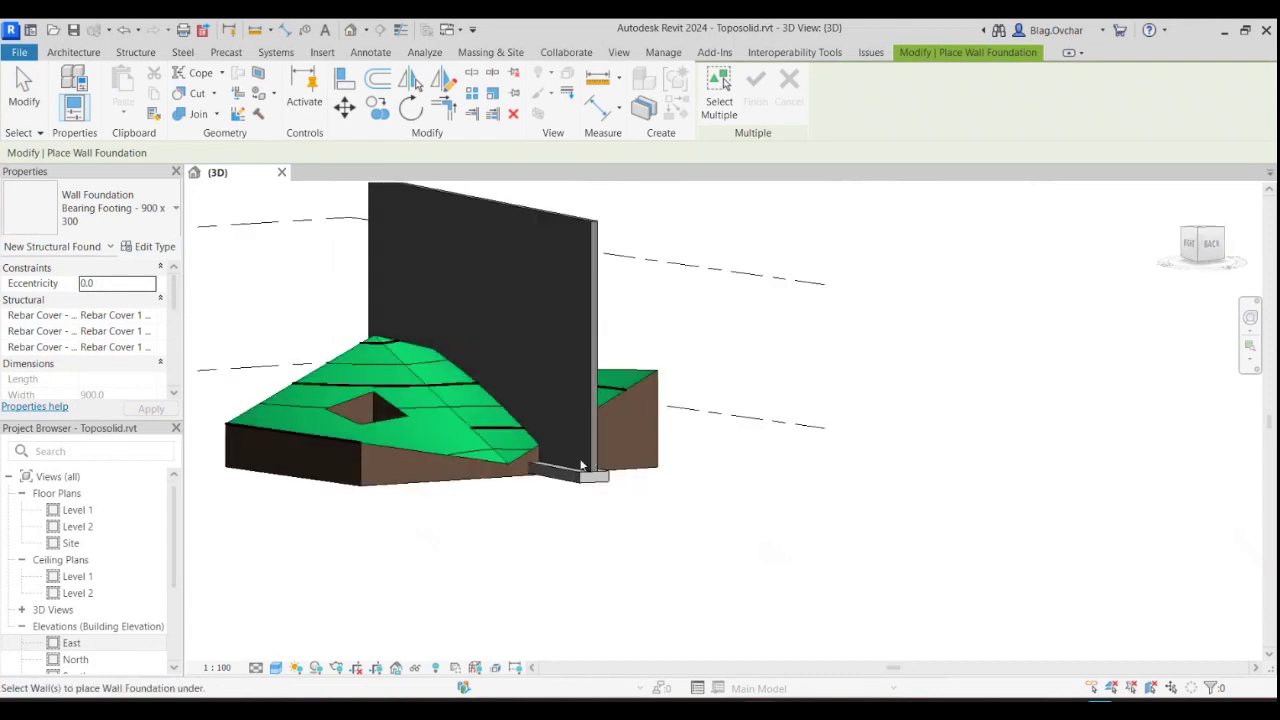
key(Escape)
scroll(502, 534, down, 1)
mouse_move(515, 537)
shift+middle_down()
mouse_move(537, 597)
mouse_move(551, 574)
shift+middle_up()
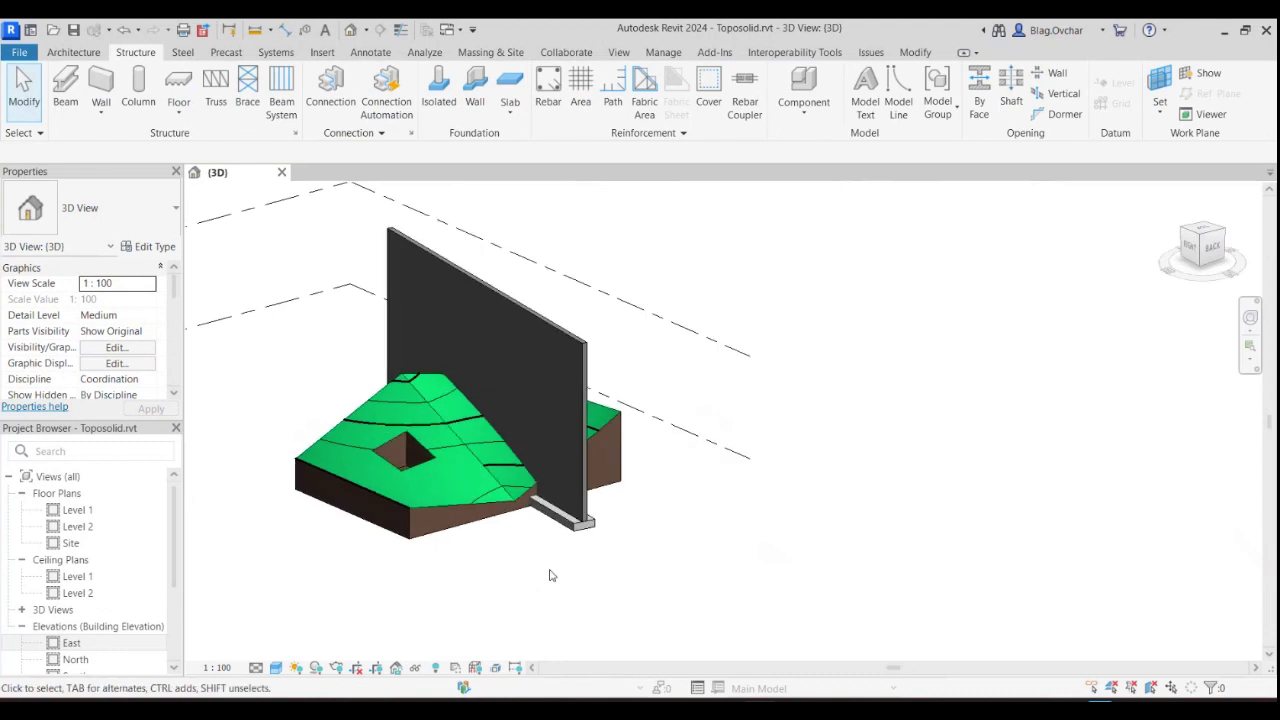
Cut the grassland toposolid with the wall's bearing footing
click(916, 53)
click(214, 93)
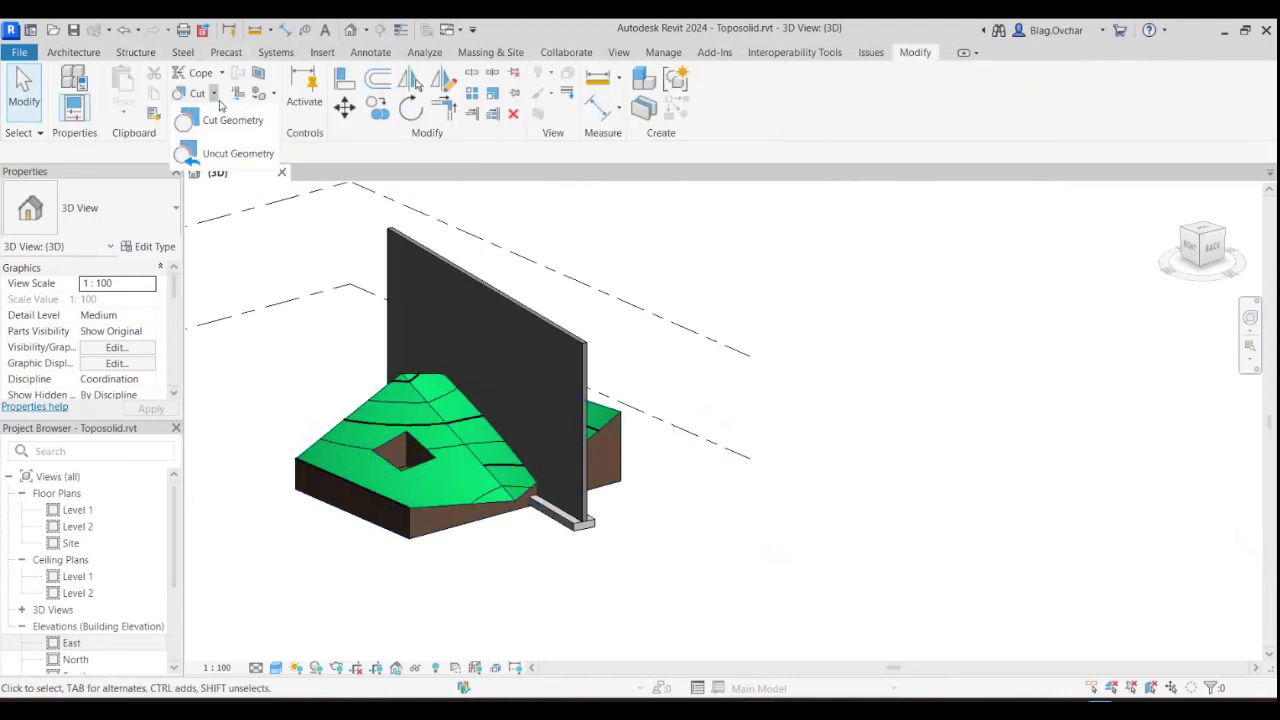
click(222, 120)
click(340, 398)
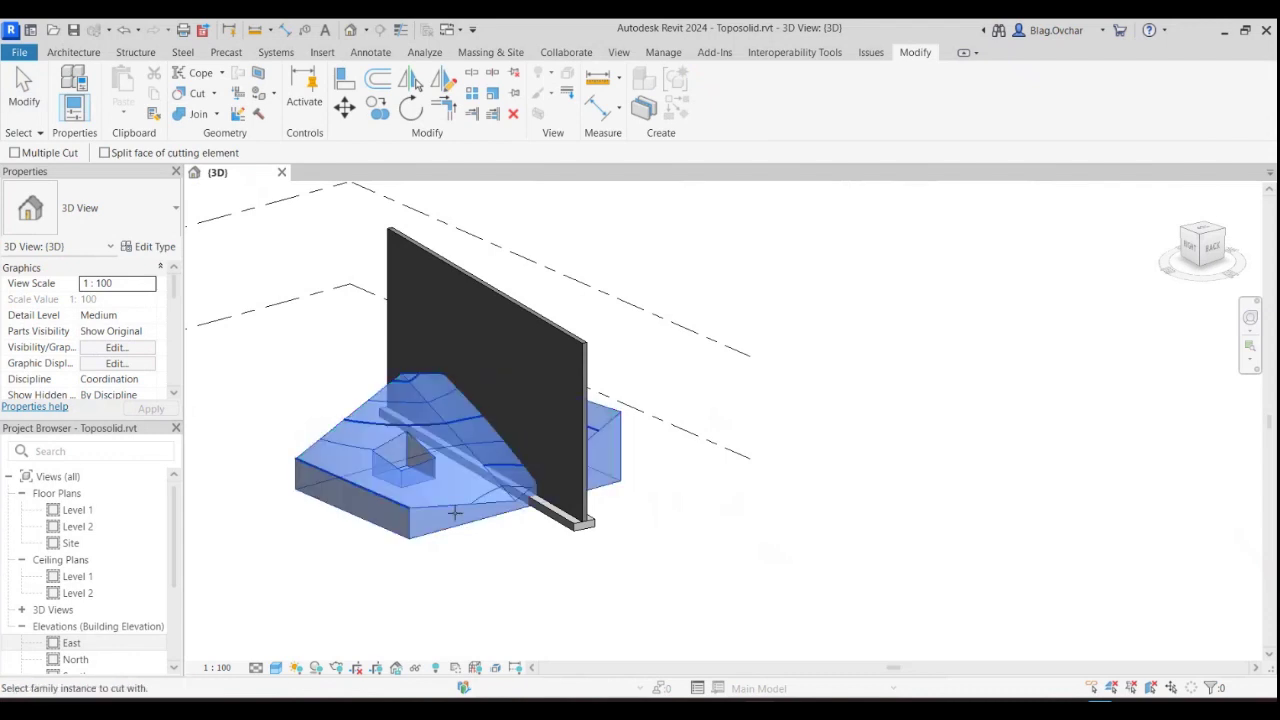
click(562, 530)
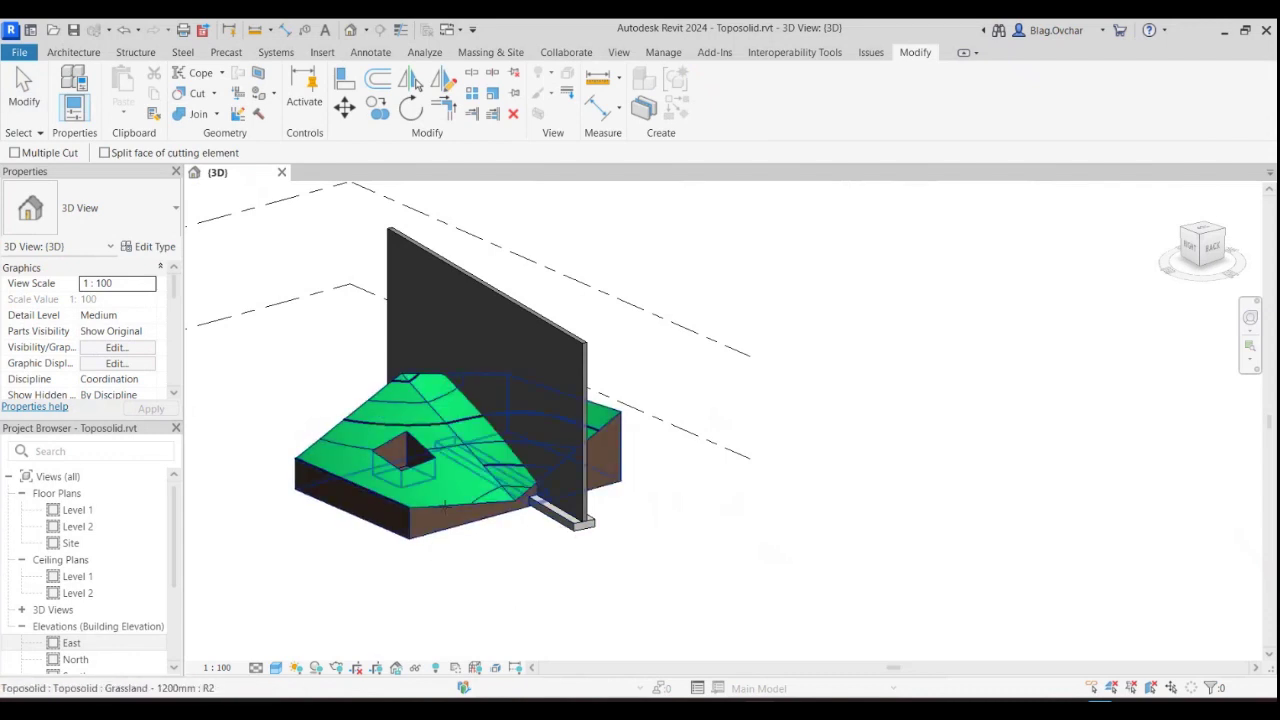
Cut the toposolid with the wall too, then select the wall and footing together
click(448, 502)
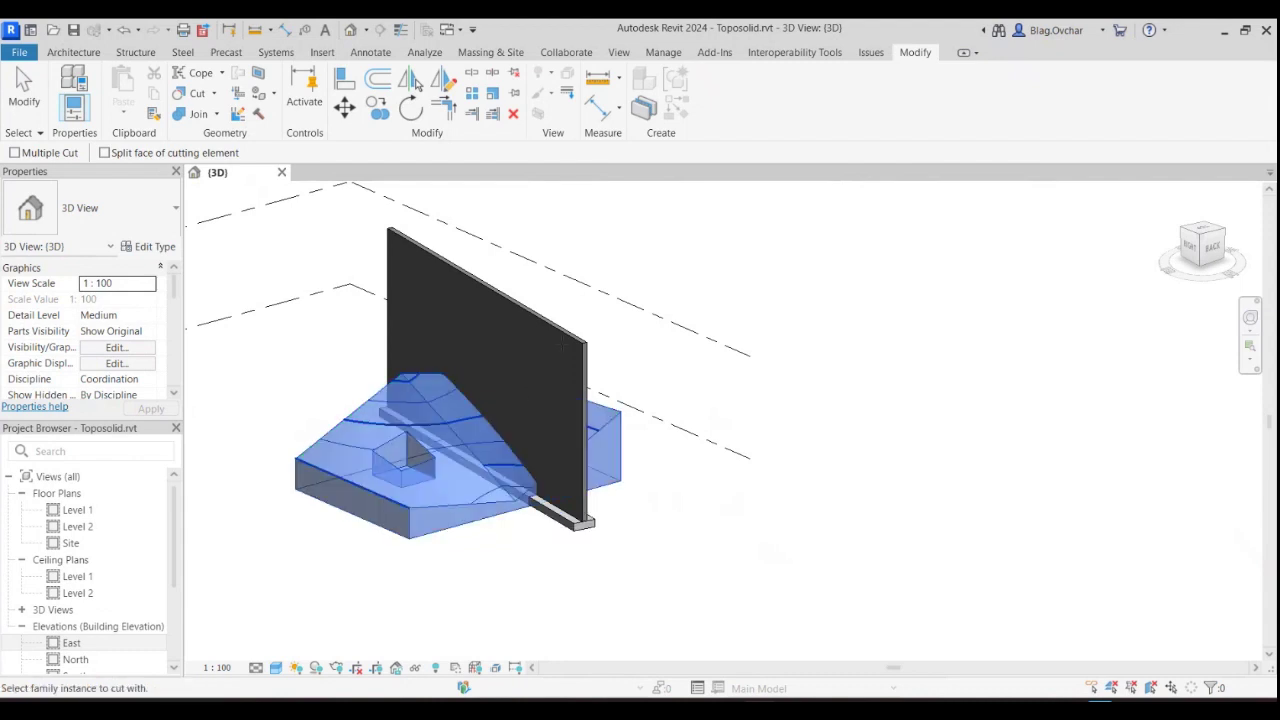
click(562, 342)
key(Escape)
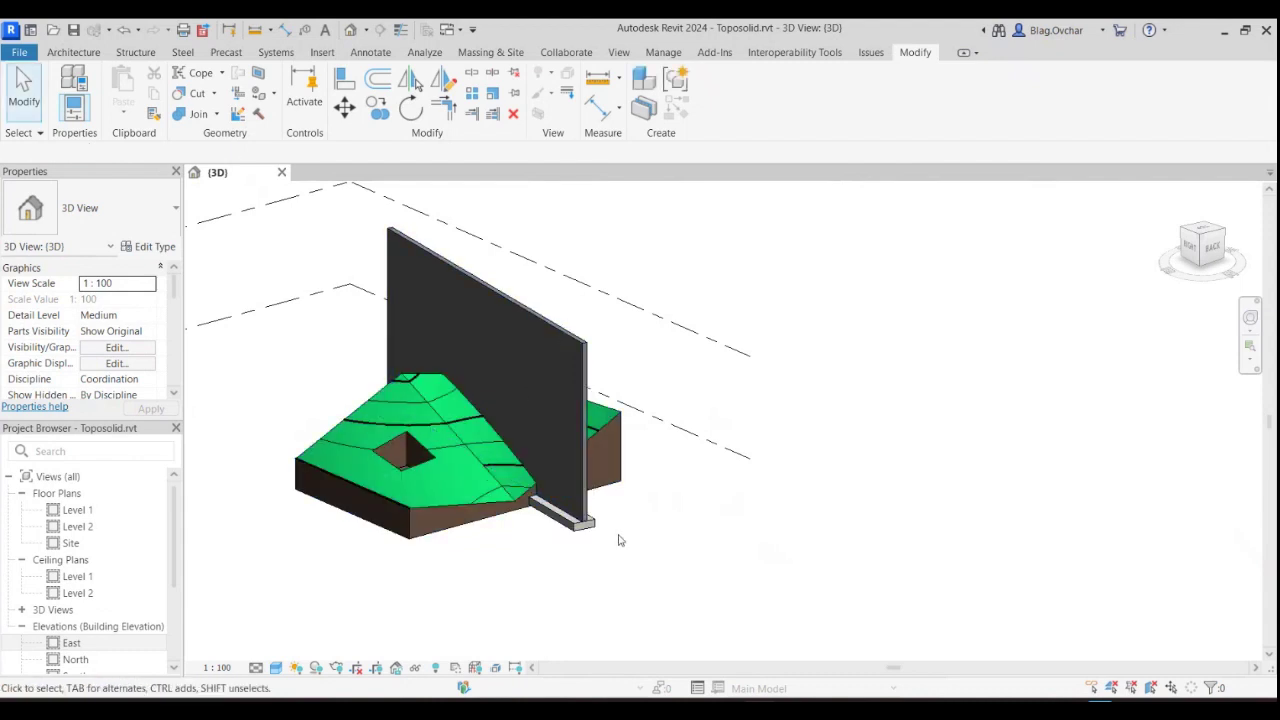
drag(624, 528, 588, 540)
right_click(586, 542)
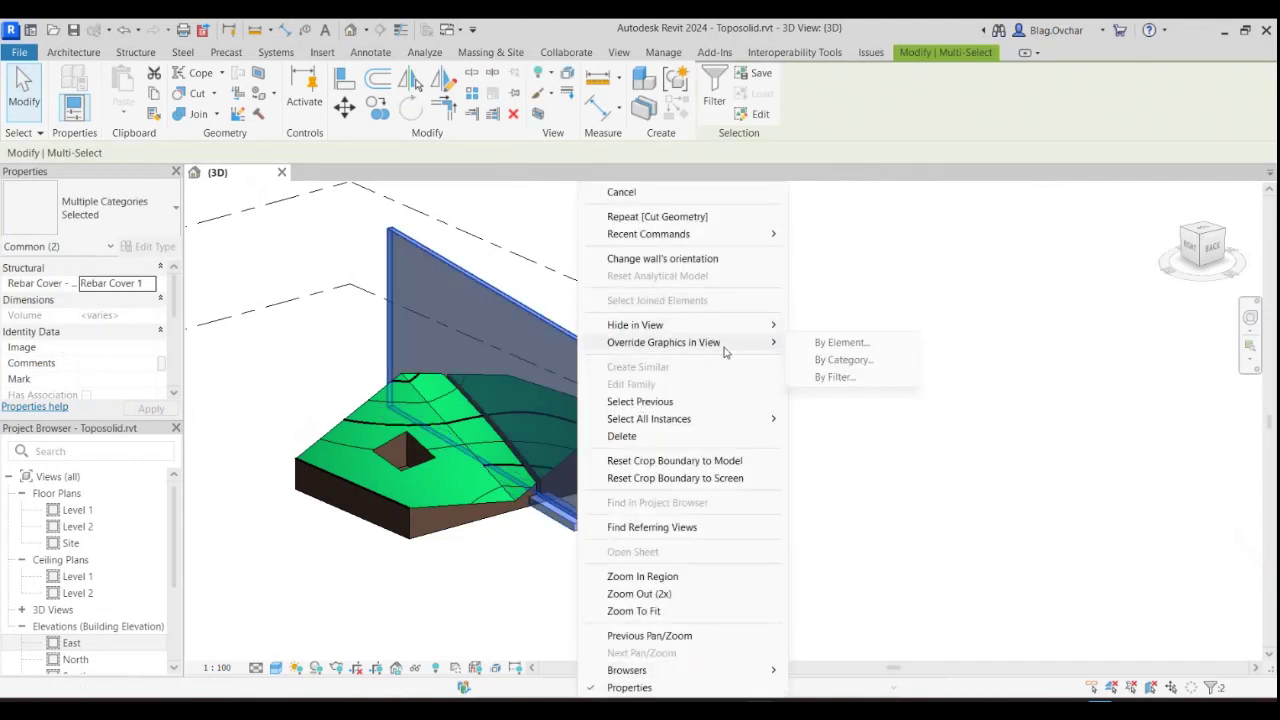
Hide the wall and footing, then view the trench's cut profile from the side
mouse_move(660, 325)
click(841, 342)
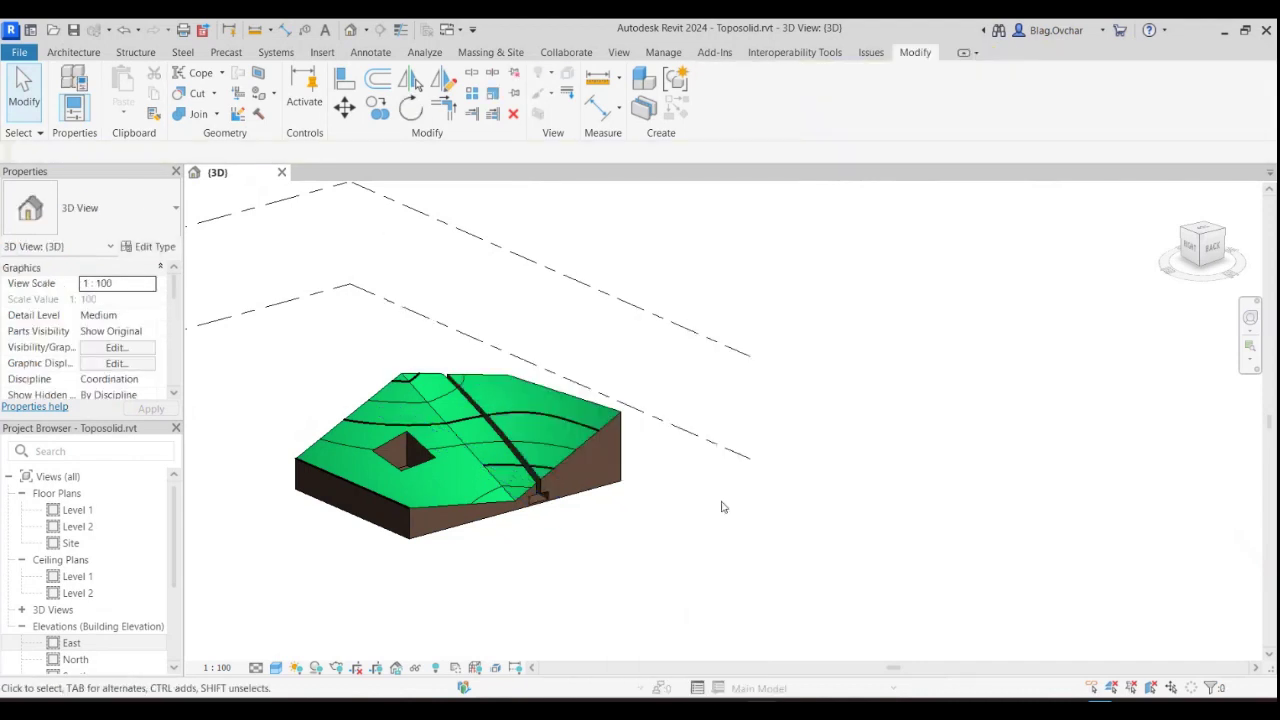
mouse_move(660, 541)
shift+middle_down()
mouse_move(583, 424)
mouse_move(620, 549)
mouse_move(809, 634)
mouse_move(1004, 531)
shift+middle_up()
scroll(556, 454, up, 1)
scroll(556, 454, up, 2)
scroll(424, 540, up, 4)
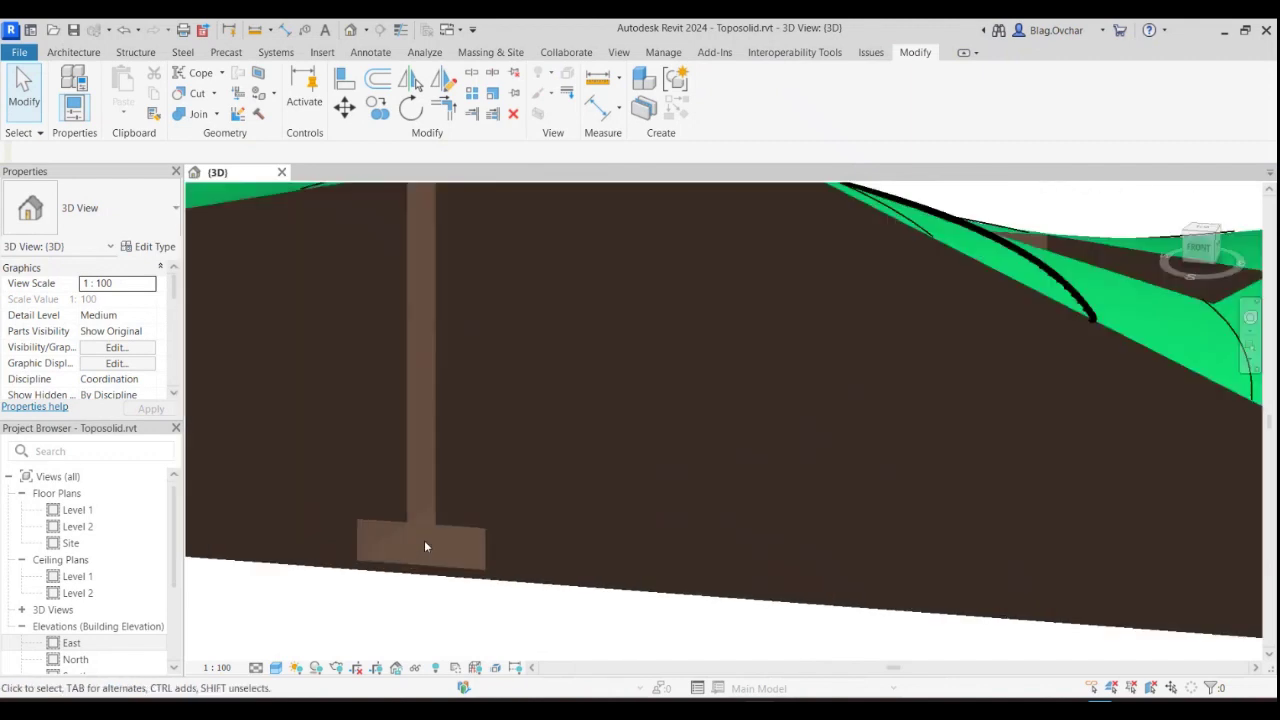
scroll(424, 540, up, 1)
mouse_move(477, 511)
shift+middle_down()
mouse_move(491, 517)
mouse_move(549, 409)
mouse_move(526, 449)
mouse_move(523, 537)
mouse_move(529, 514)
shift+middle_up()
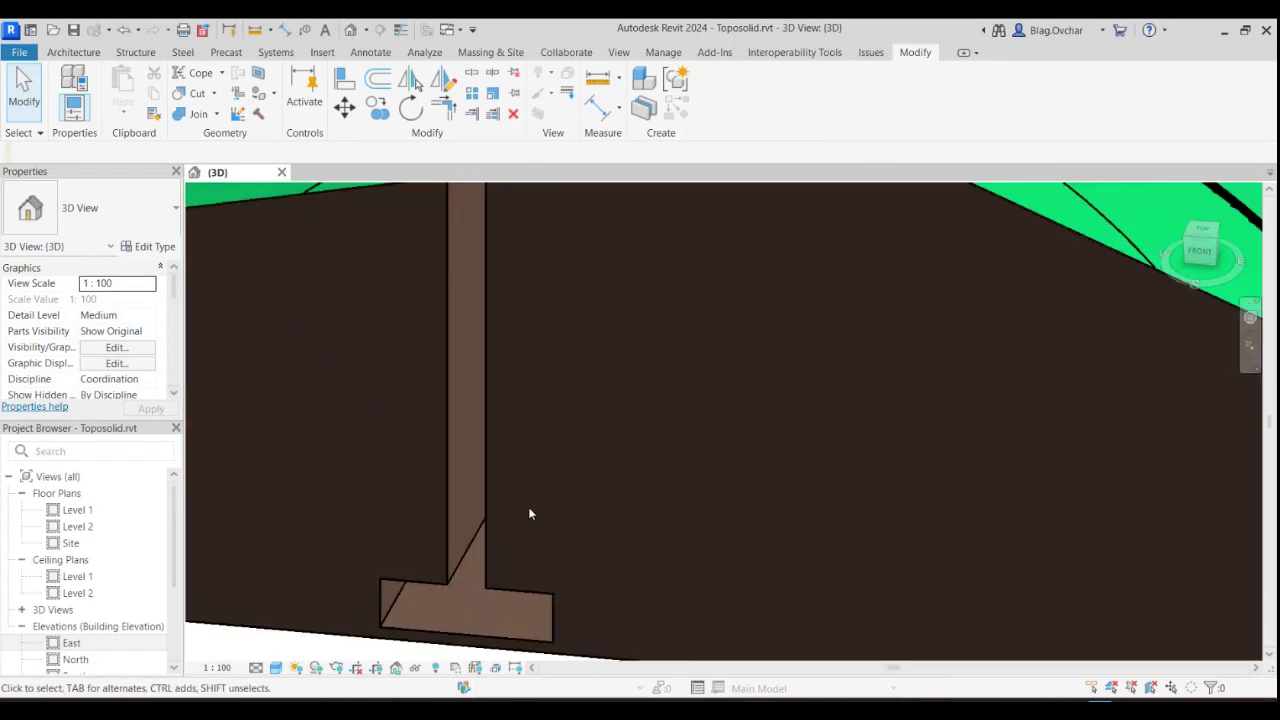
Orbit back to an oblique top view and zoom out to show the Topography surface
scroll(529, 500, down, 5)
shift+middle_drag(704, 489, 346, 482)
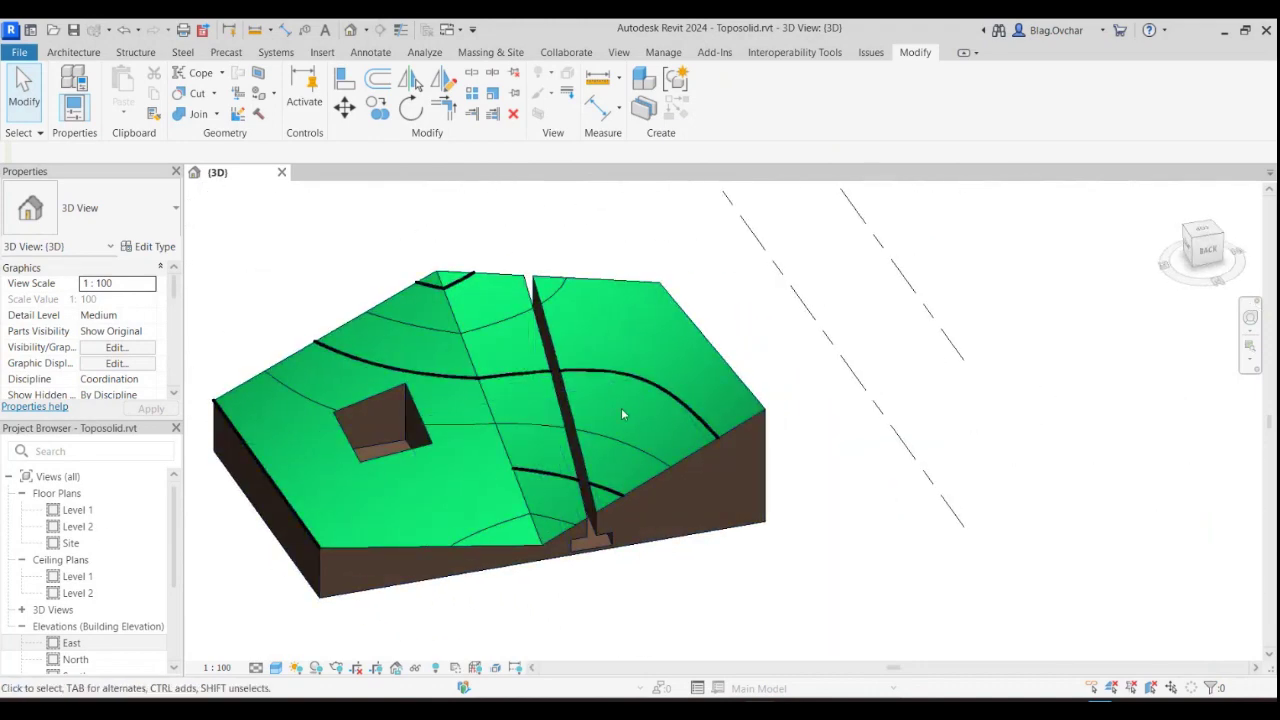
scroll(778, 567, down, 2)
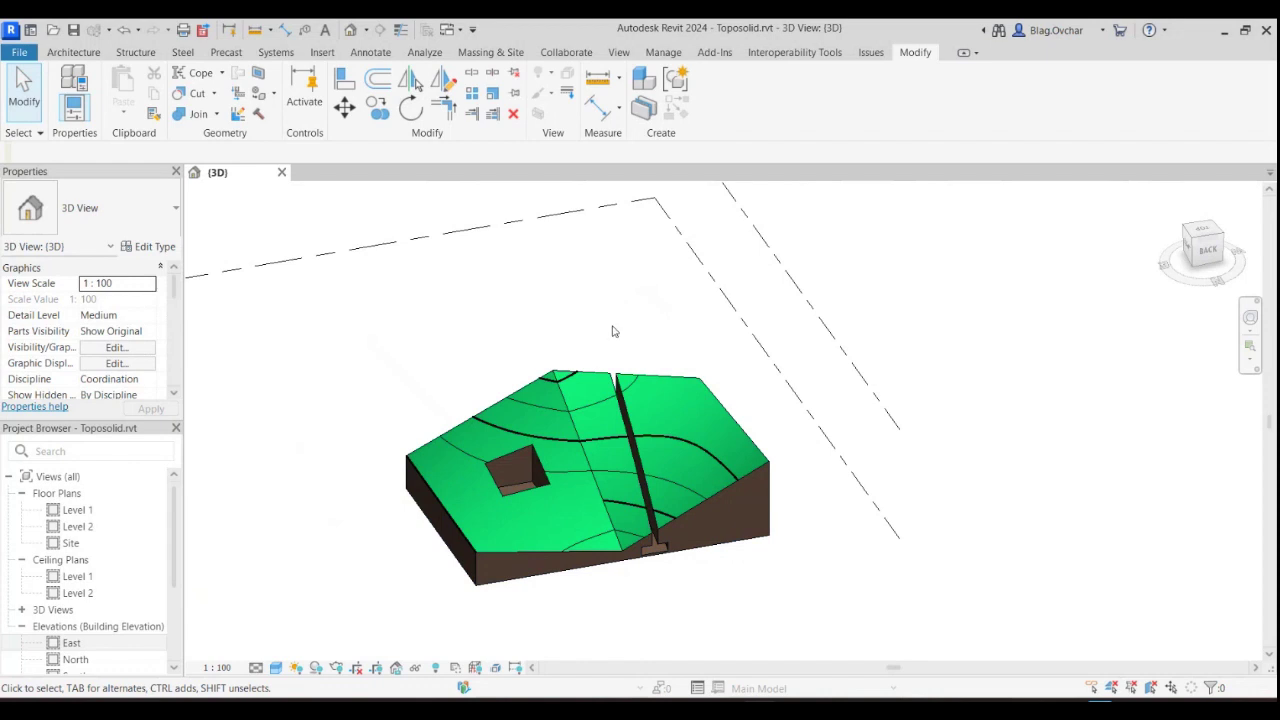
scroll(613, 331, down, 3)
scroll(613, 331, down, 3)
scroll(613, 330, down, 2)
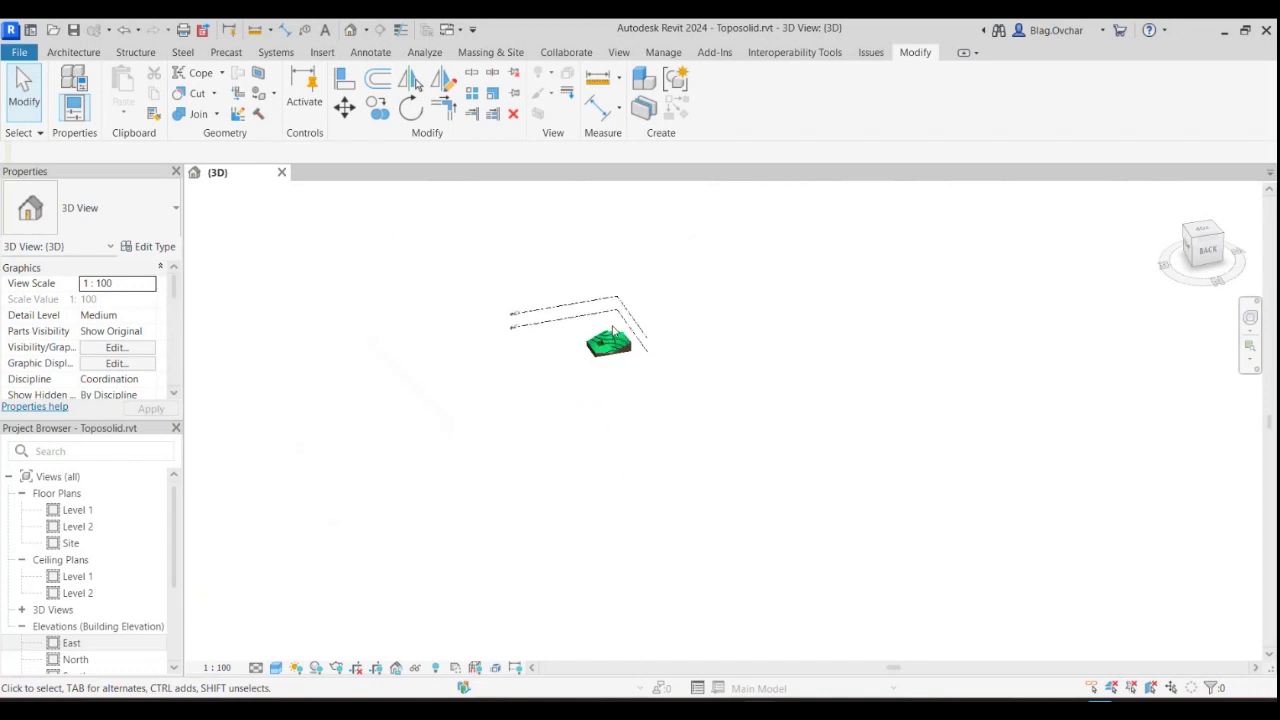
scroll(613, 328, down, 2)
scroll(610, 328, up, 10)
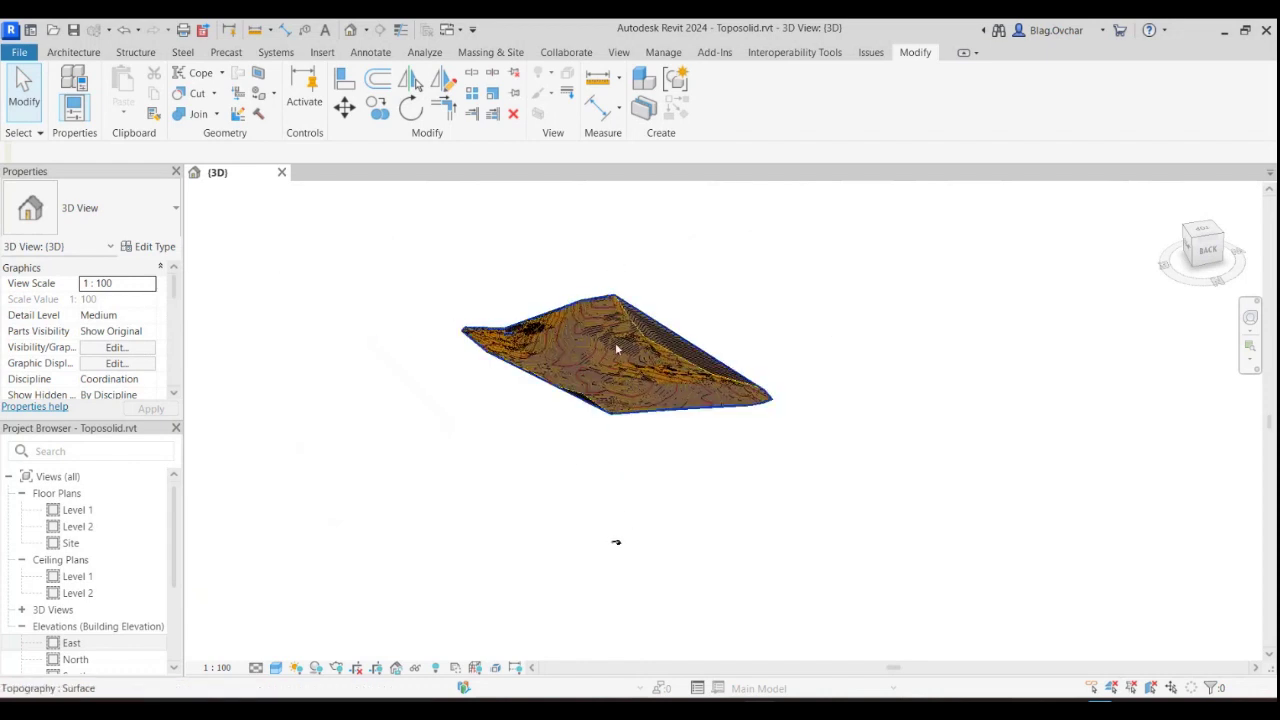
Tab-select the Civil_3D.dwg import over the surface and hide it as an element in this view
scroll(612, 336, up, 2)
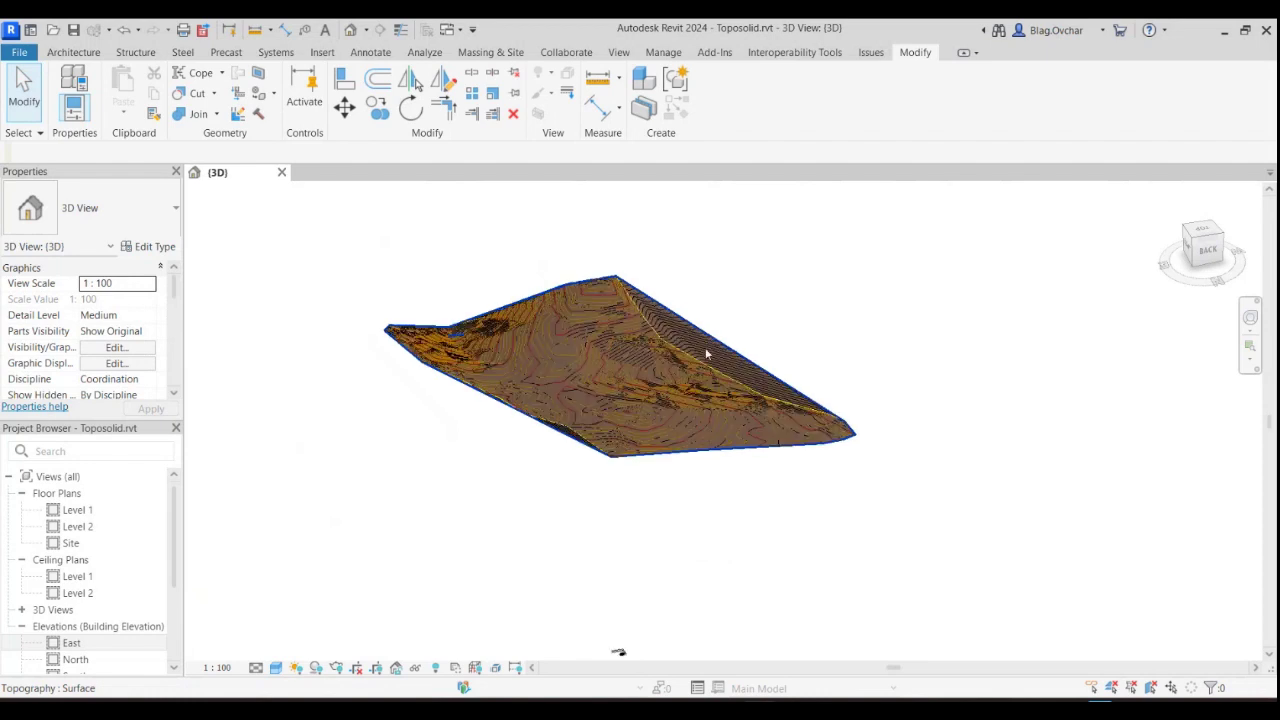
scroll(583, 449, up, 3)
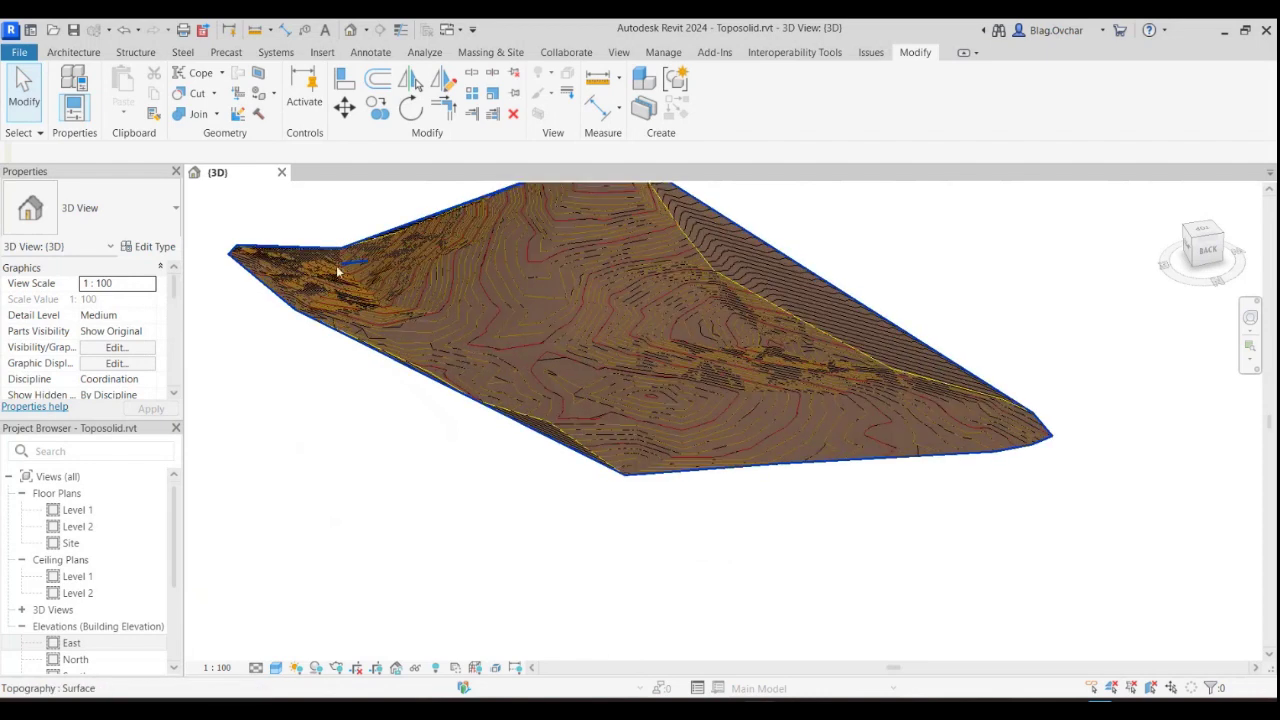
click(391, 243)
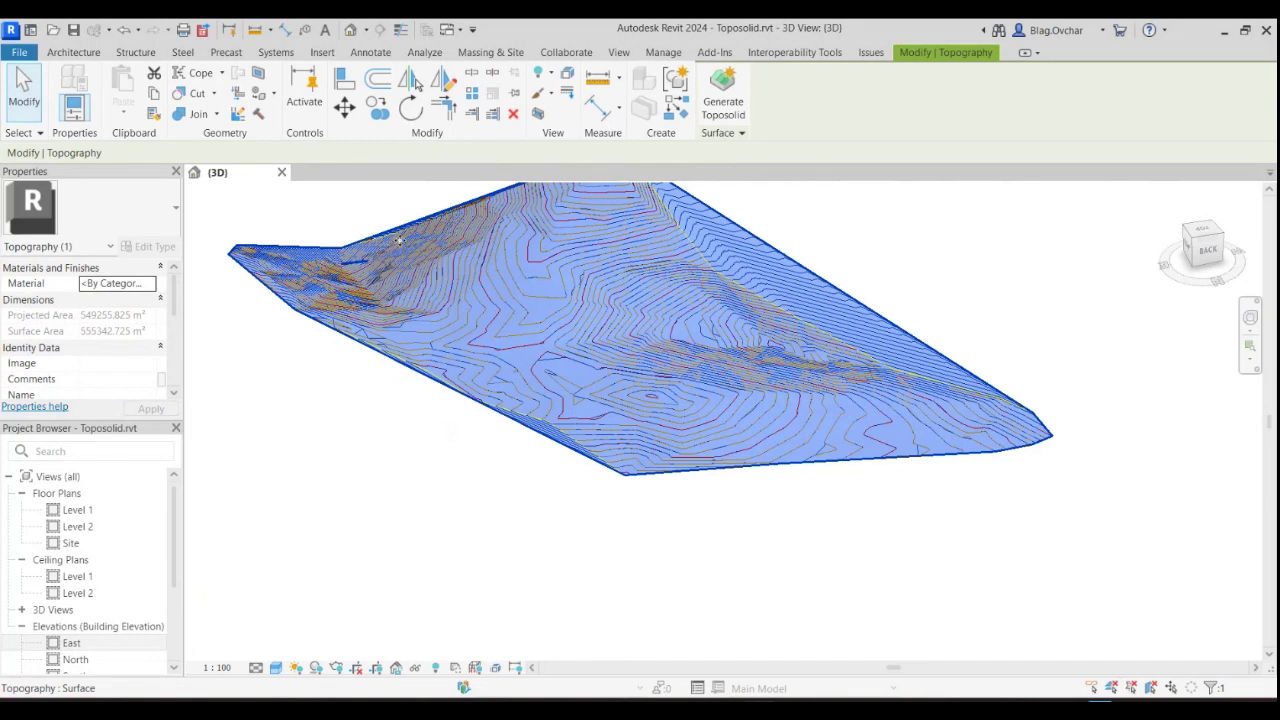
key(Escape)
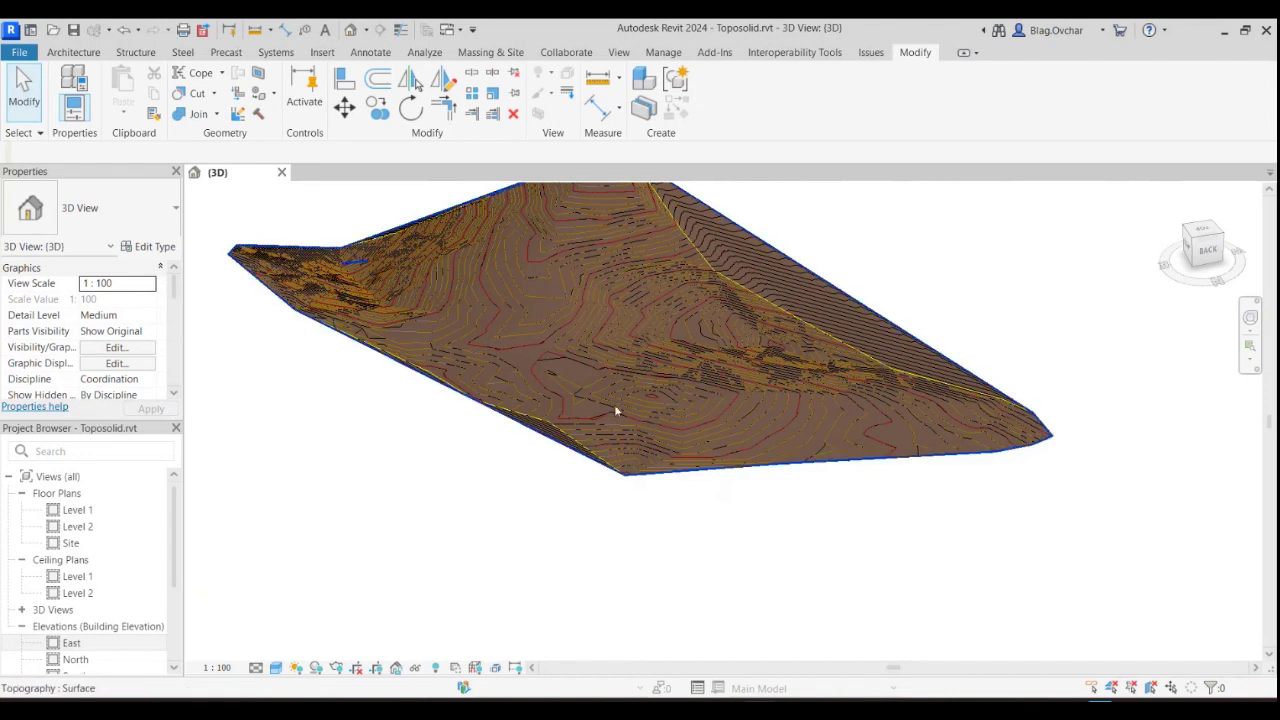
scroll(600, 330, down, 3)
scroll(590, 300, down, 2)
scroll(581, 285, up, 2)
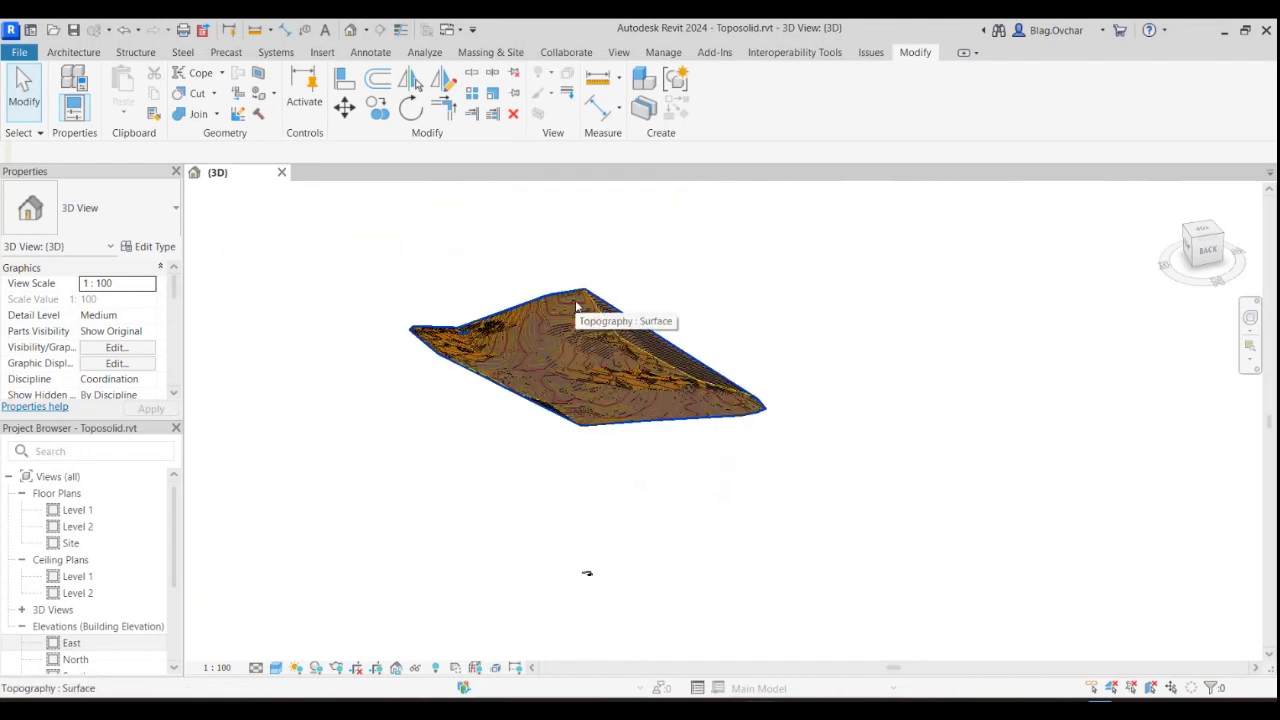
key(Tab)
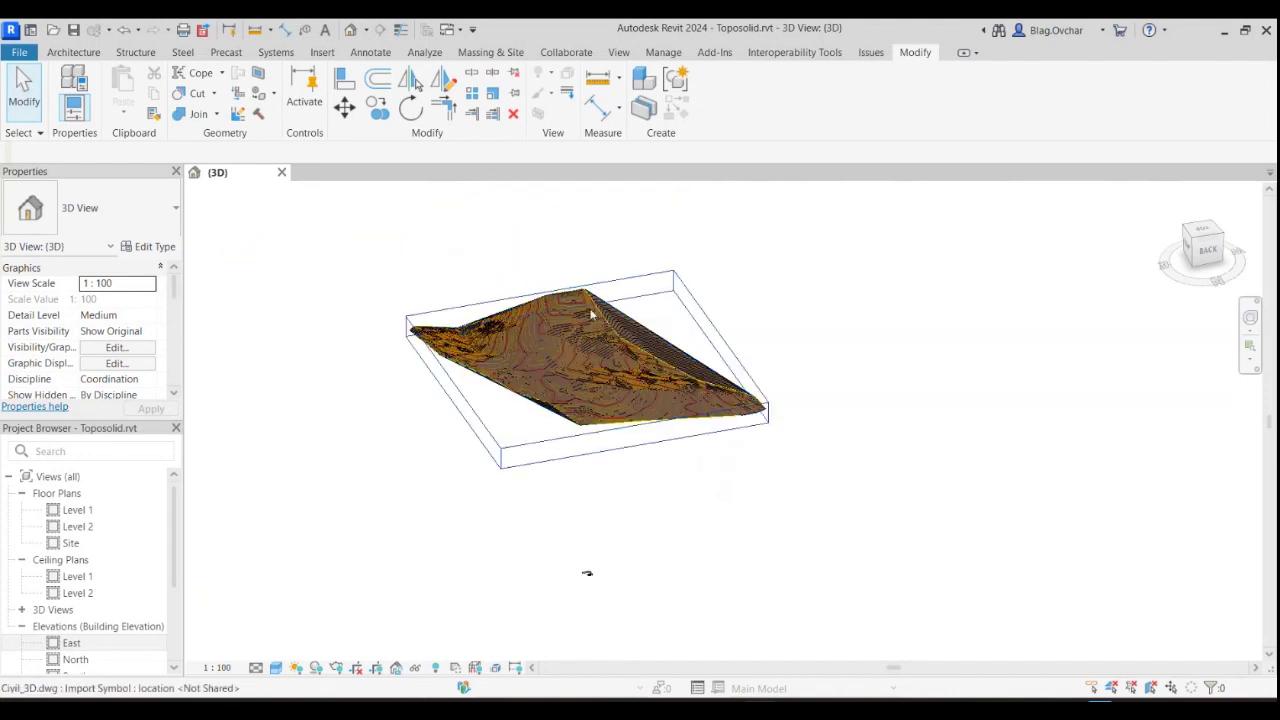
click(591, 315)
right_click(591, 312)
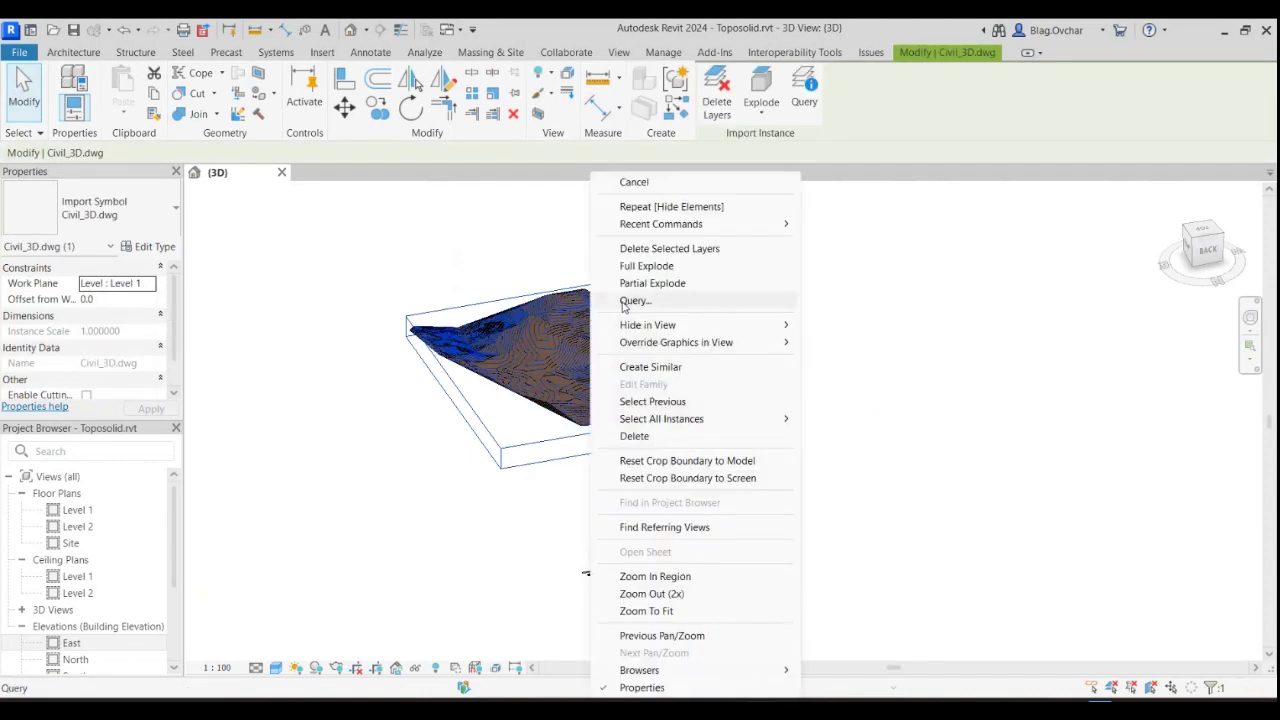
click(847, 325)
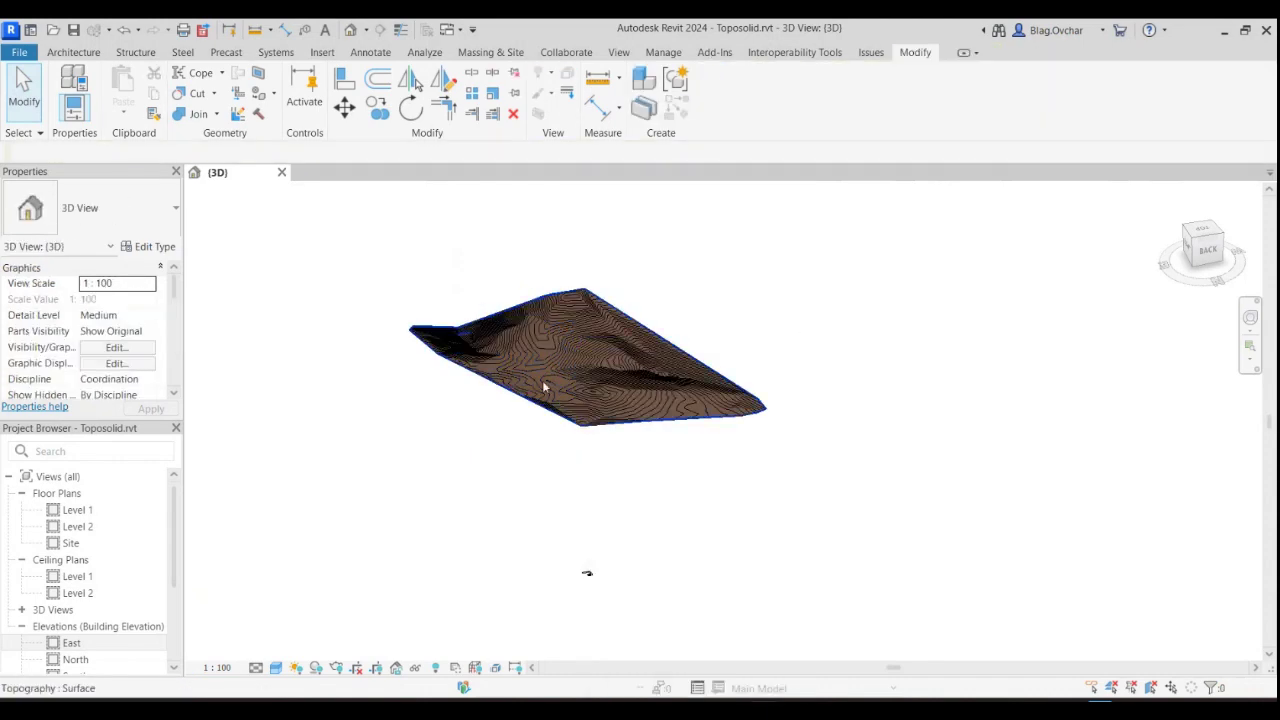
Convert the selected topography surface into a toposolid, keeping Base Level 1 and type Grassland - 1200mm
click(508, 377)
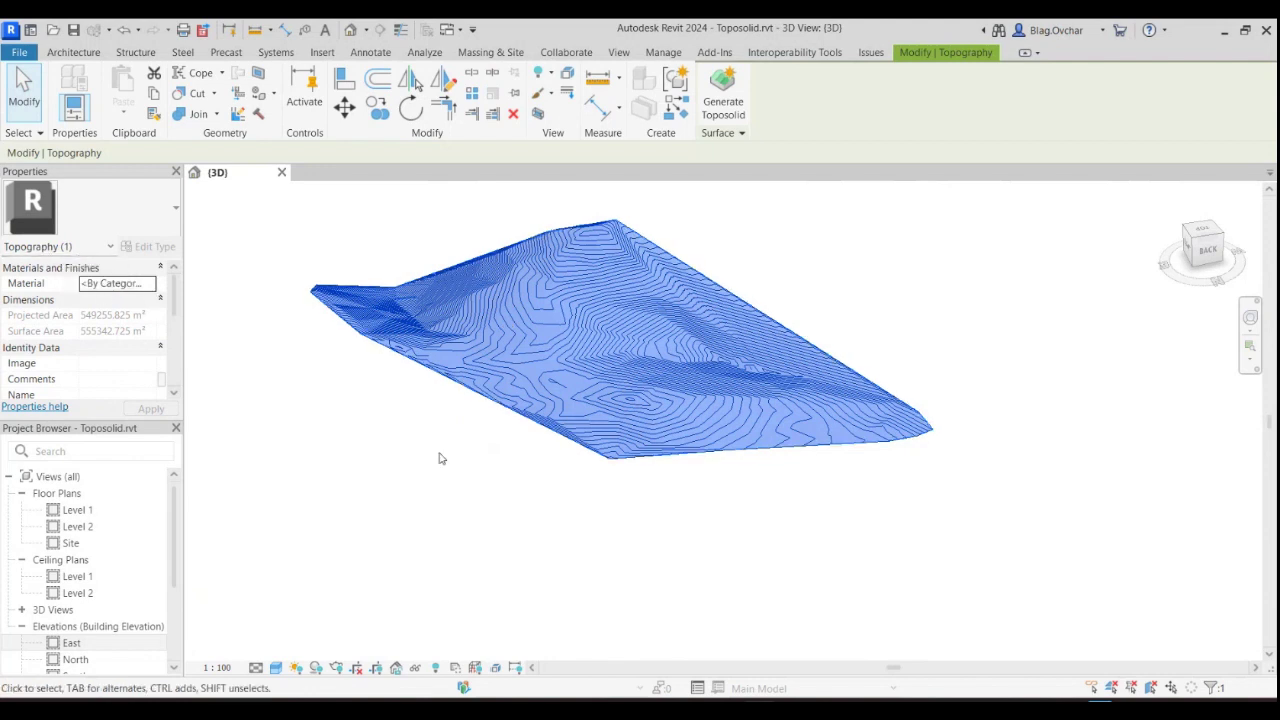
middle_drag(564, 477, 666, 540)
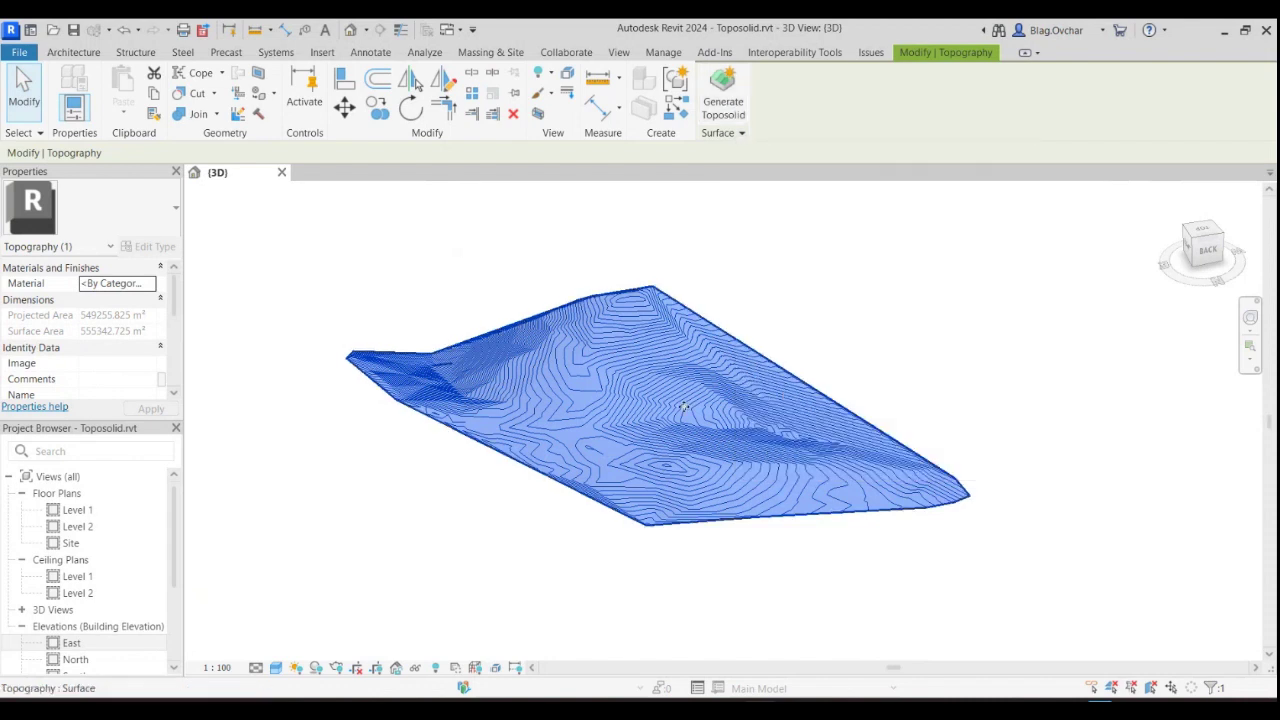
click(735, 118)
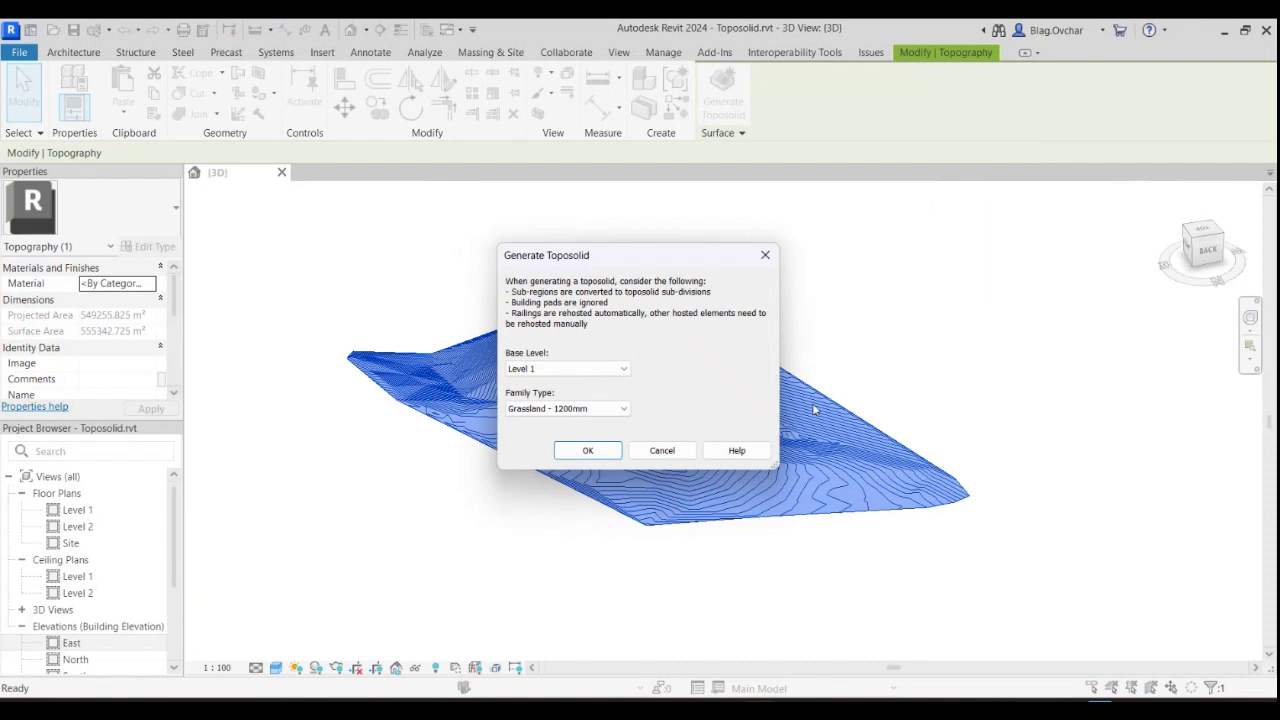
mouse_move(674, 262)
mouse_down()
mouse_move(772, 262)
mouse_move(1057, 180)
mouse_up()
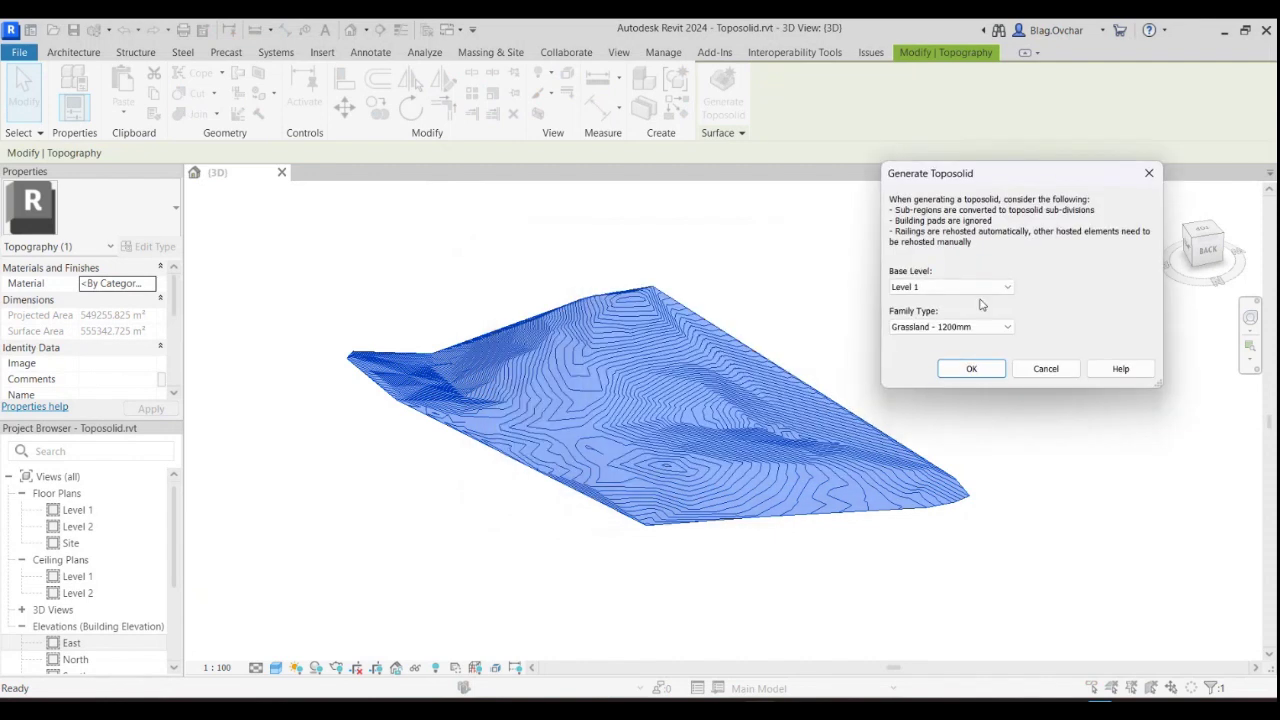
click(966, 326)
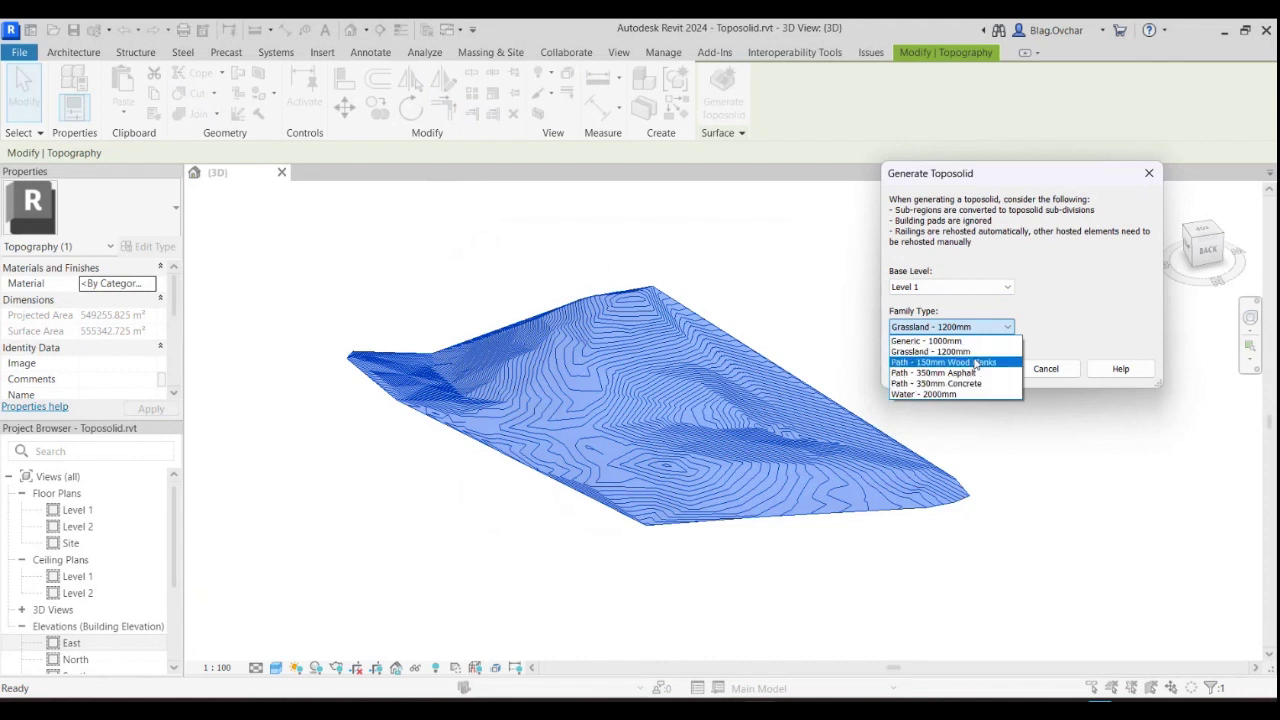
click(975, 354)
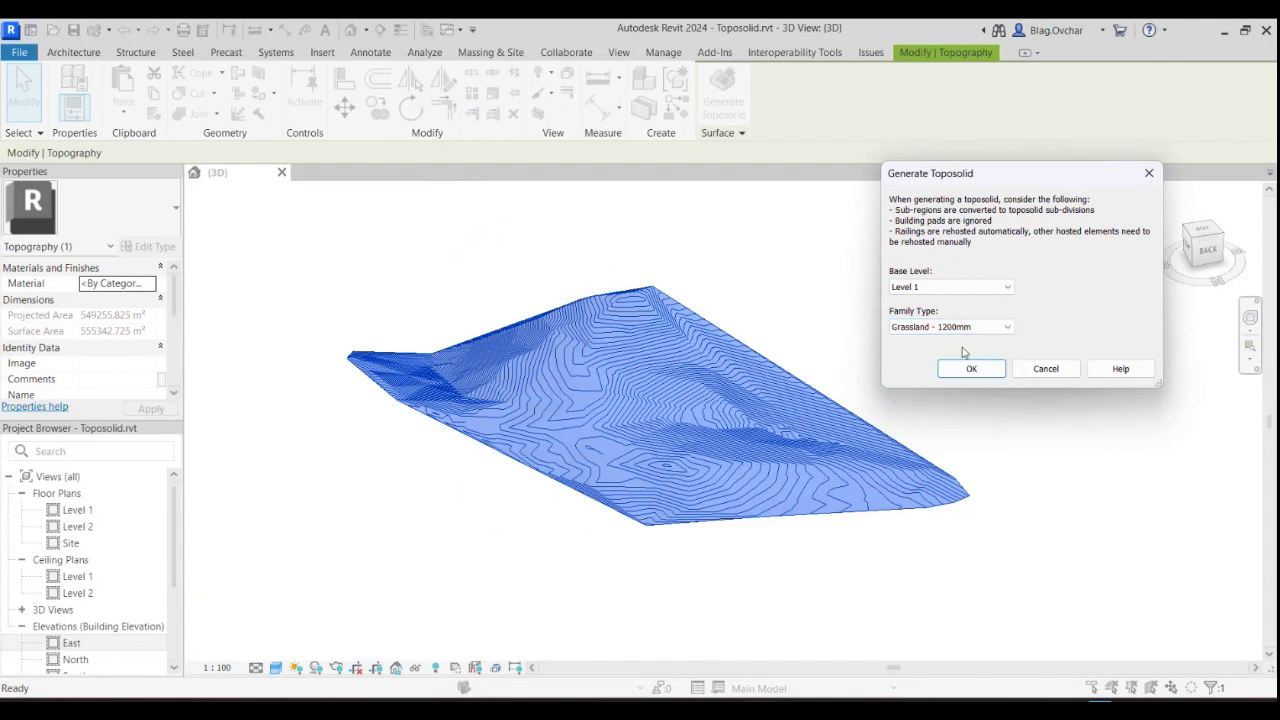
click(972, 370)
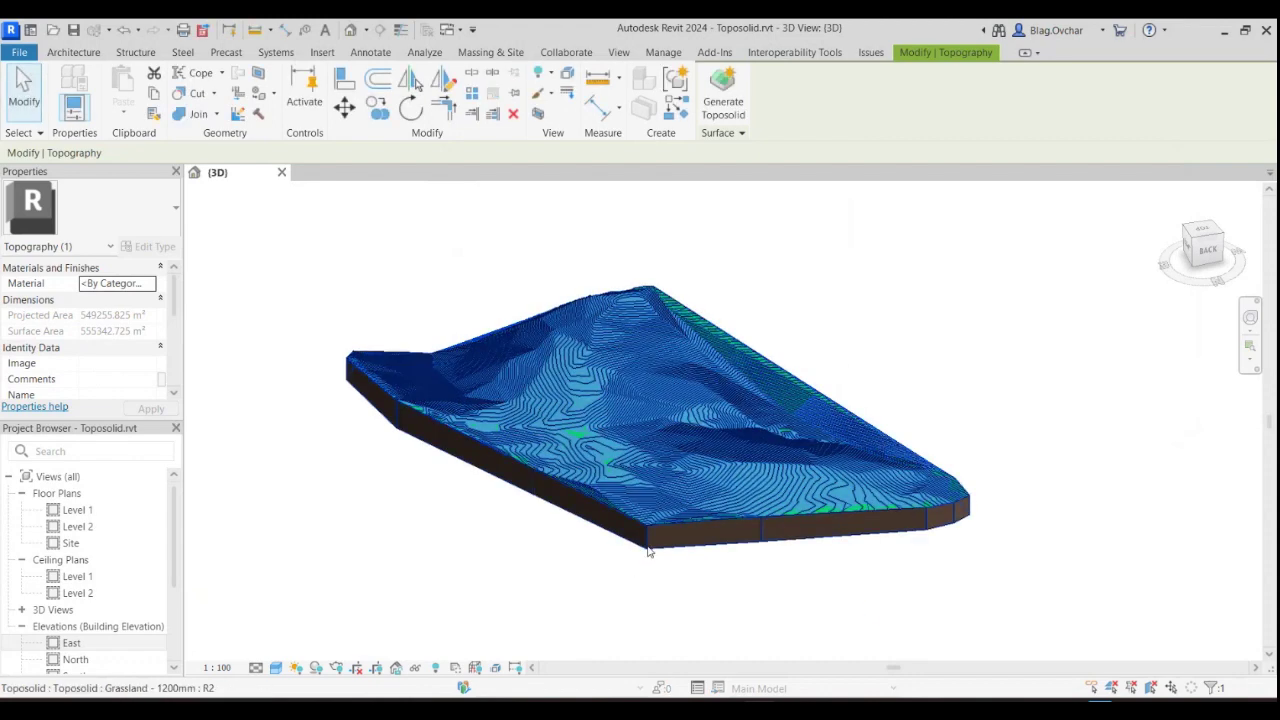
Compare the generated toposolid with the topography surface, then select the toposolid and orbit around it
click(648, 549)
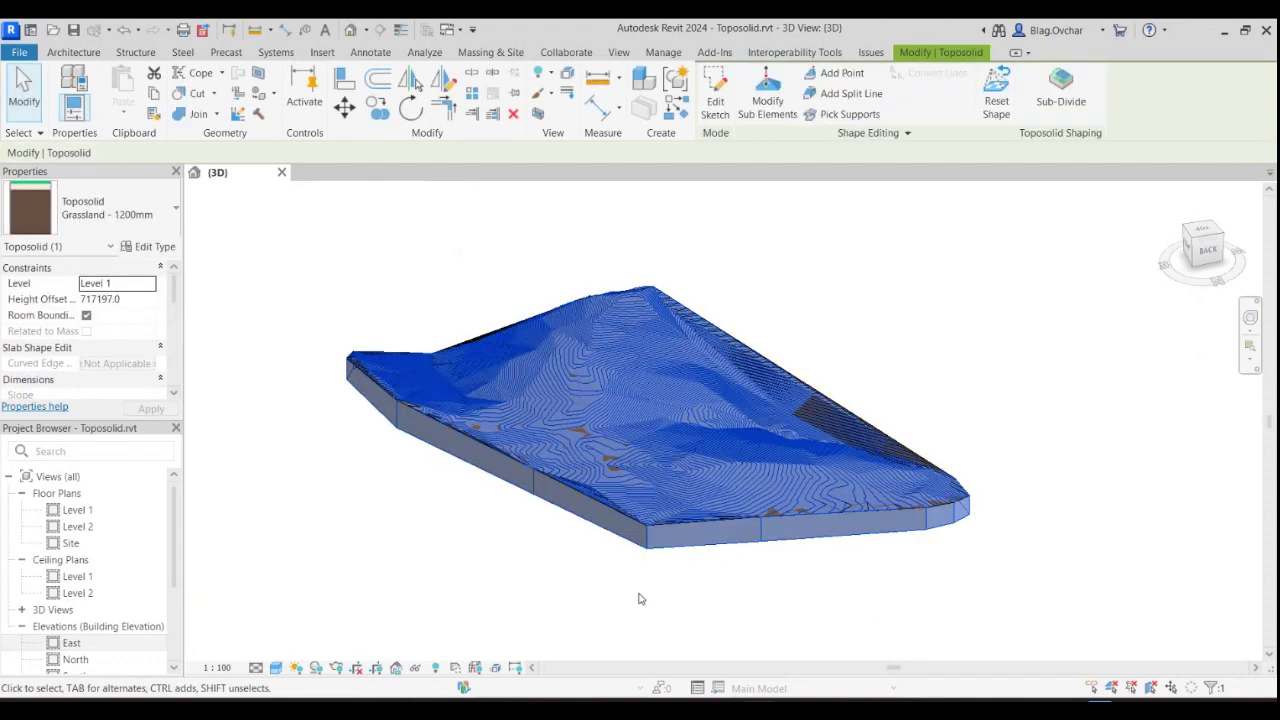
click(640, 598)
click(855, 422)
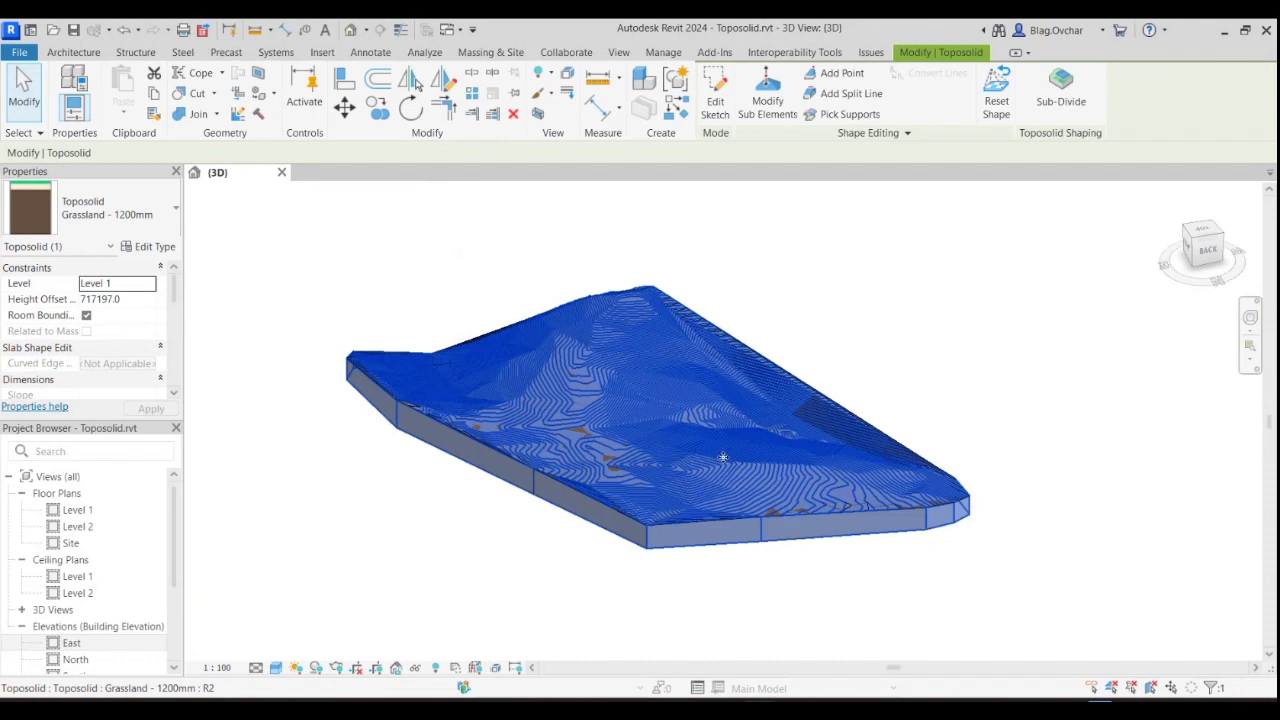
key(Escape)
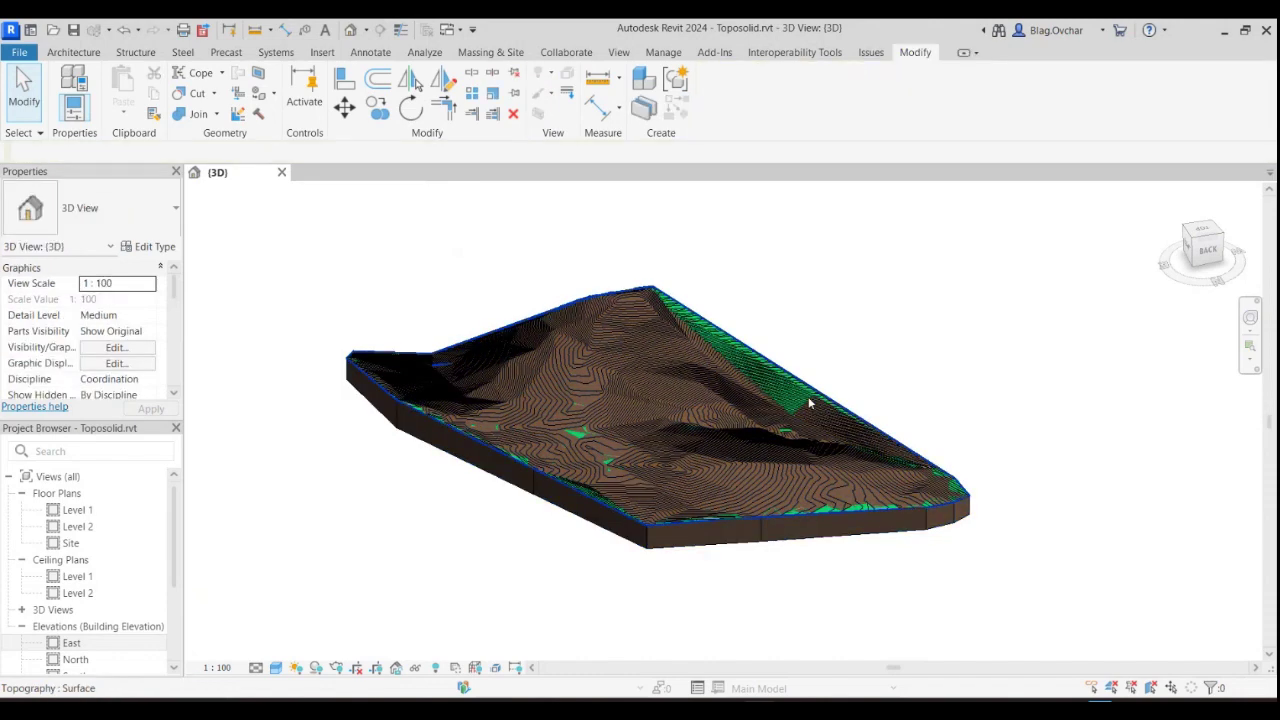
click(810, 403)
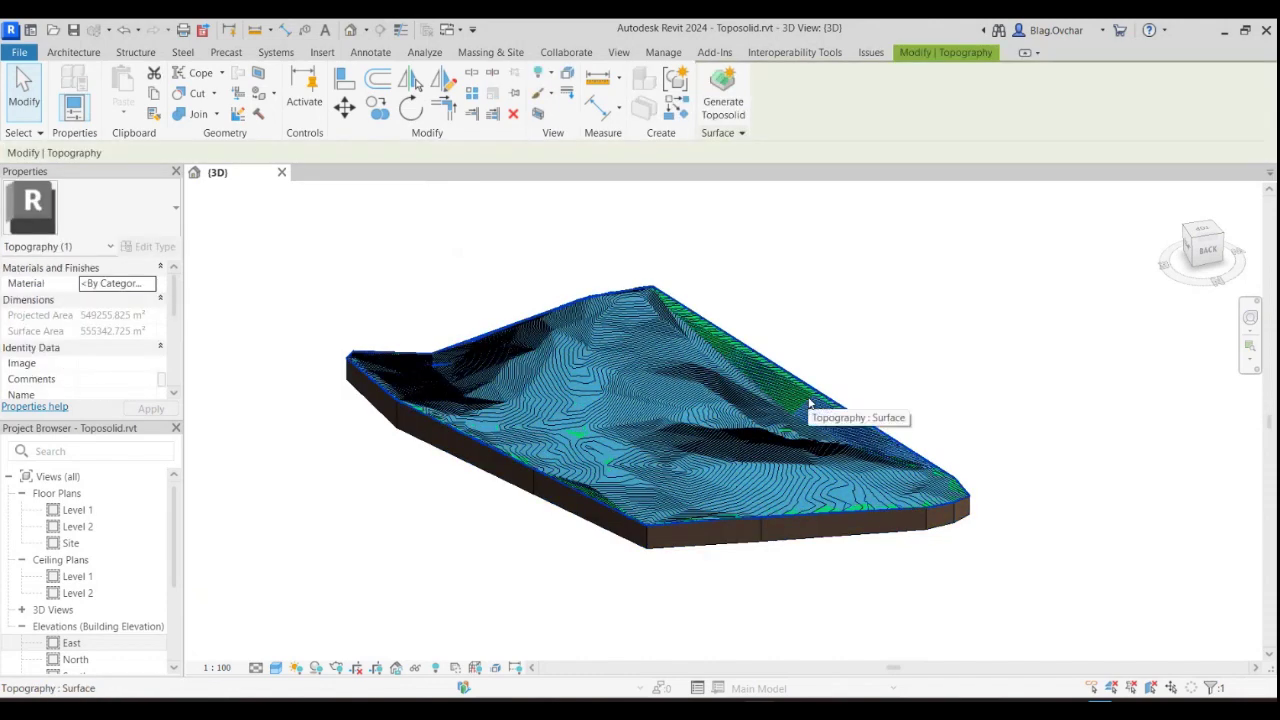
key(Escape)
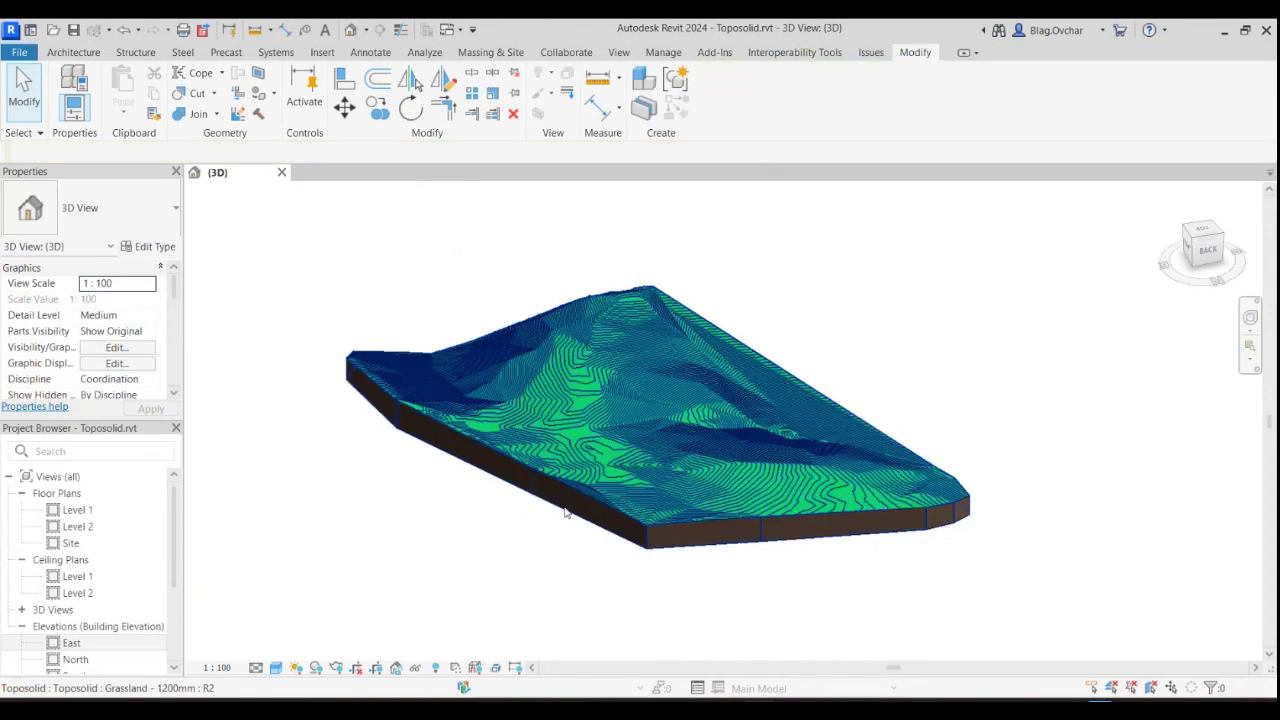
click(610, 484)
scroll(610, 484, up, 3)
mouse_move(610, 484)
shift+middle_down()
mouse_move(560, 490)
mouse_move(655, 524)
mouse_move(609, 434)
mouse_move(614, 400)
mouse_move(604, 517)
shift+middle_up()
scroll(621, 471, down, 5)
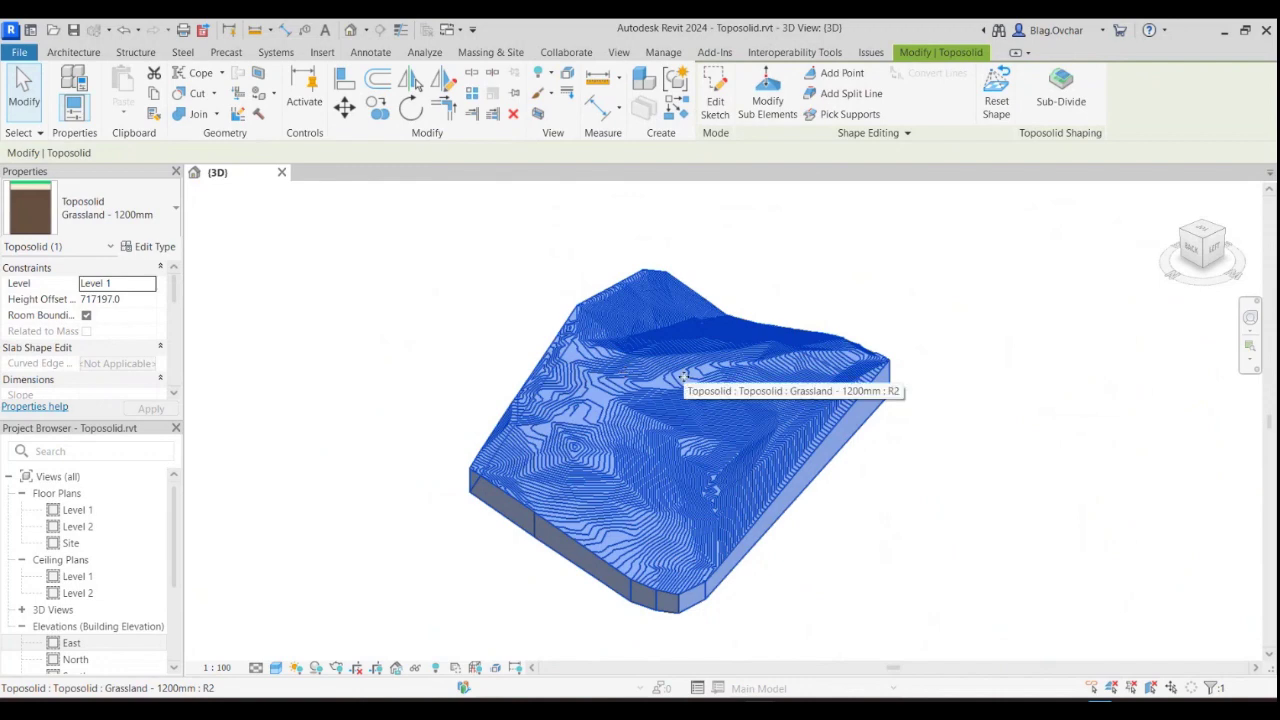
Raise an interior edge of the toposolid to a higher elevation
click(769, 121)
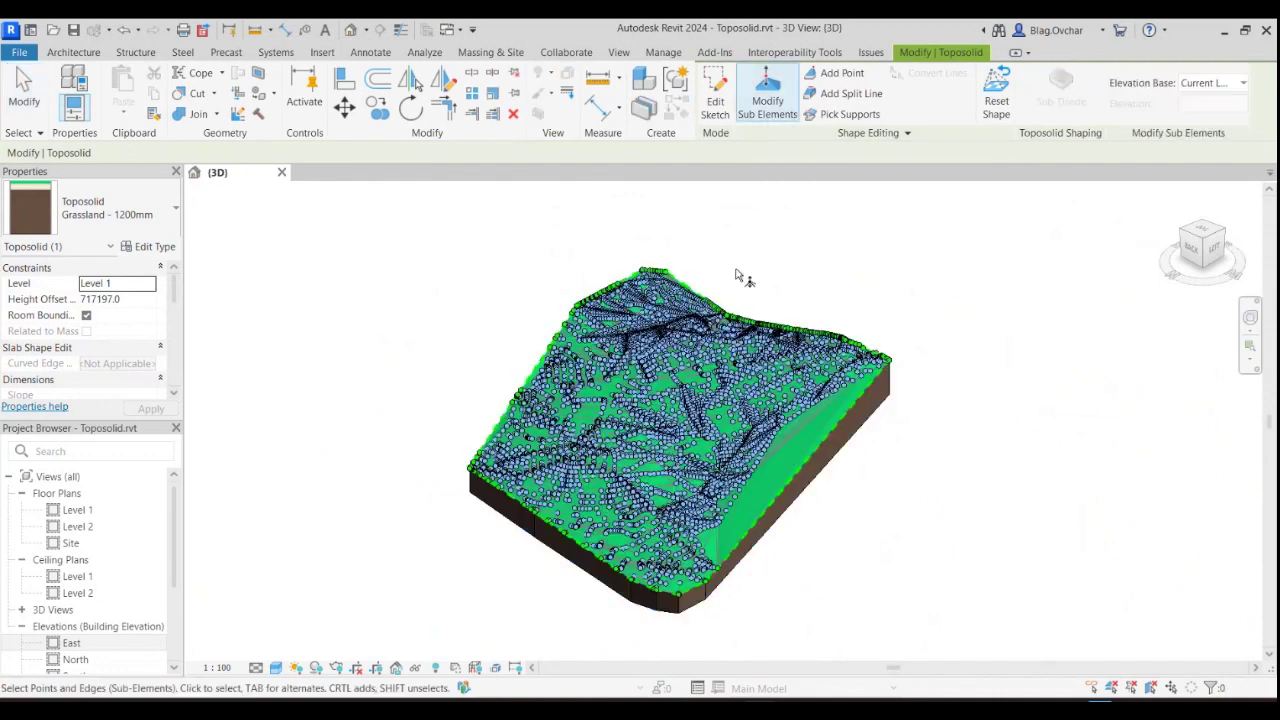
scroll(707, 390, up, 2)
scroll(710, 400, up, 3)
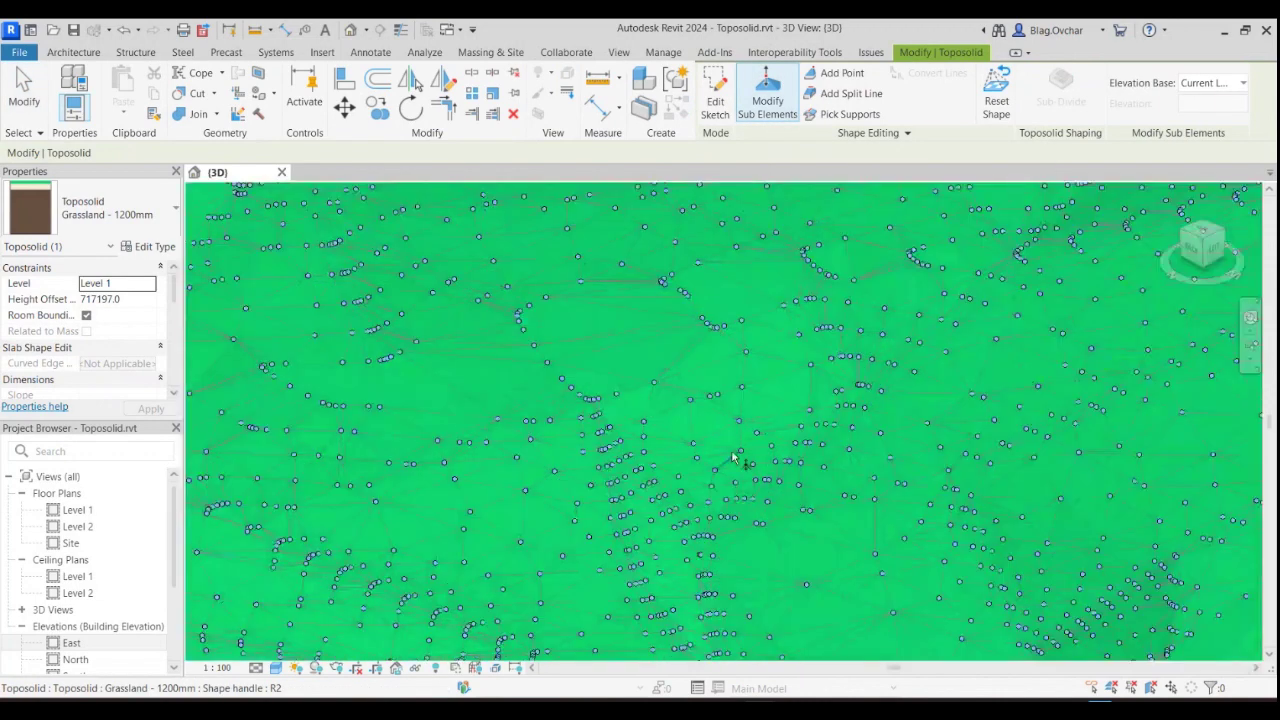
scroll(720, 450, up, 2)
scroll(795, 428, up, 2)
scroll(800, 450, up, 2)
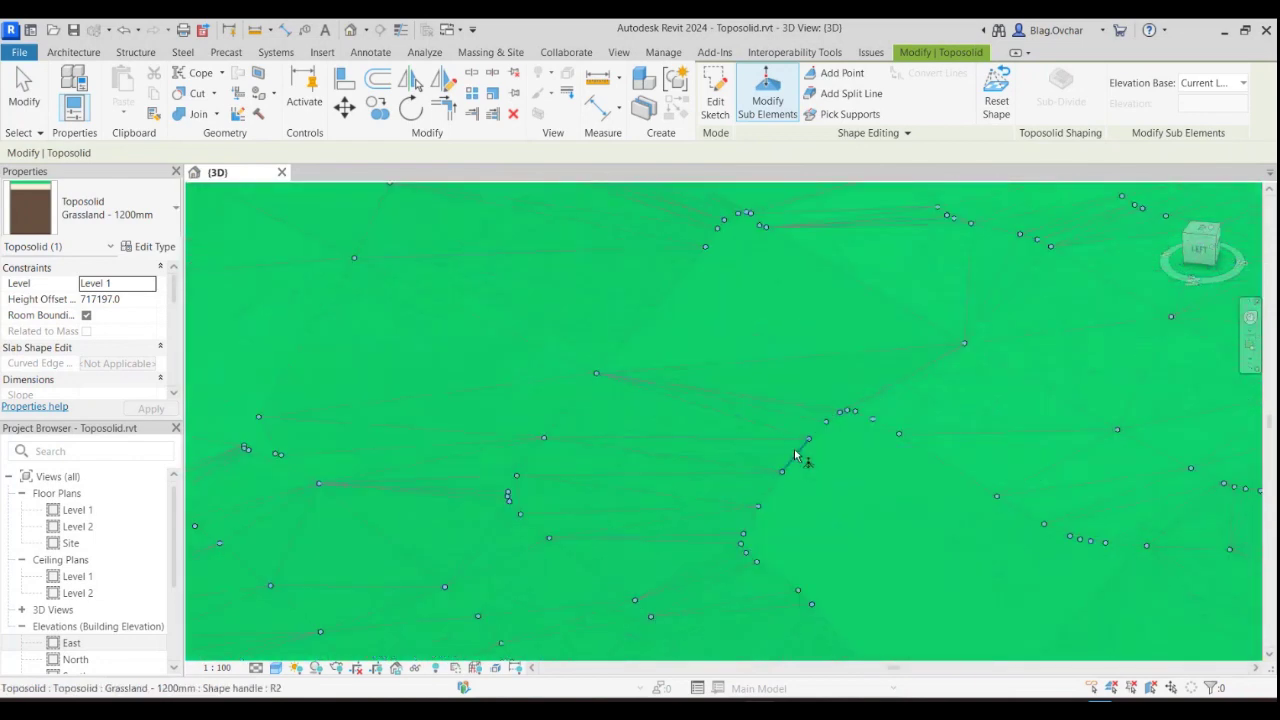
click(680, 438)
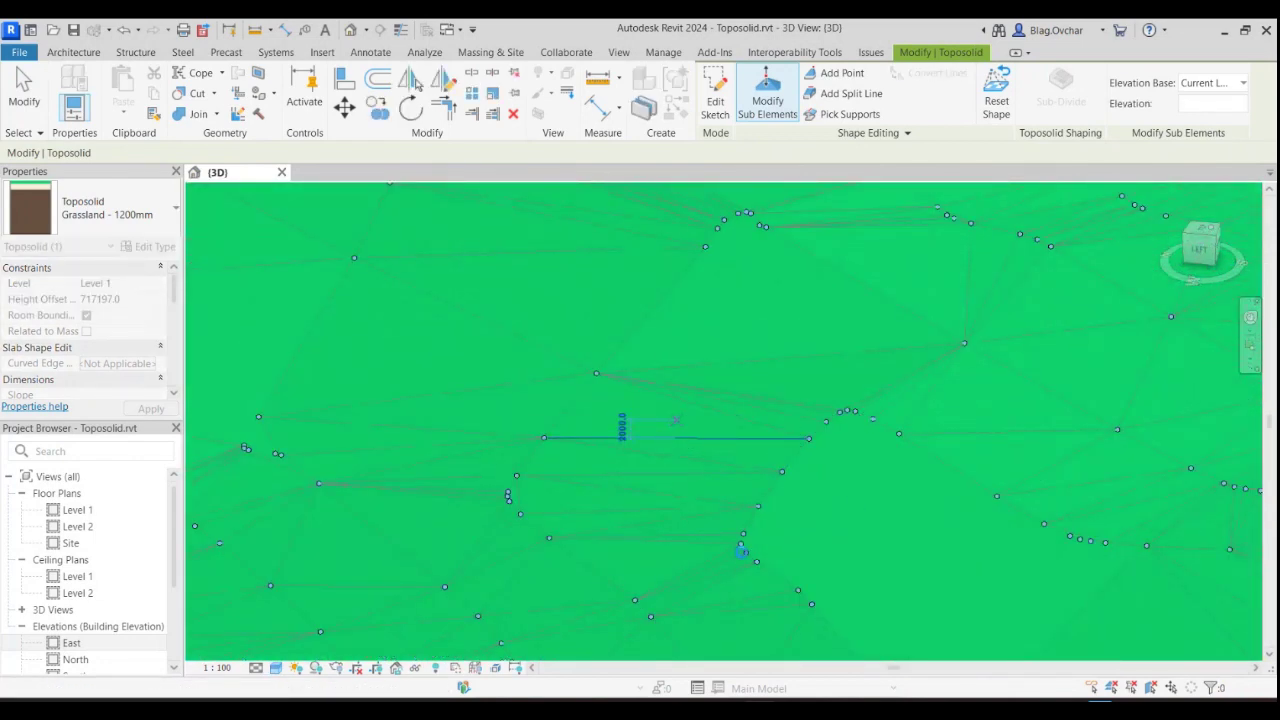
key(Return)
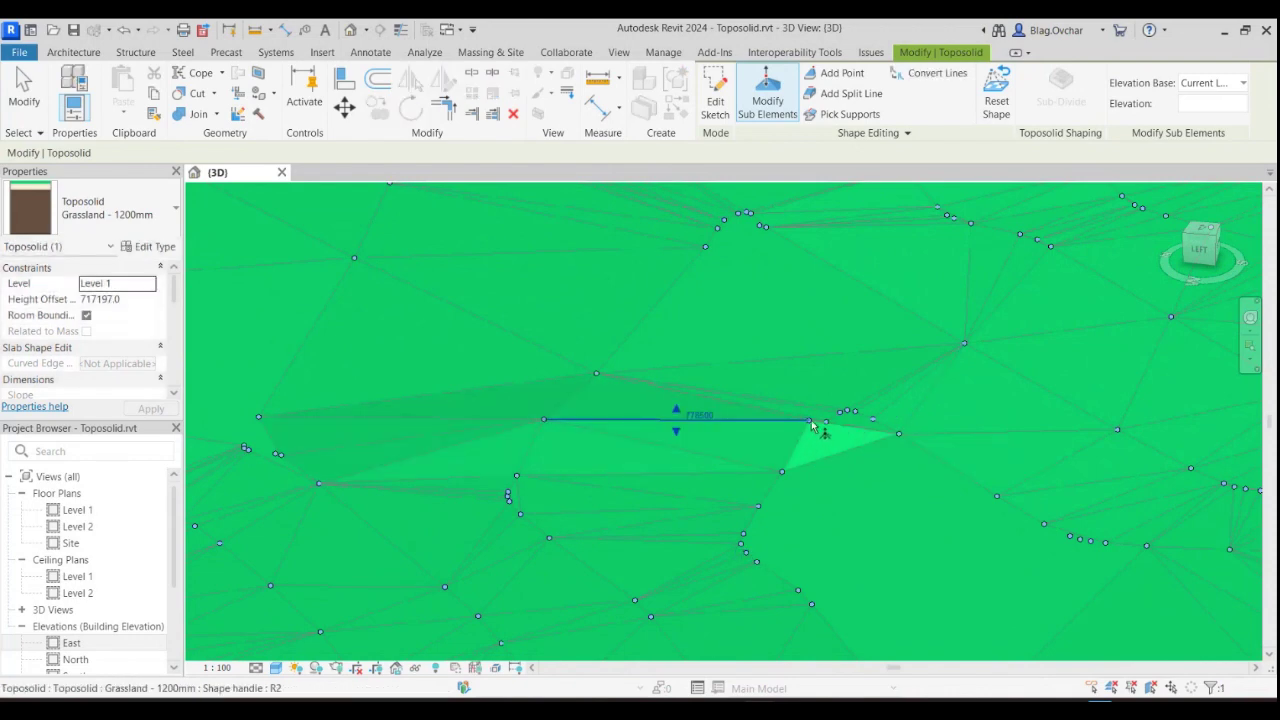
key(Escape)
key(Escape)
Drag a neighbouring surface point to elevation 778000, forming a small bump
click(815, 440)
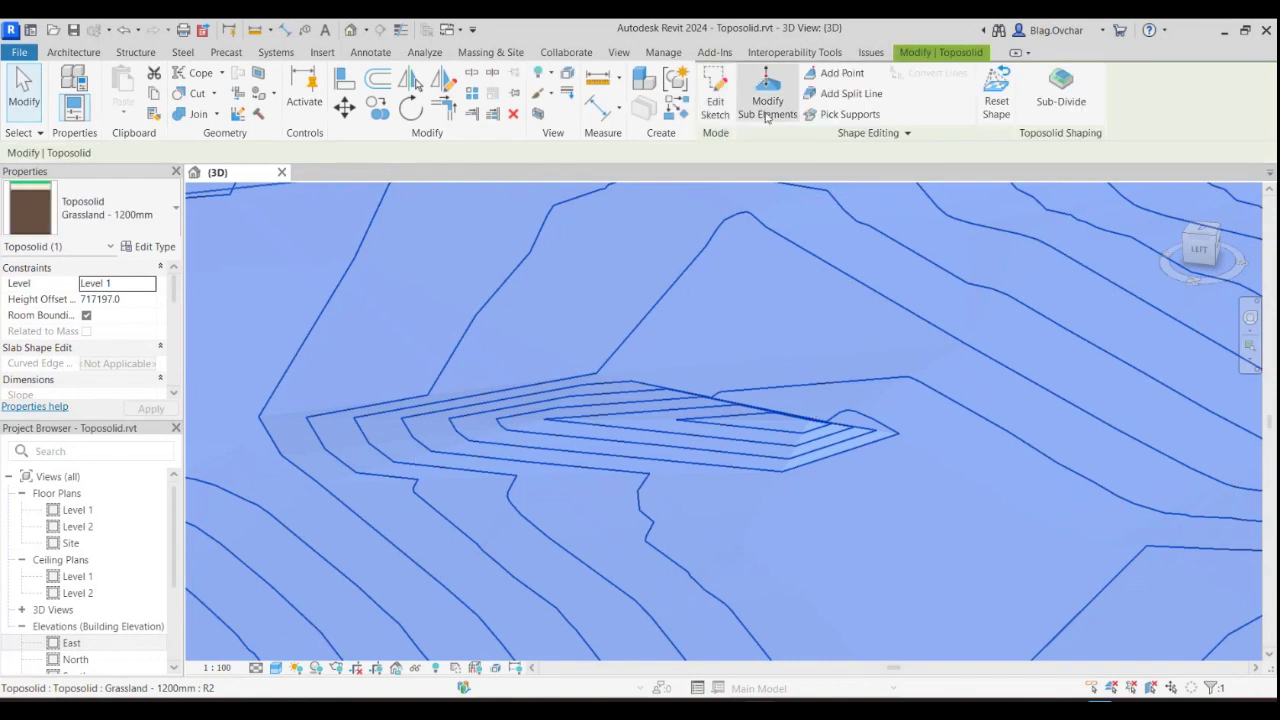
click(768, 100)
click(808, 419)
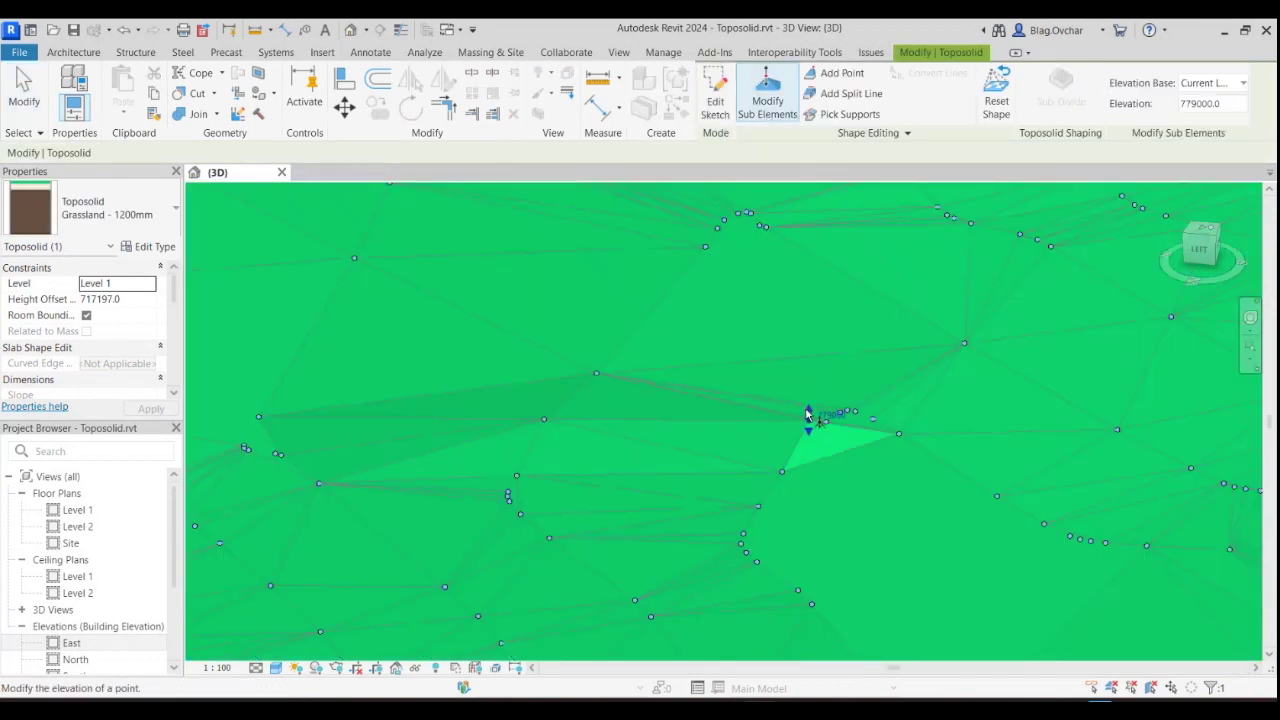
drag(808, 415, 808, 575)
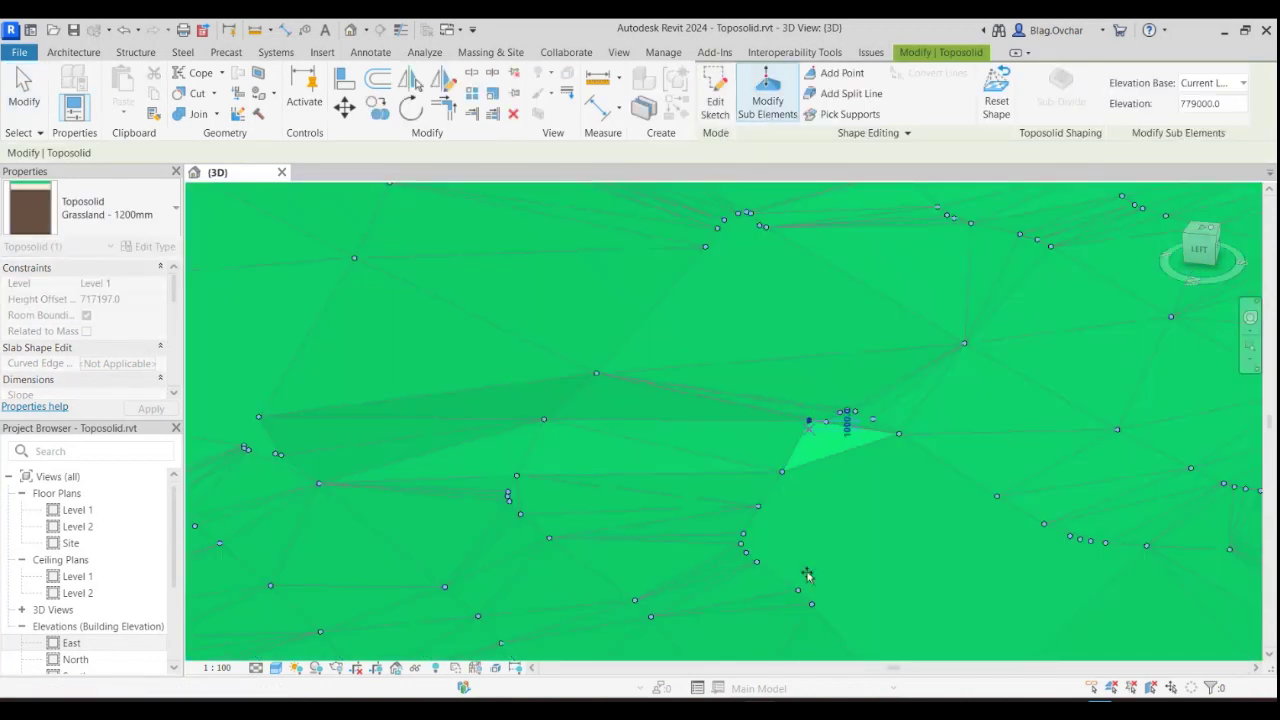
drag(808, 575, 831, 515)
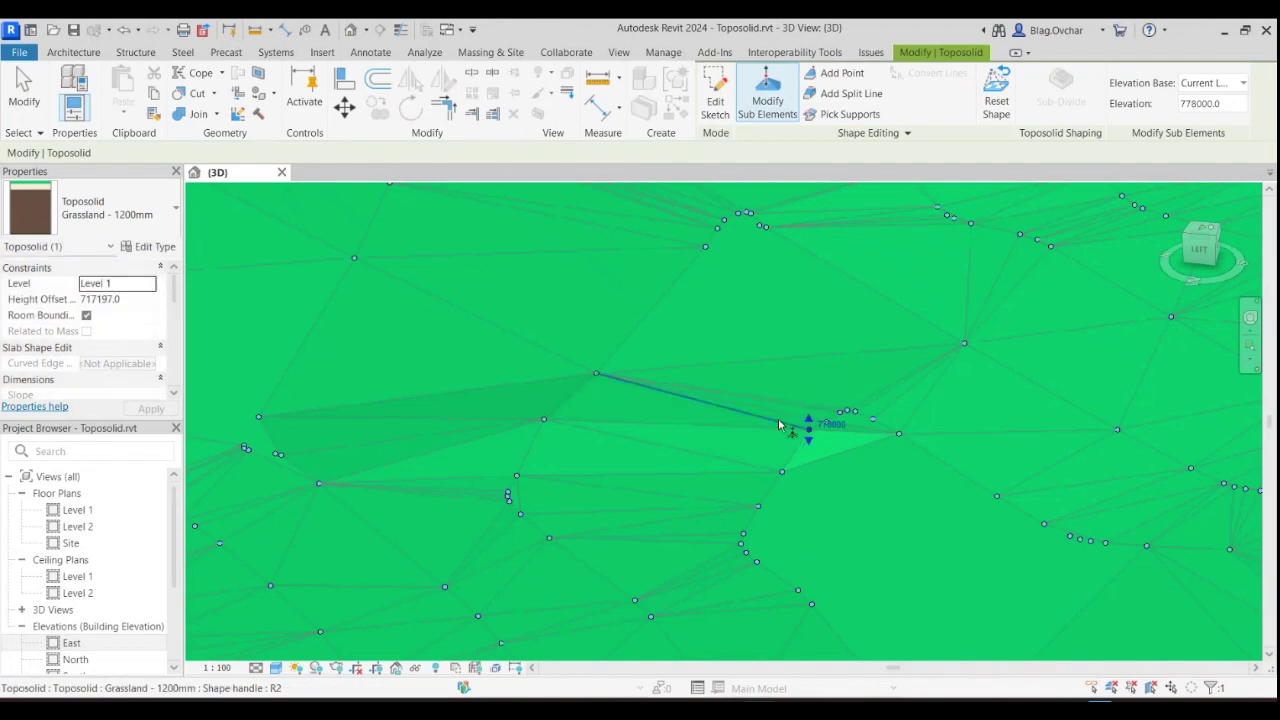
key(Escape)
key(Escape)
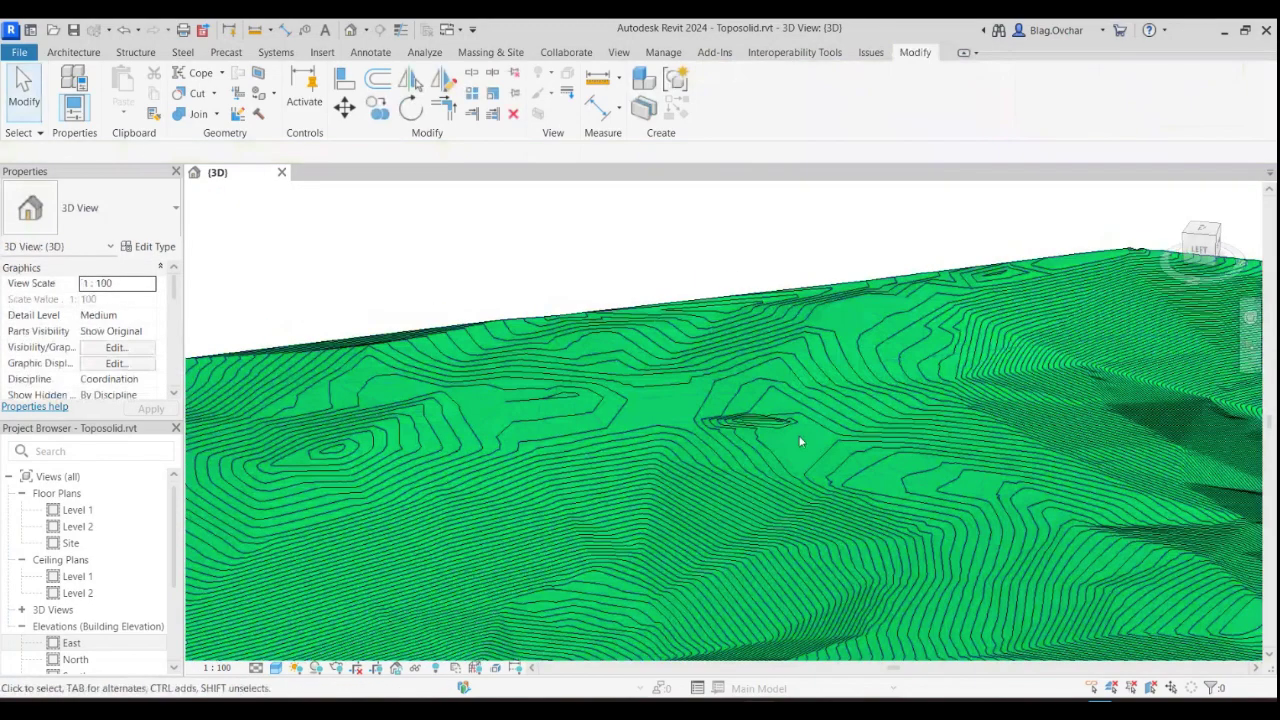
scroll(800, 441, down, 2)
Hide the Grassland toposolid in the 3D view
scroll(837, 461, down, 2)
mouse_move(783, 473)
shift+middle_down()
mouse_move(918, 428)
mouse_move(943, 377)
mouse_move(920, 414)
shift+middle_up()
scroll(606, 448, up, 3)
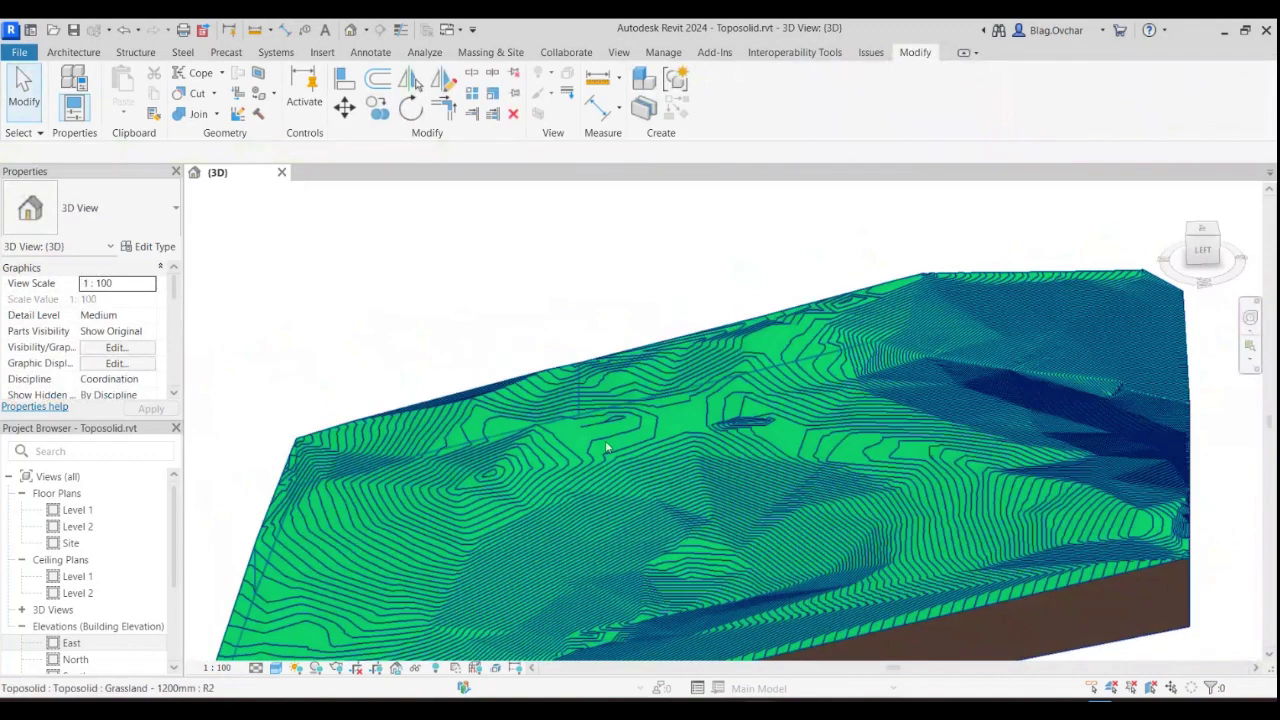
scroll(652, 405, down, 3)
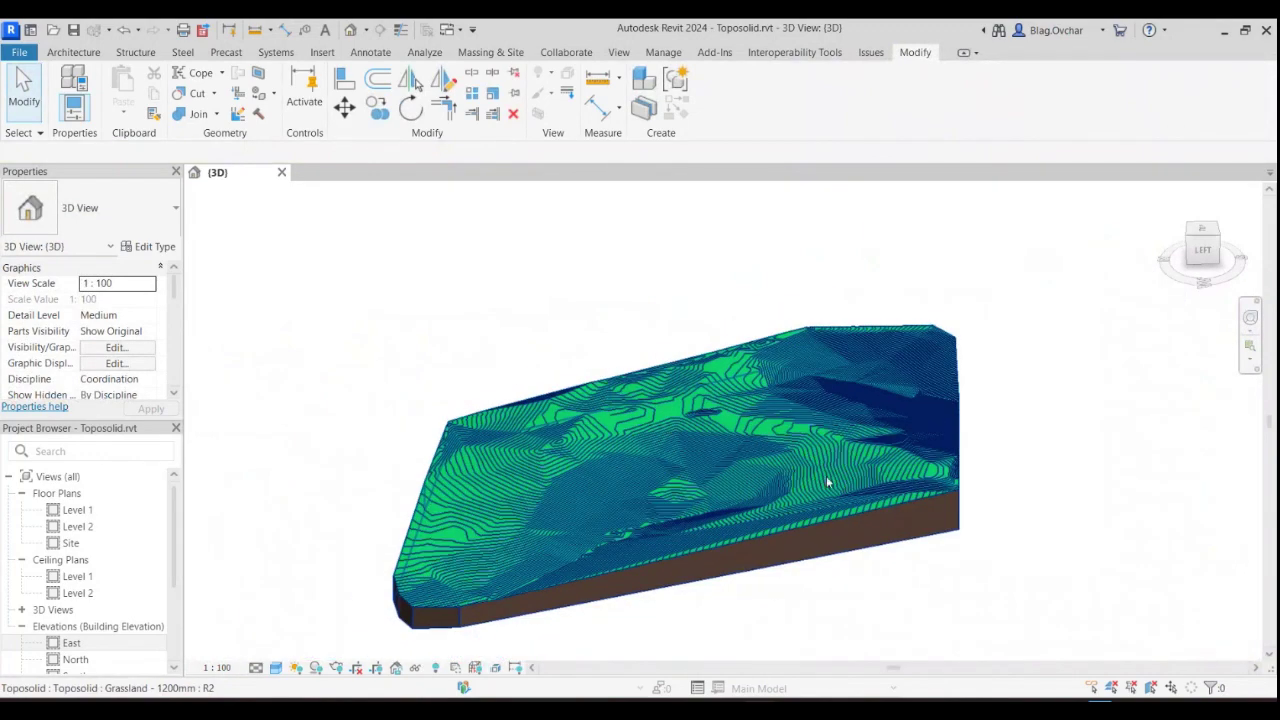
click(853, 486)
key(Delete)
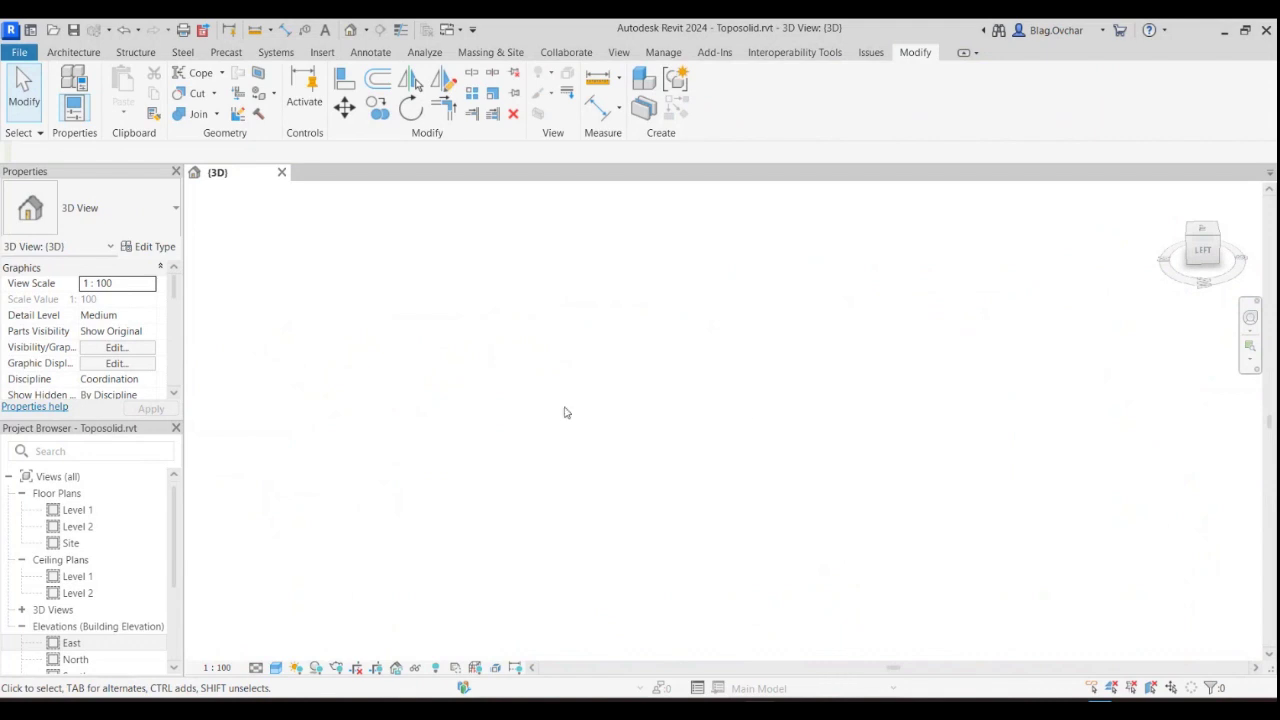
Unhide the Civil_3D.dwg import through Reveal Hidden Elements and view its contours isometrically
click(435, 667)
click(742, 427)
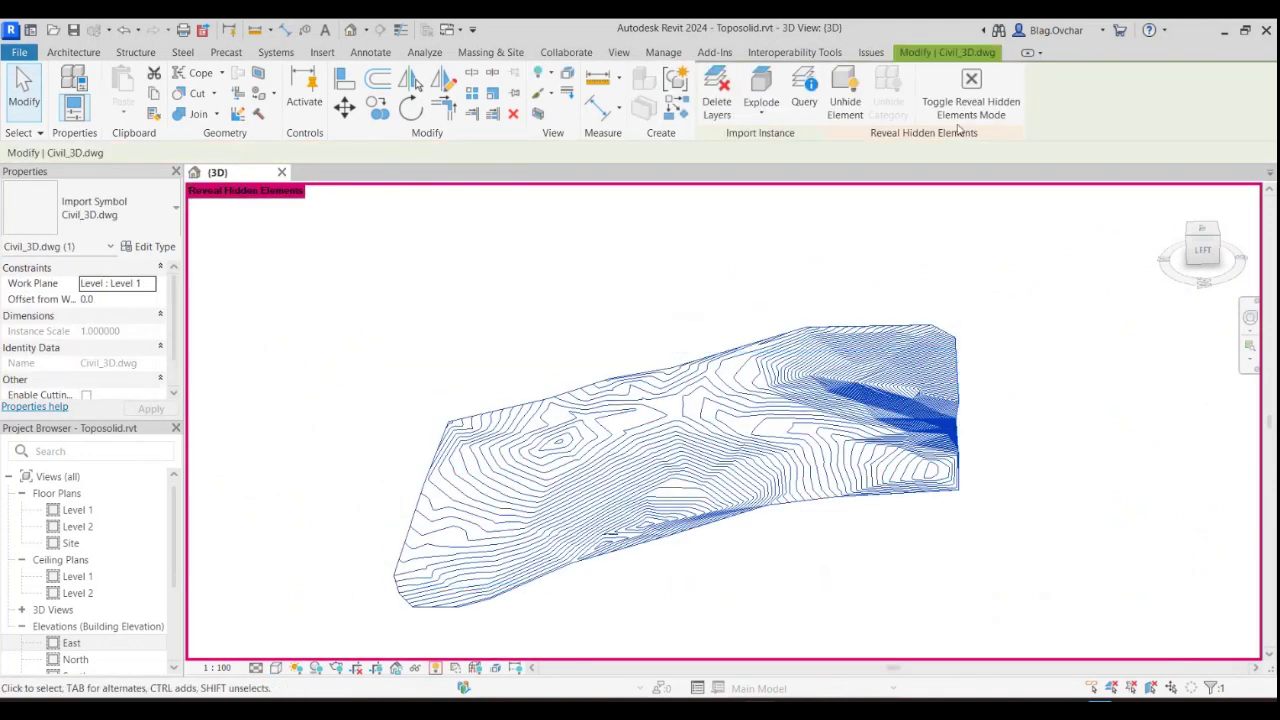
click(845, 92)
click(986, 101)
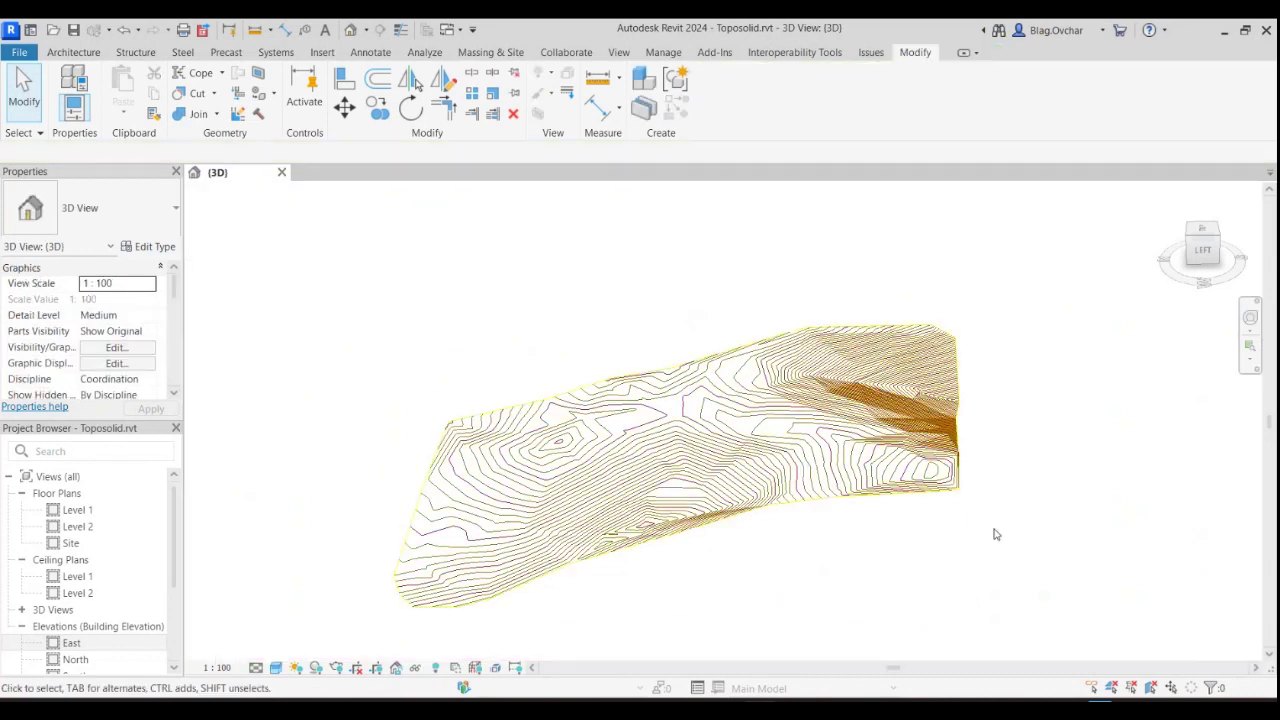
click(957, 490)
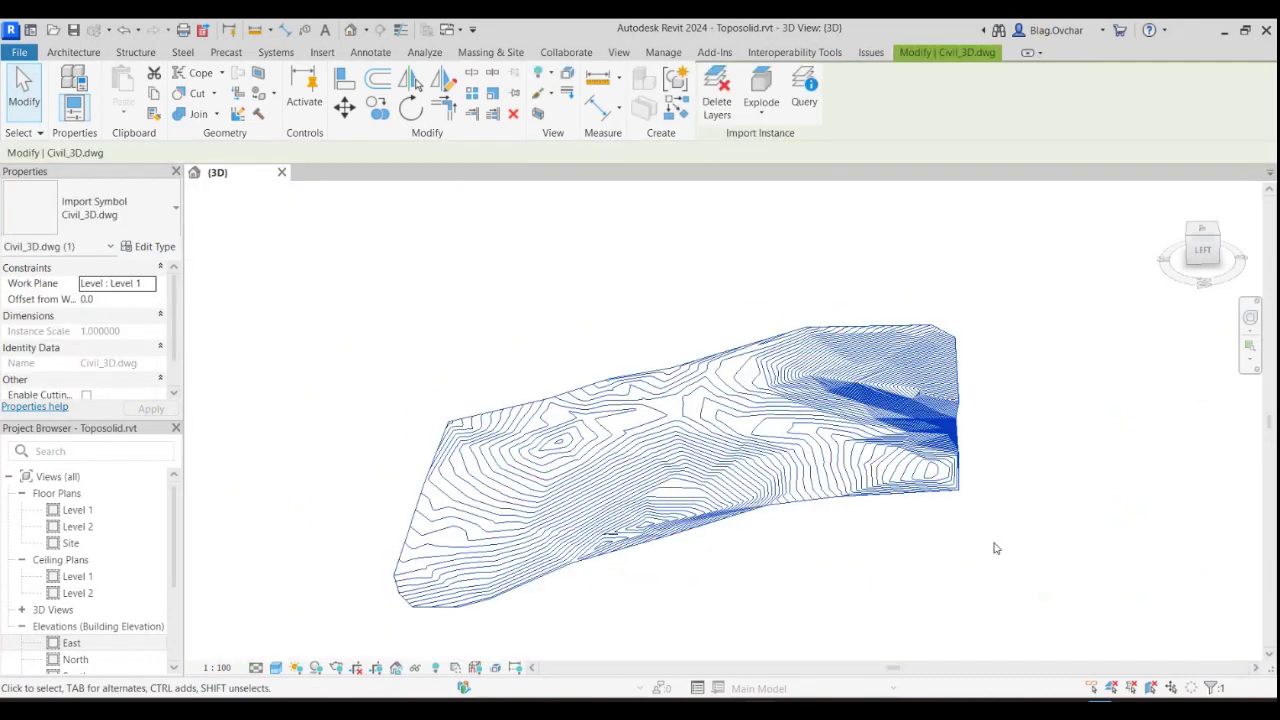
shift+middle_drag(675, 485, 783, 466)
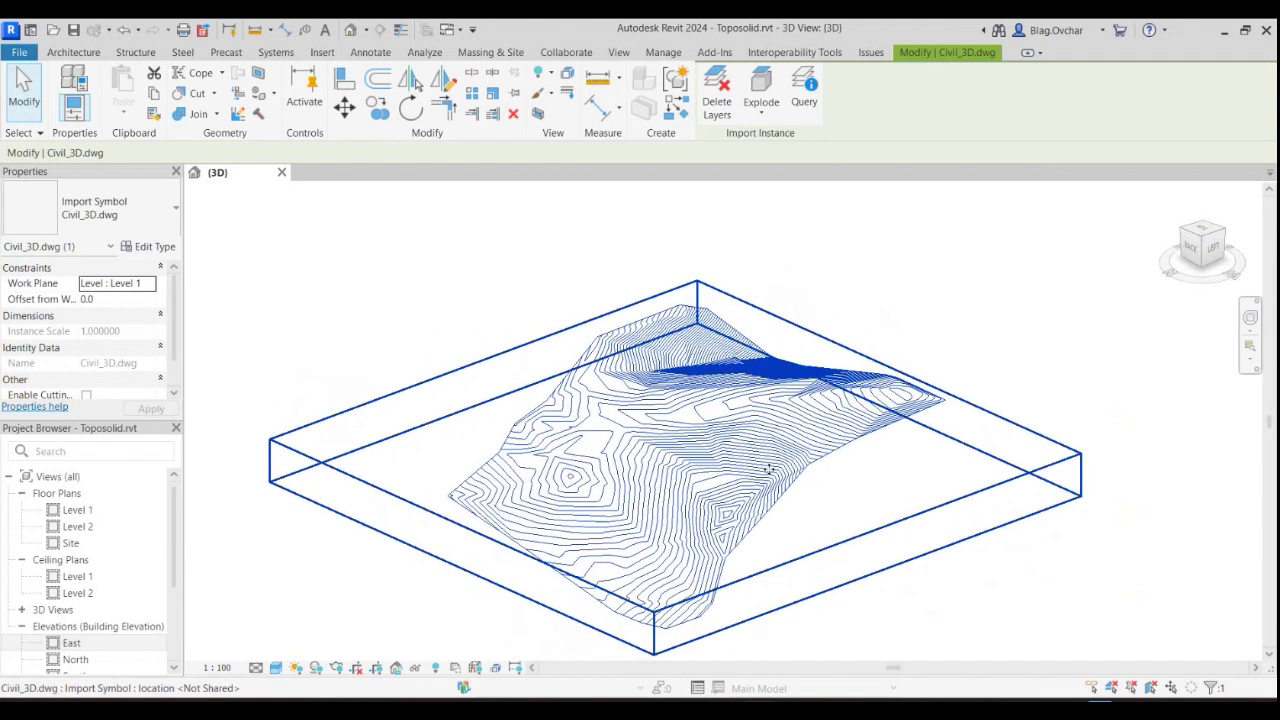
click(540, 279)
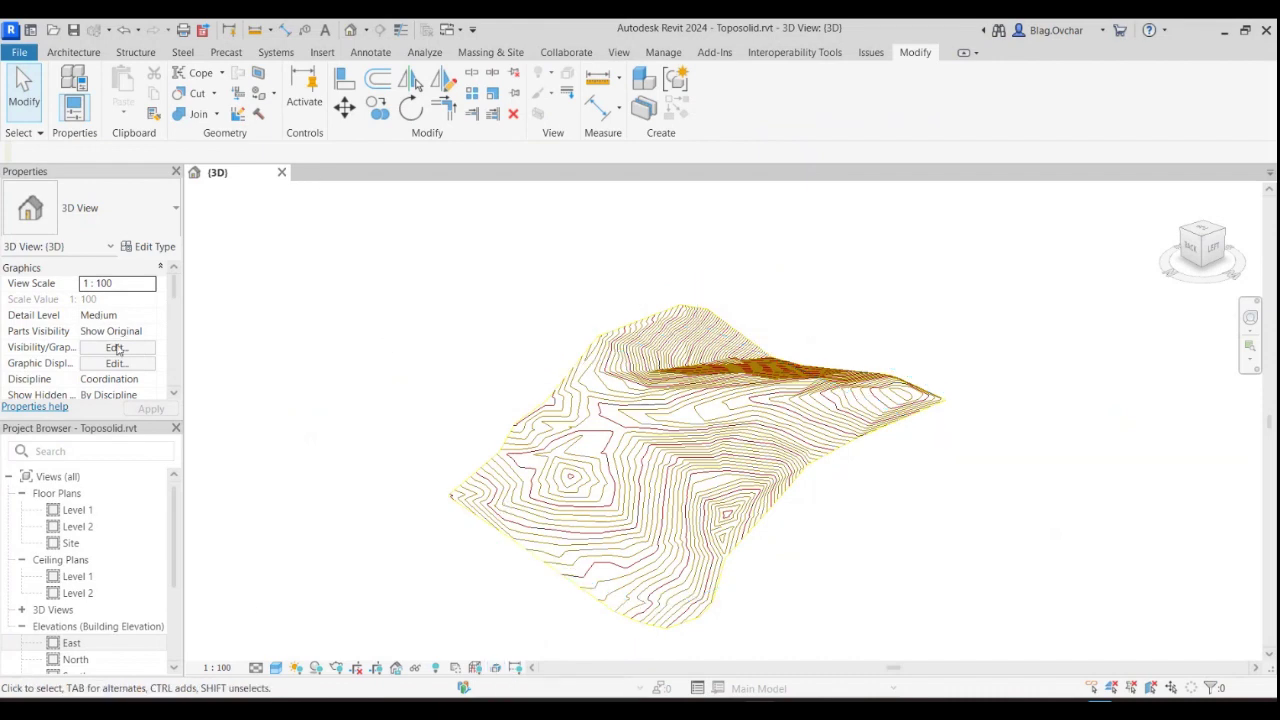
click(117, 348)
click(666, 148)
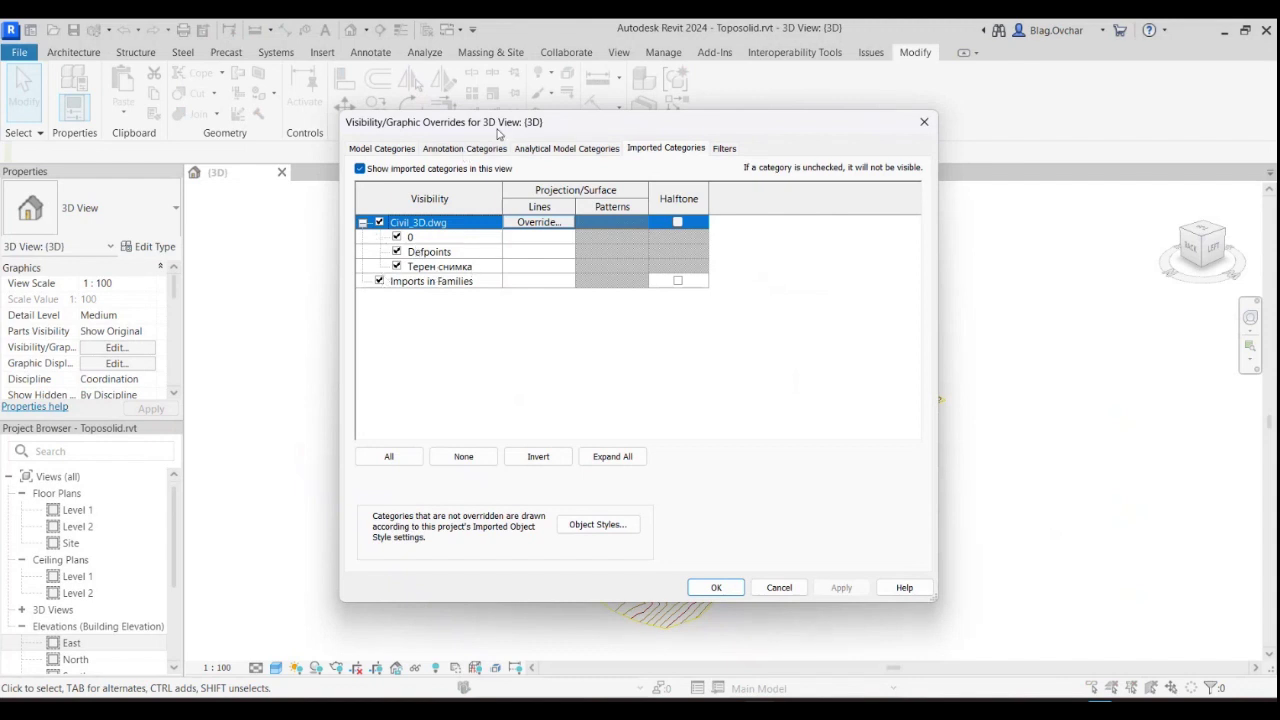
drag(500, 135, 191, 146)
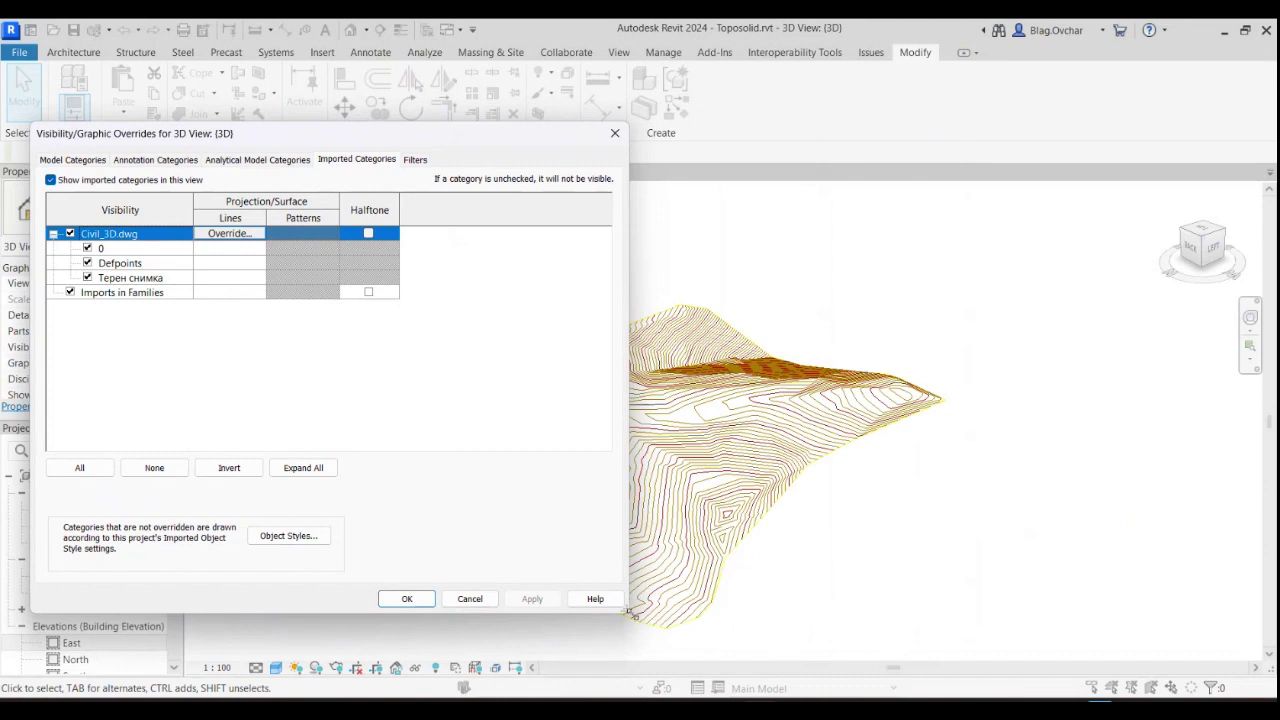
click(130, 279)
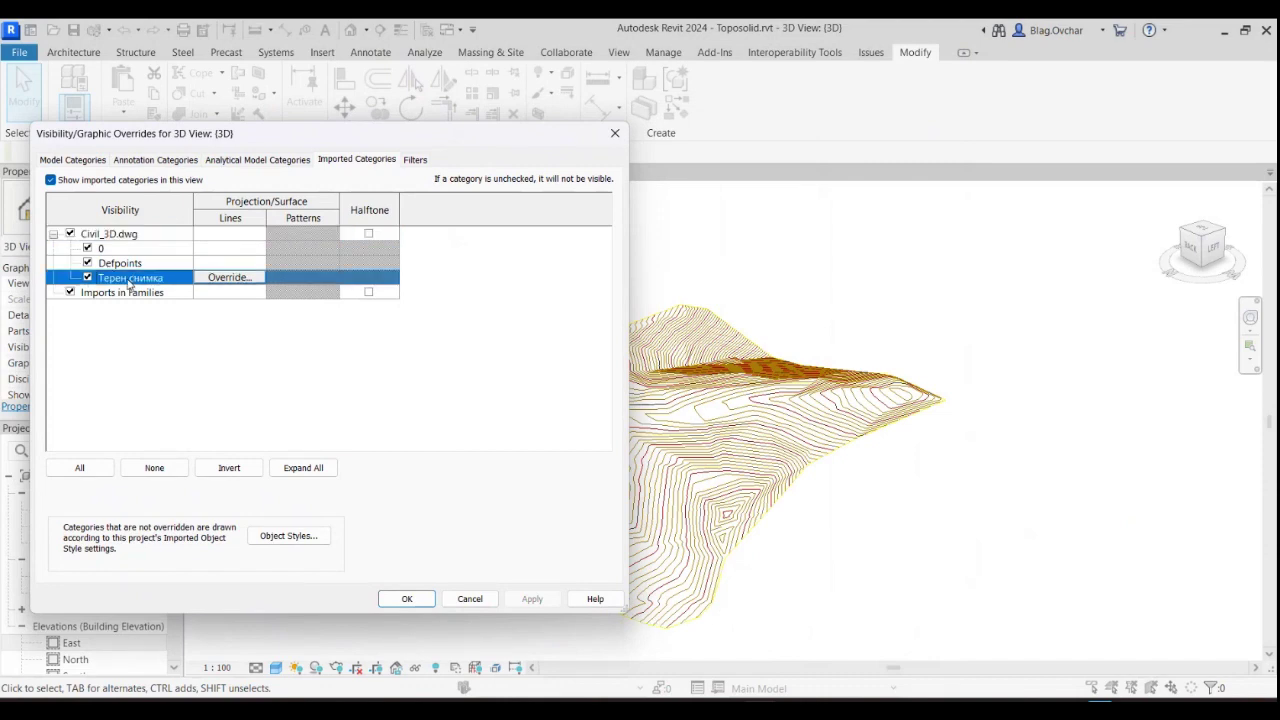
click(468, 598)
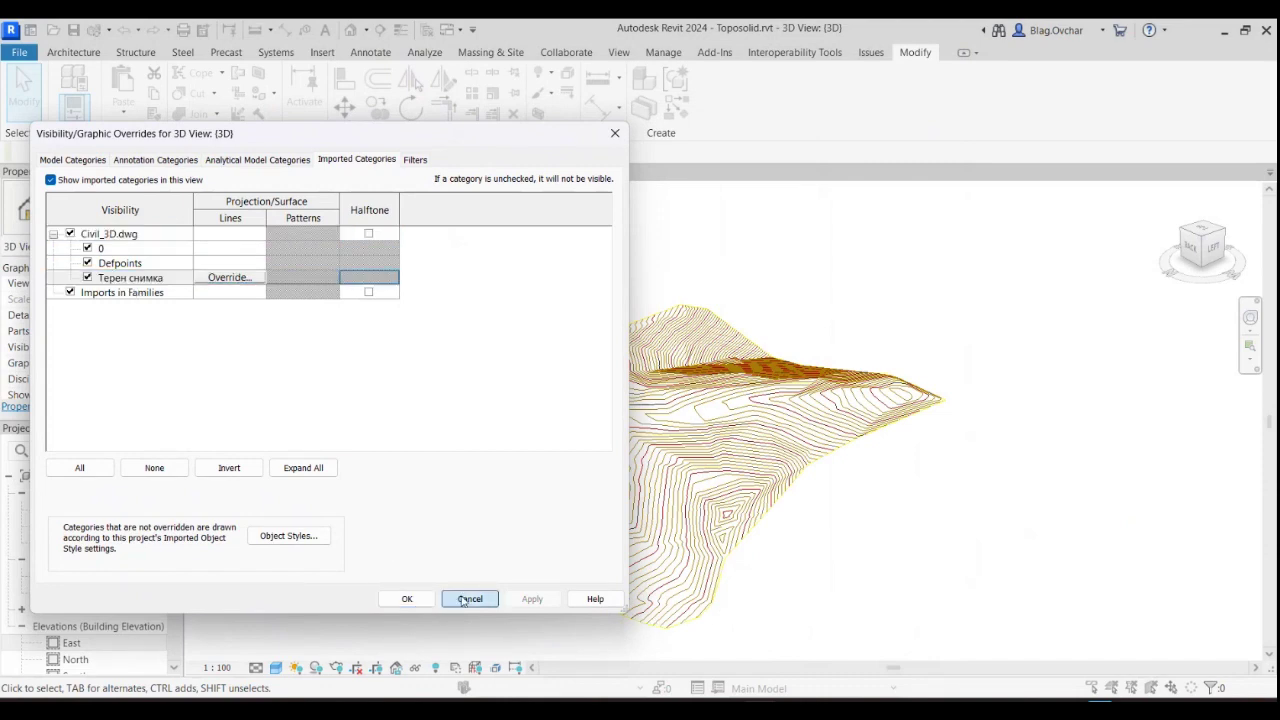
Query a Civil_3D.dwg contour line to confirm it sits on the Терен снимка layer
click(802, 478)
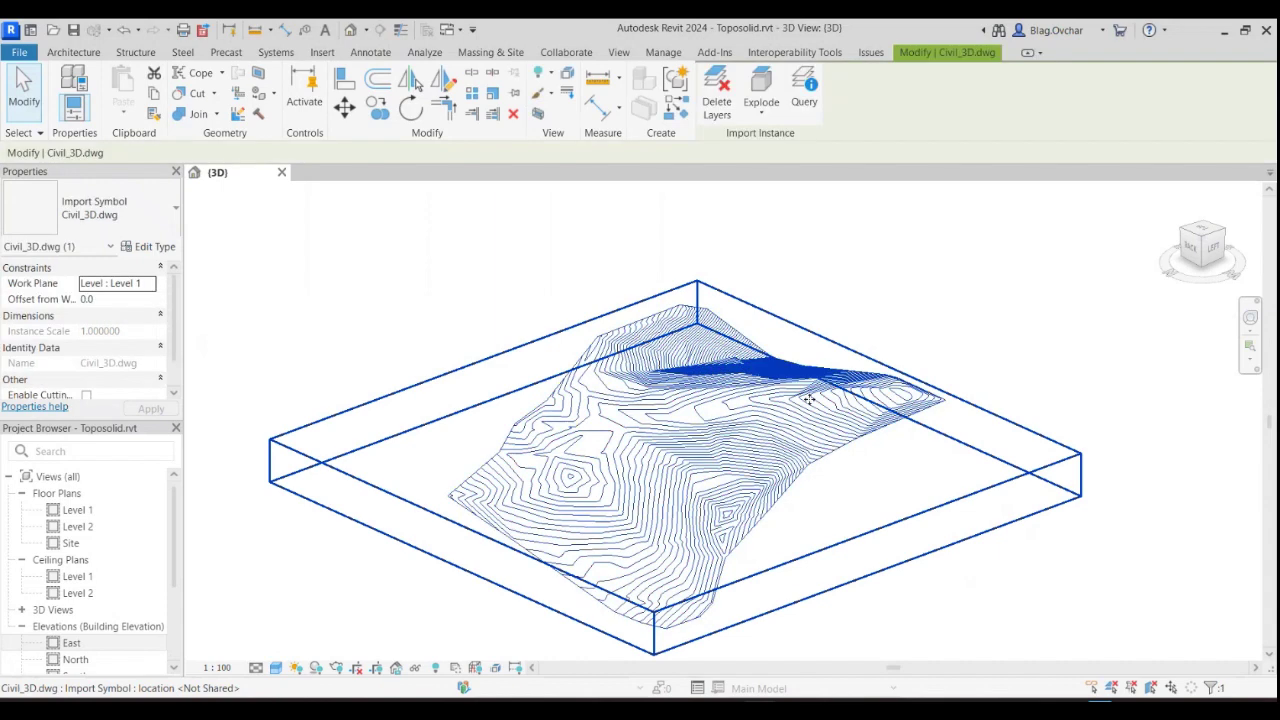
click(804, 90)
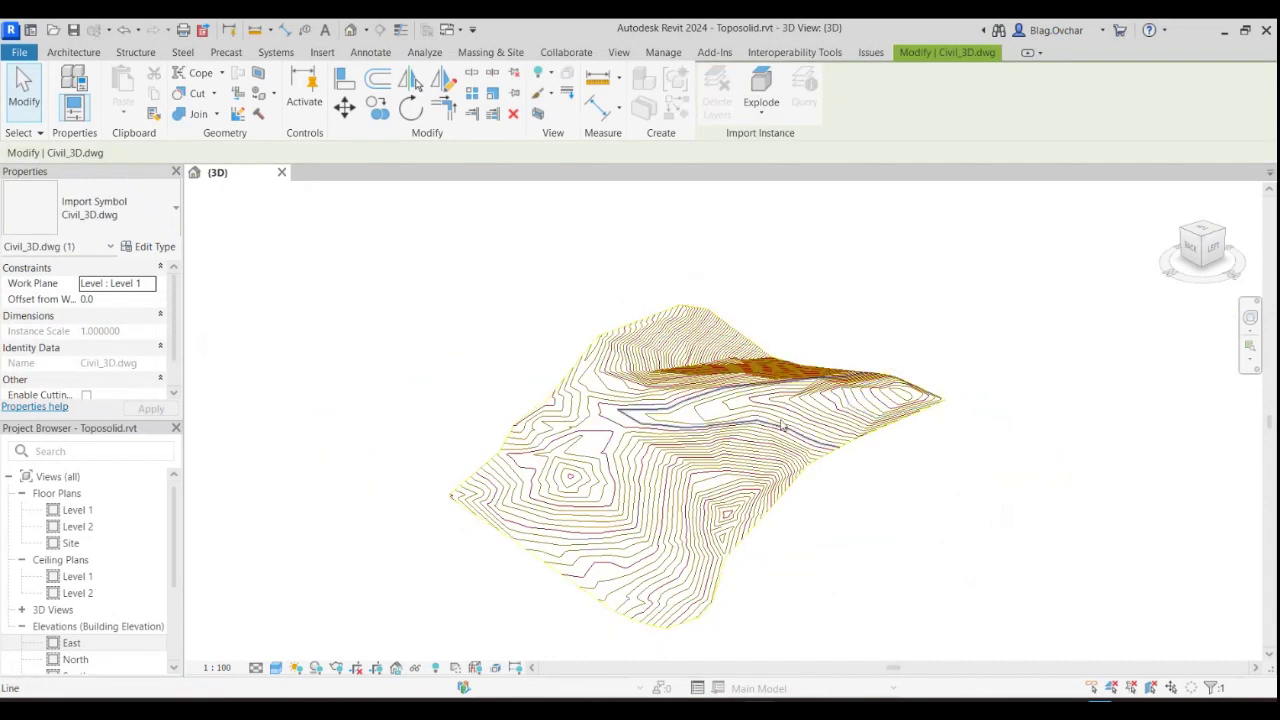
scroll(783, 425, up, 3)
scroll(790, 440, up, 2)
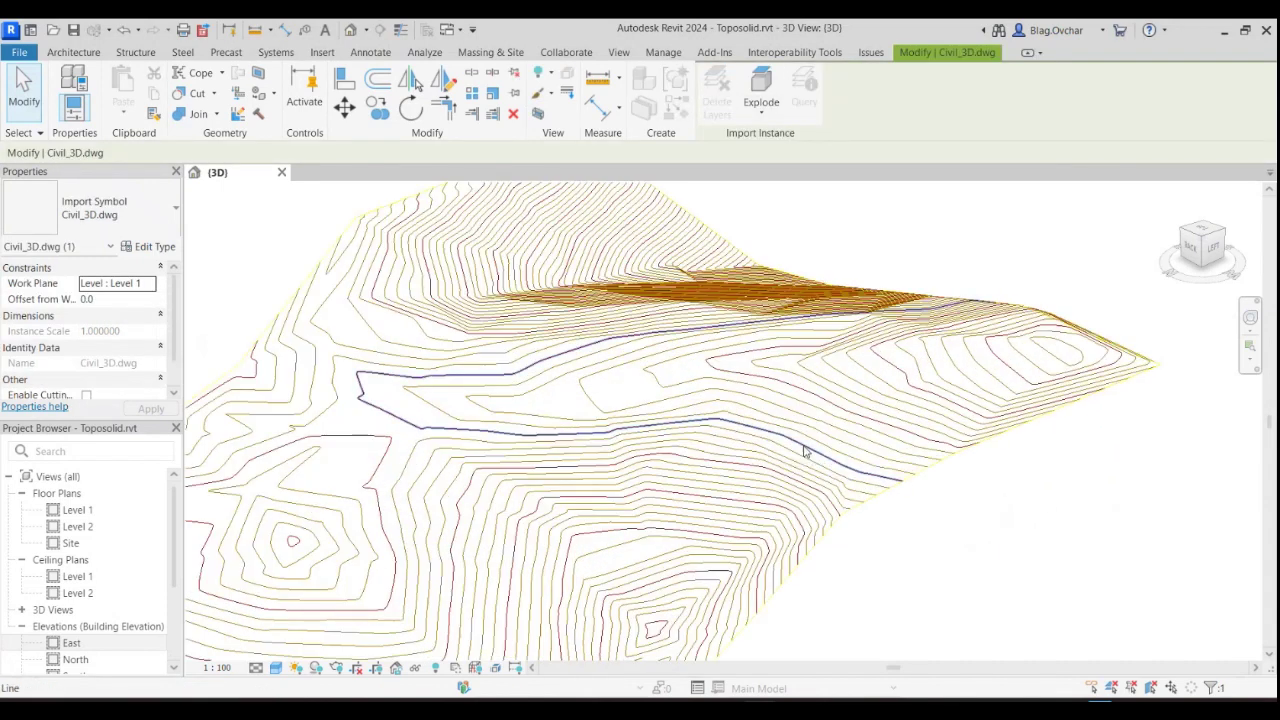
click(804, 452)
drag(752, 281, 1039, 212)
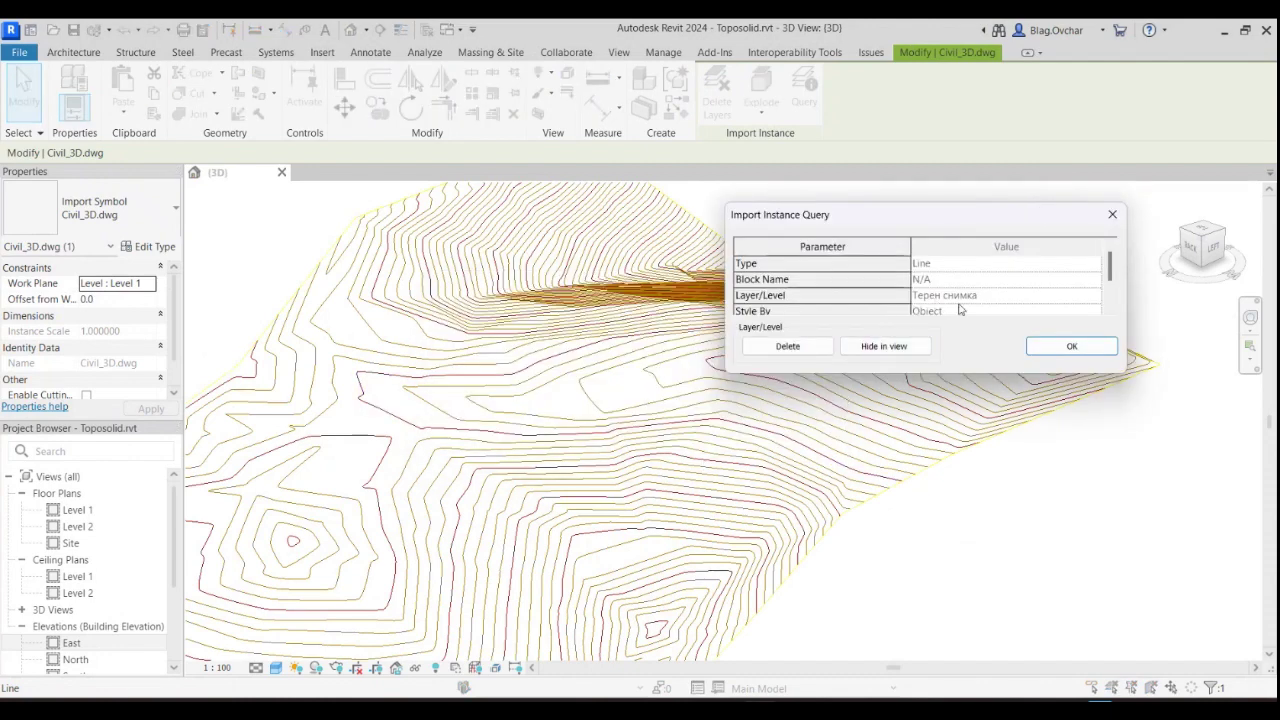
click(1112, 214)
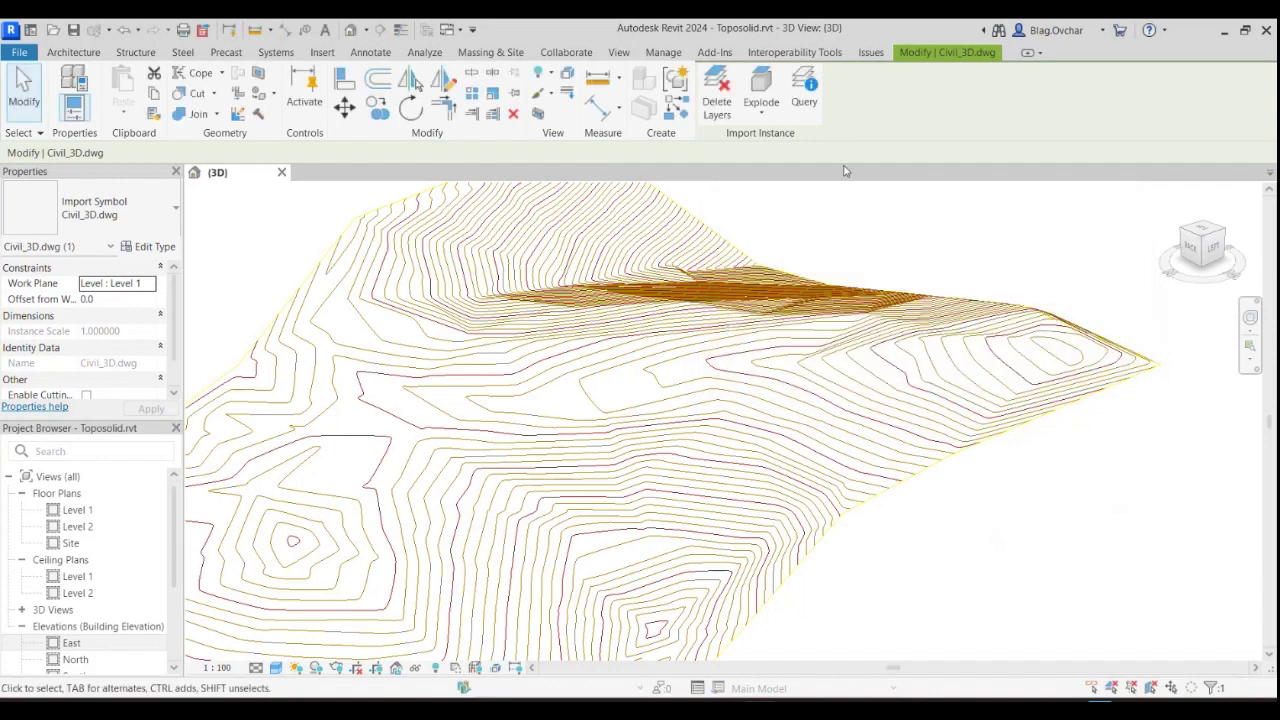
Query a second contour line's layer and finish inspecting the import
click(804, 88)
click(1048, 427)
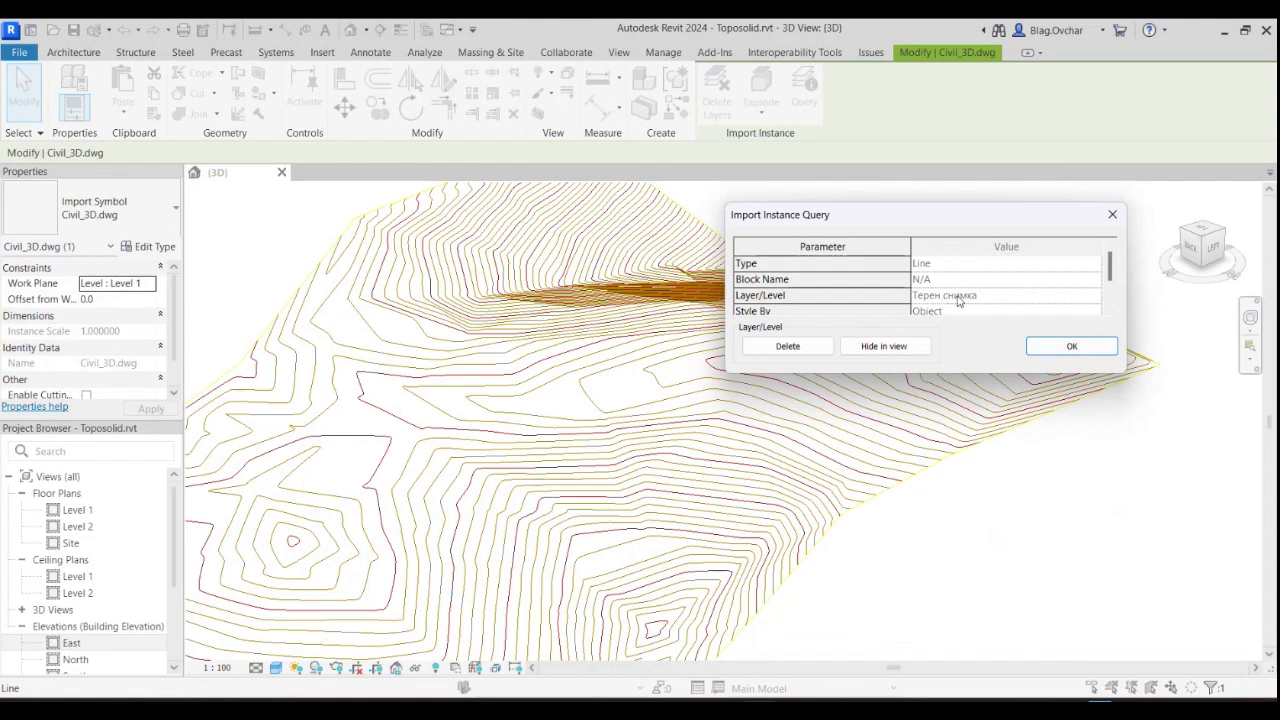
click(1112, 214)
key(Escape)
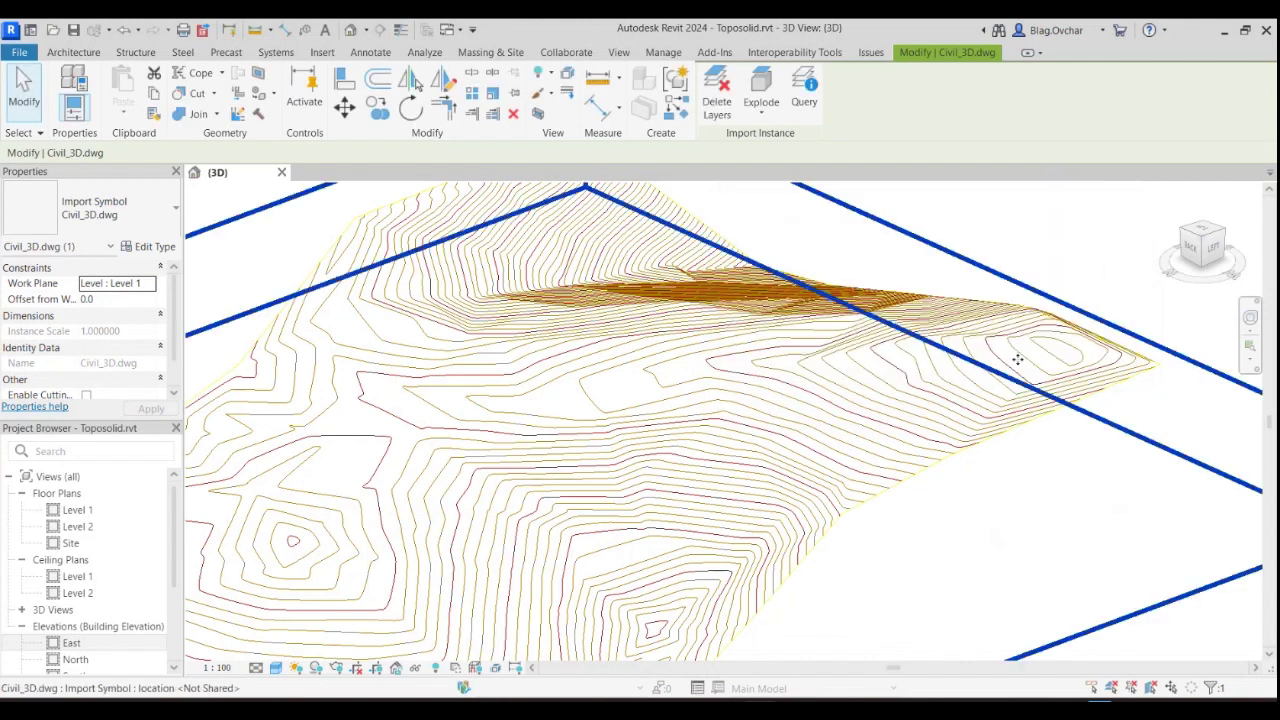
Bring up the Insert tools for linking and importing files
scroll(940, 328, down, 3)
scroll(777, 420, down, 5)
scroll(700, 445, up, 2)
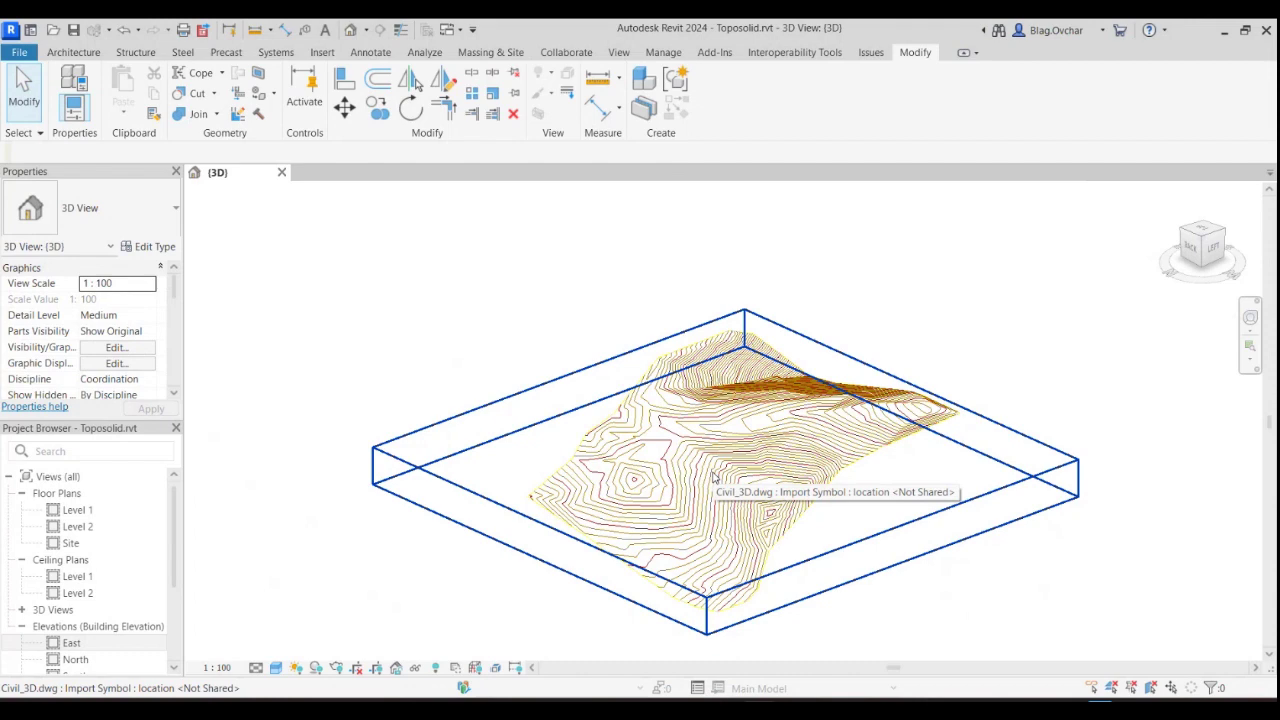
click(715, 486)
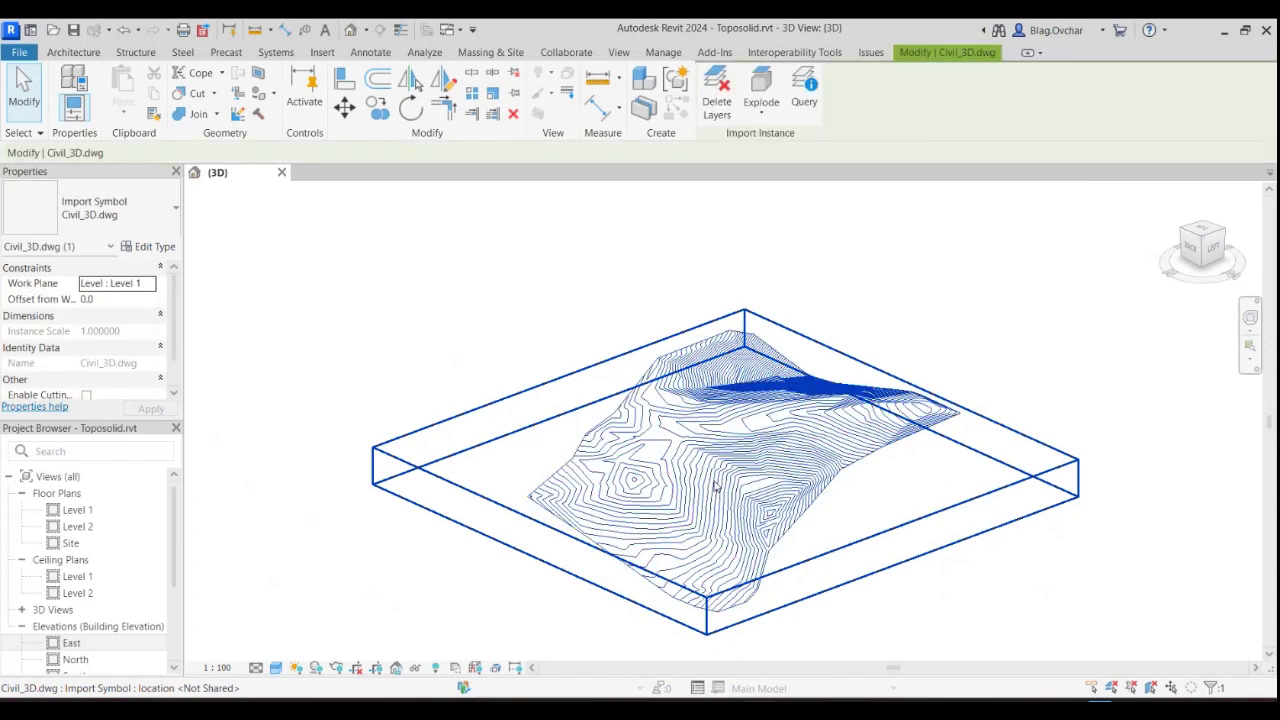
click(538, 290)
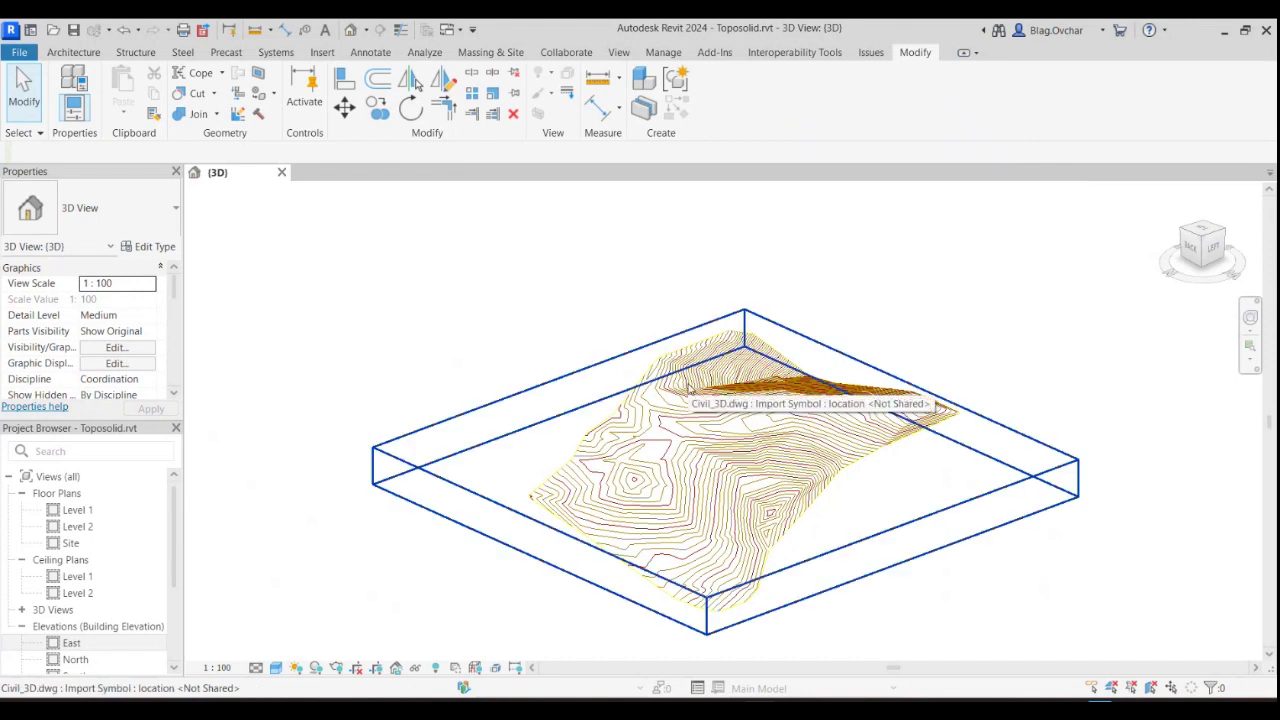
click(320, 52)
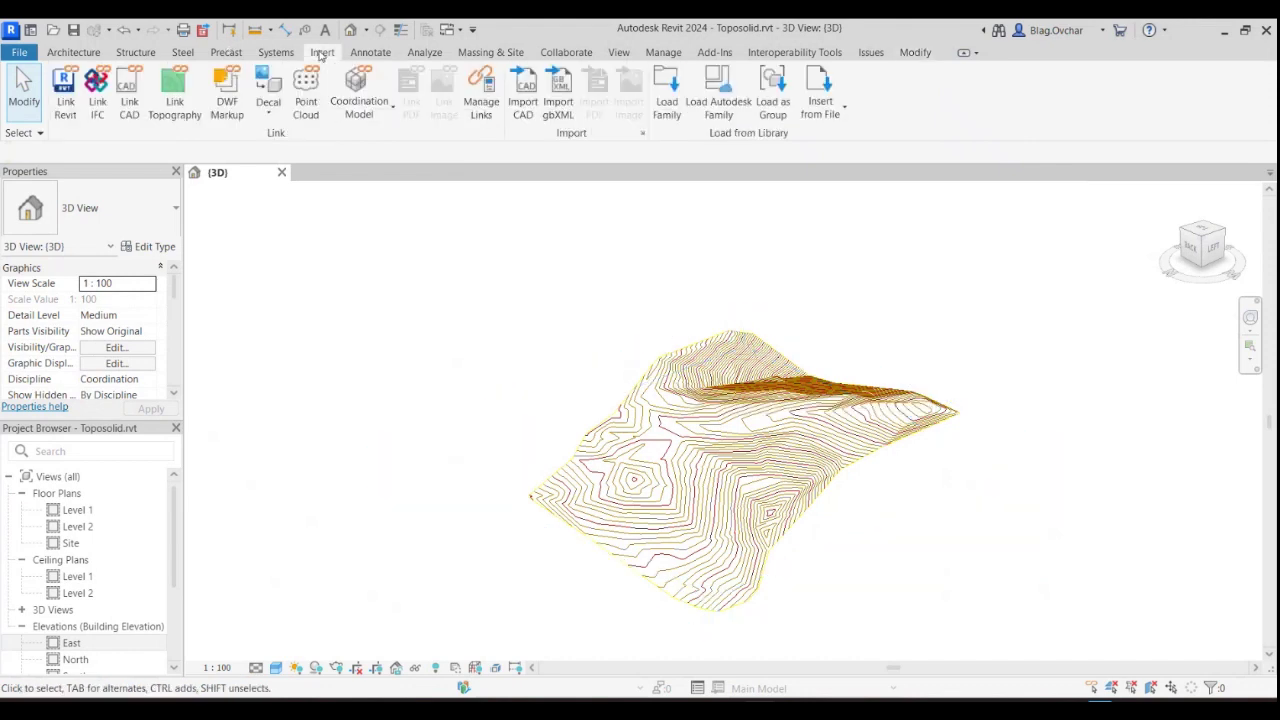
Create a Grassland - 1200mm toposolid from Civil_3D.dwg, excluding layers 0 and Defpoints
click(474, 55)
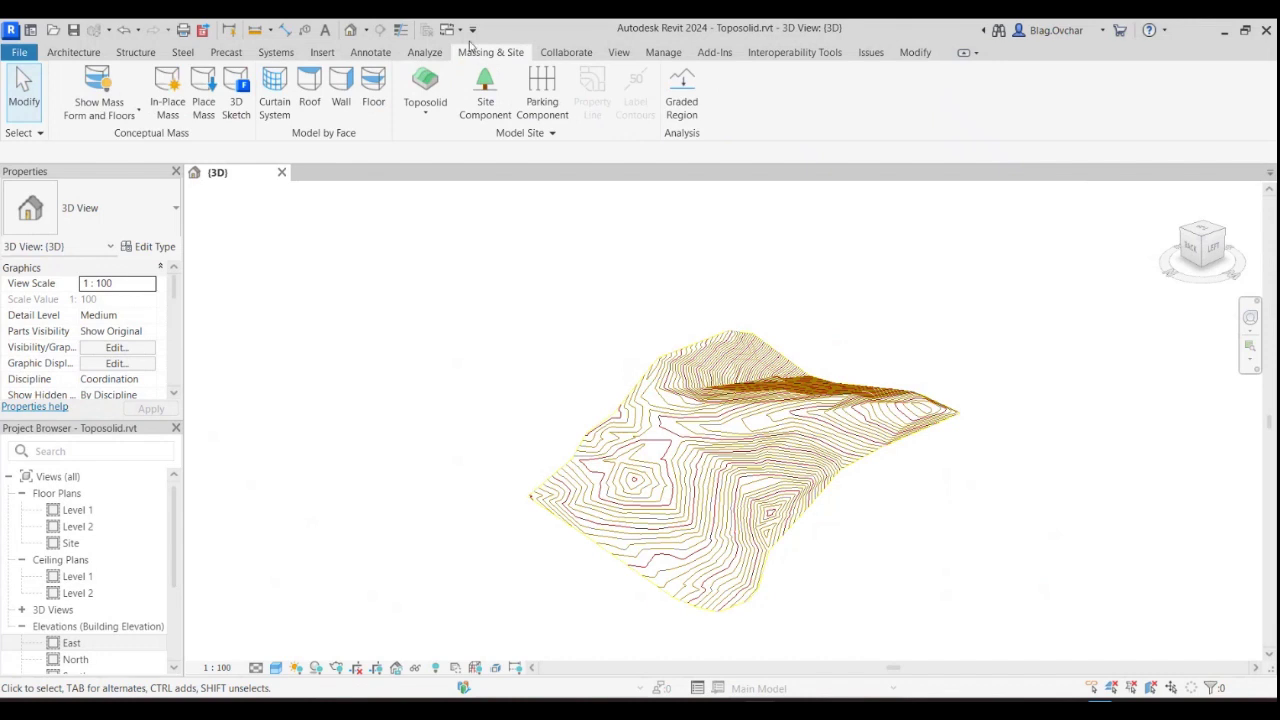
click(428, 110)
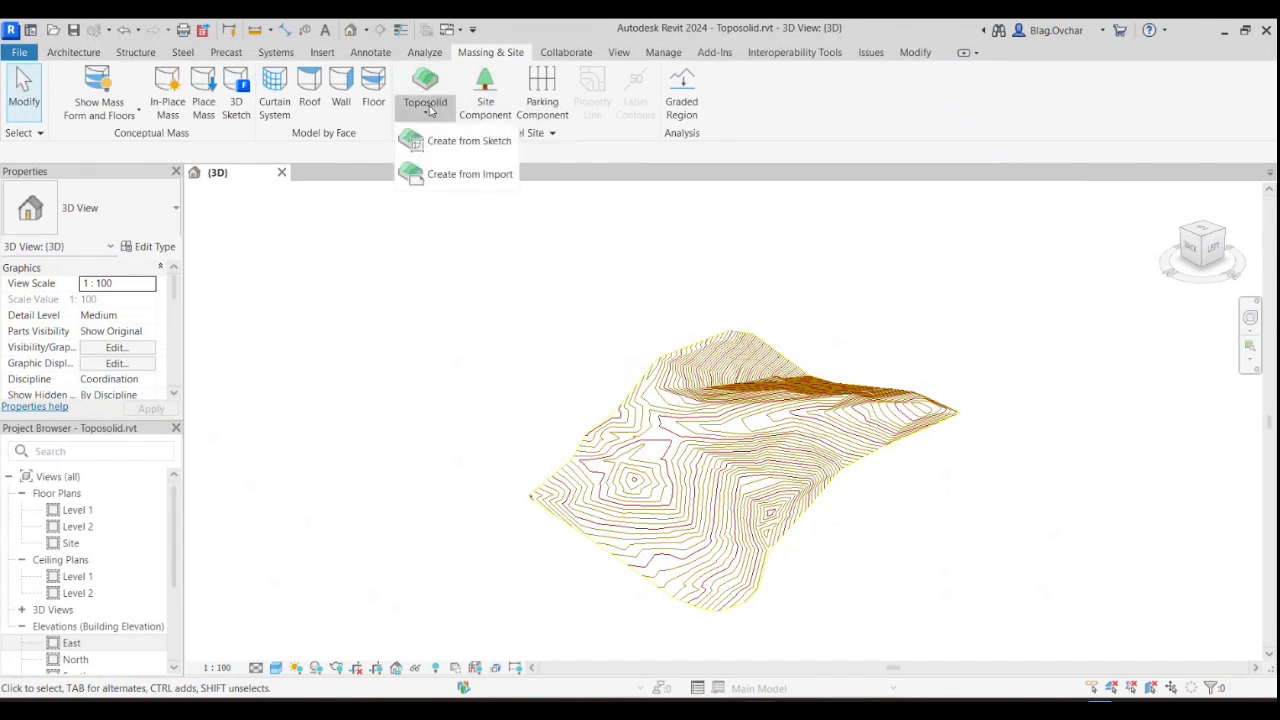
click(469, 175)
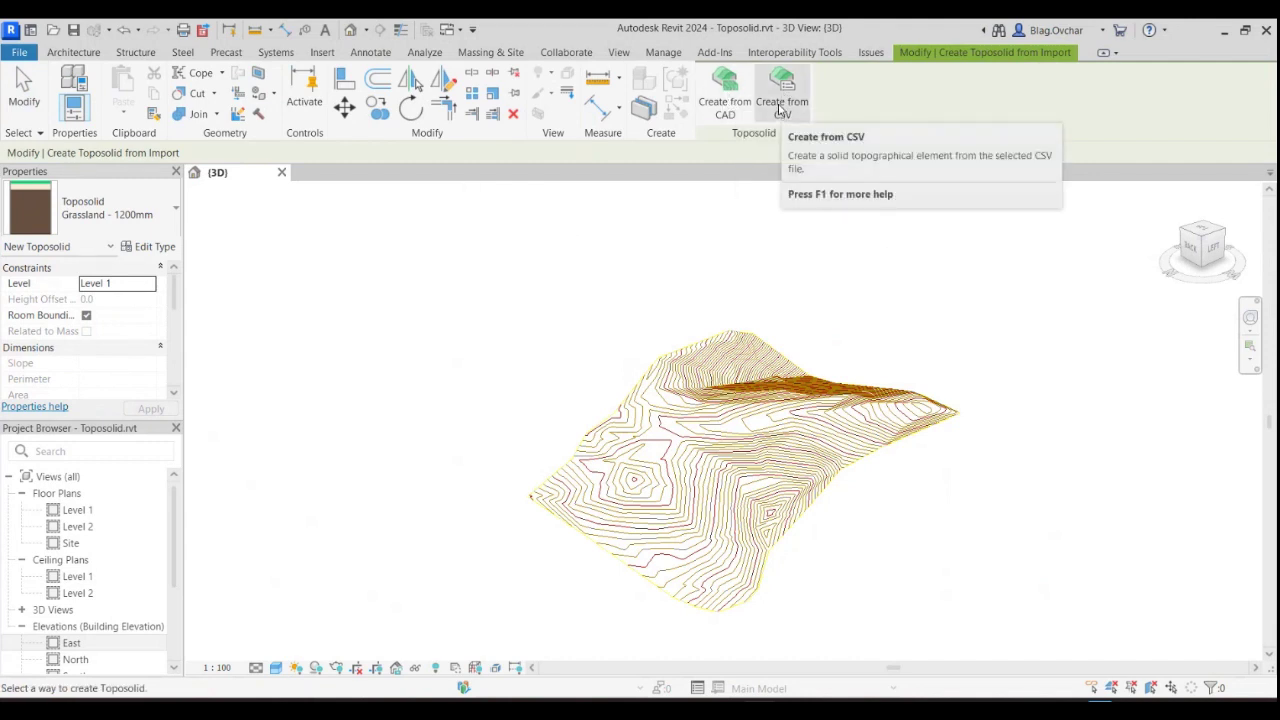
click(724, 105)
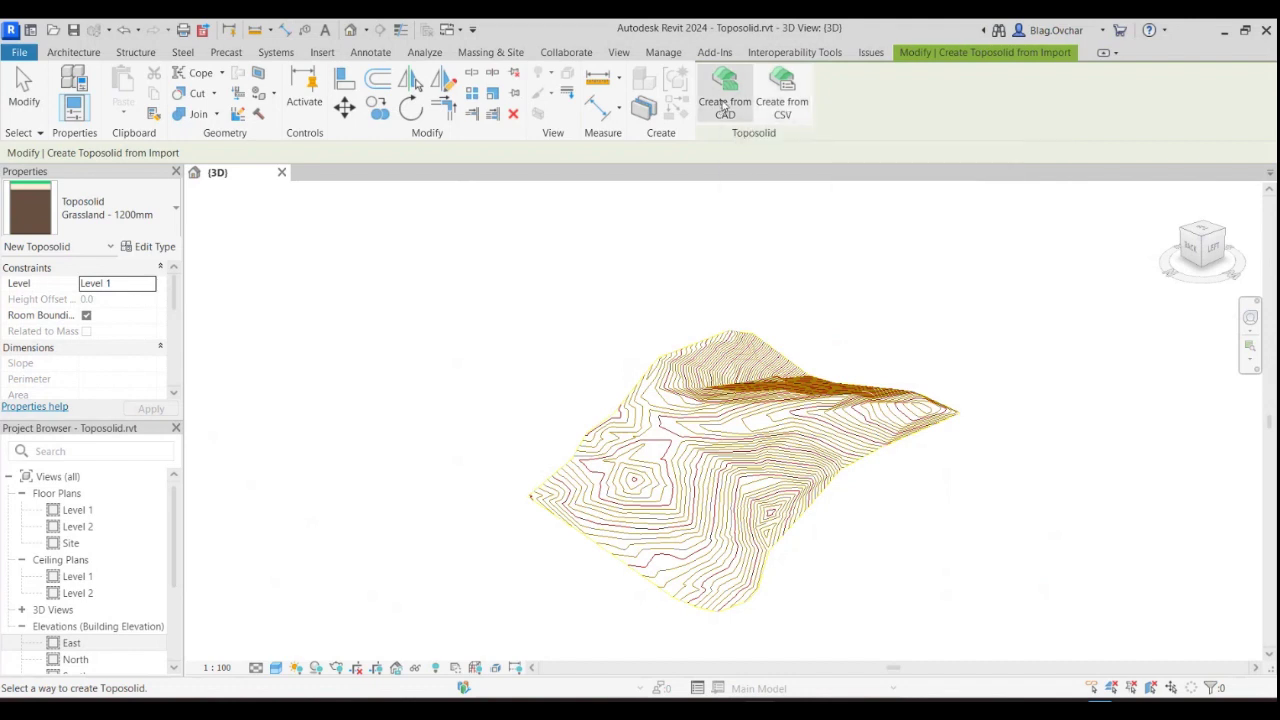
click(752, 374)
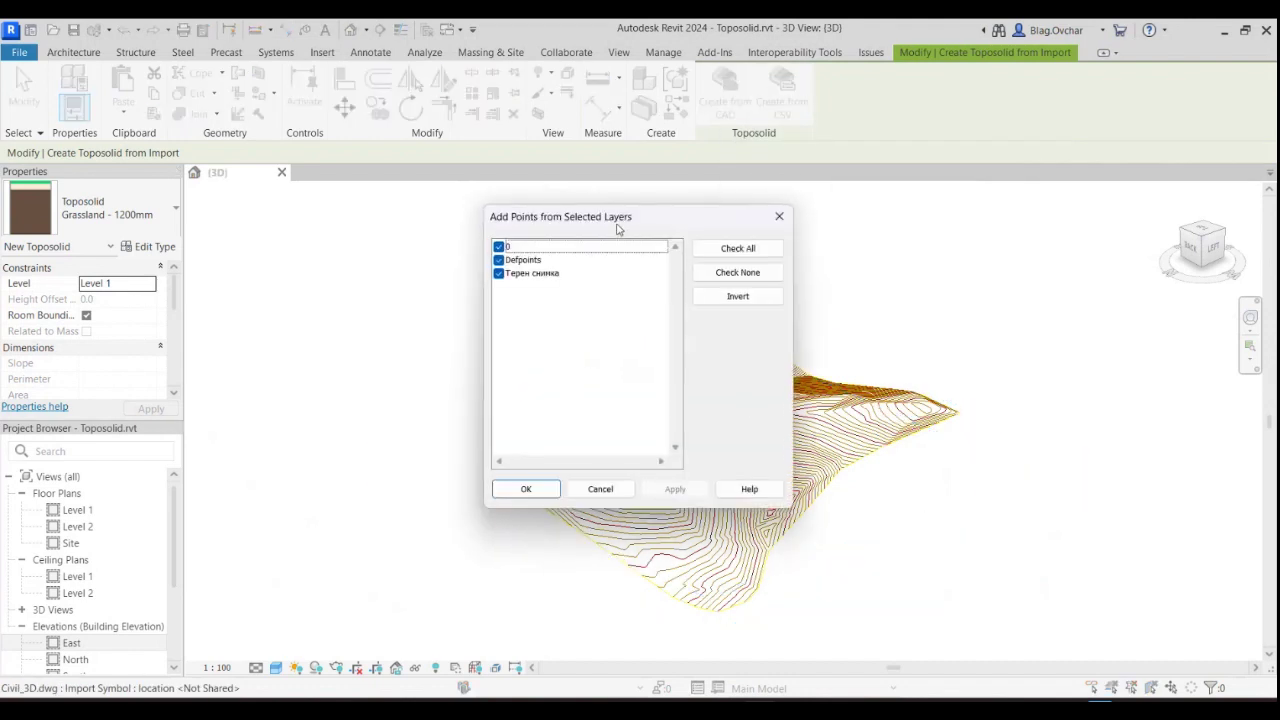
drag(617, 228, 346, 232)
click(228, 251)
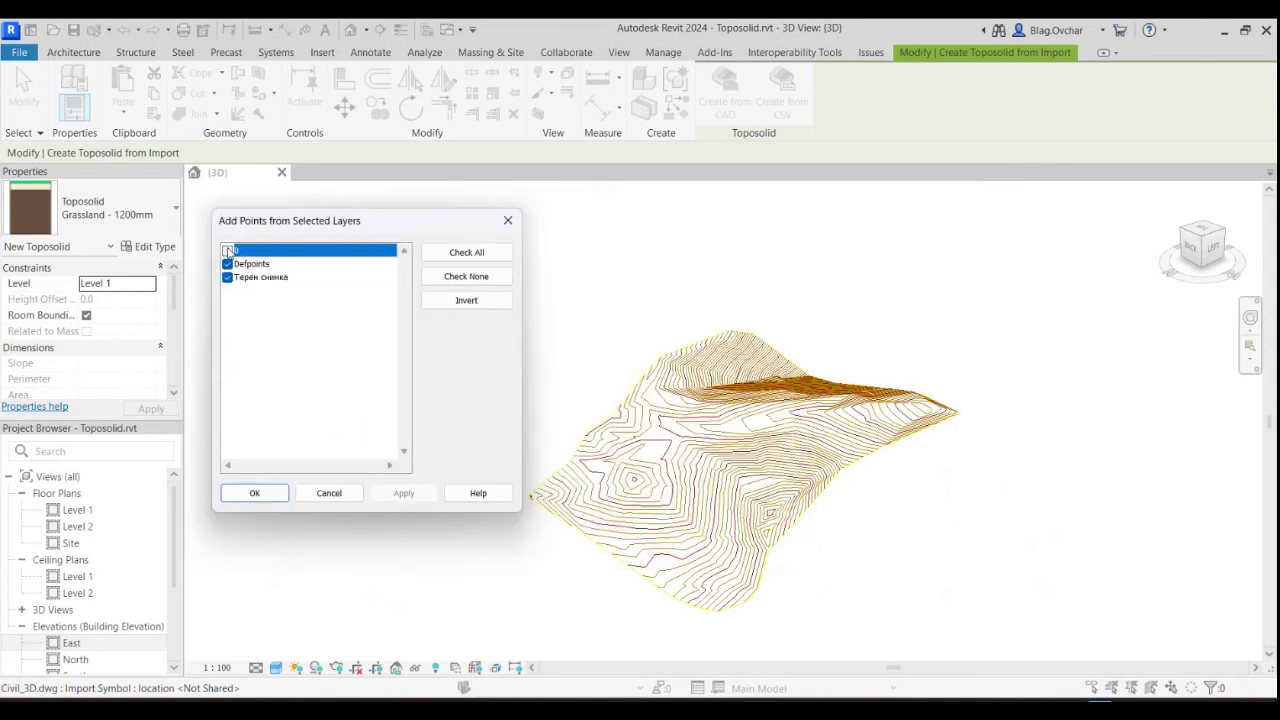
click(228, 264)
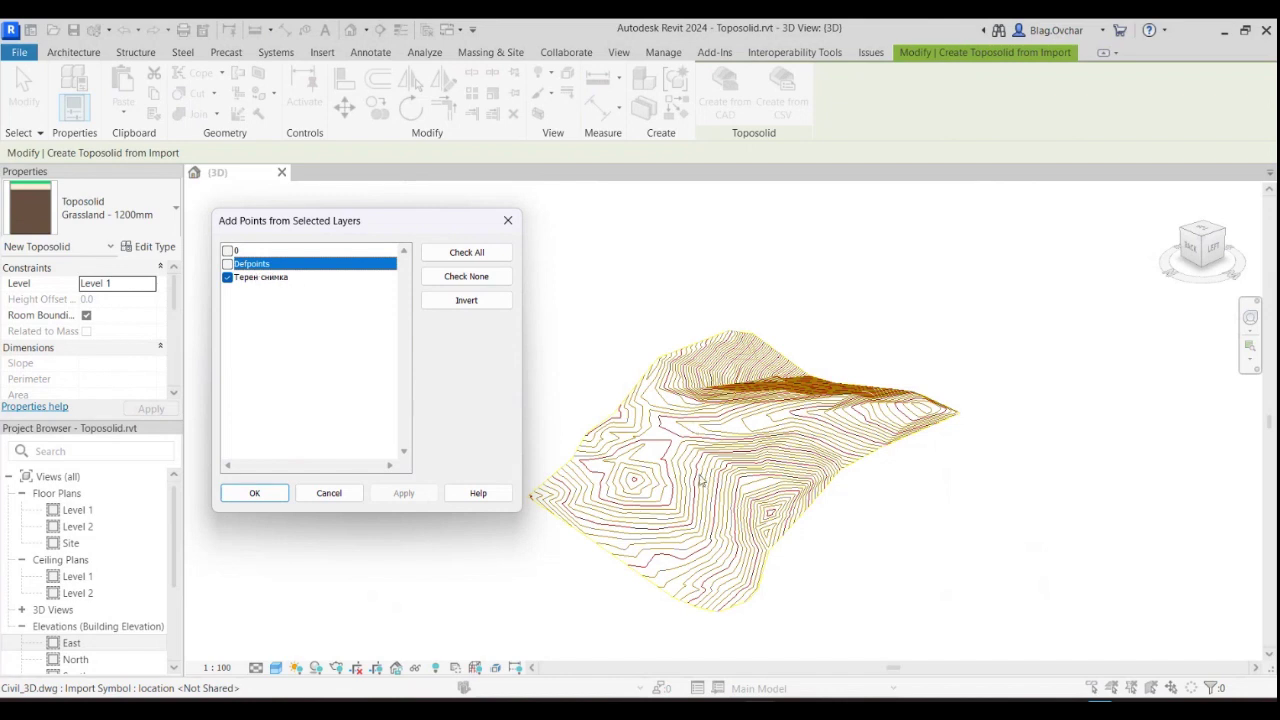
click(254, 492)
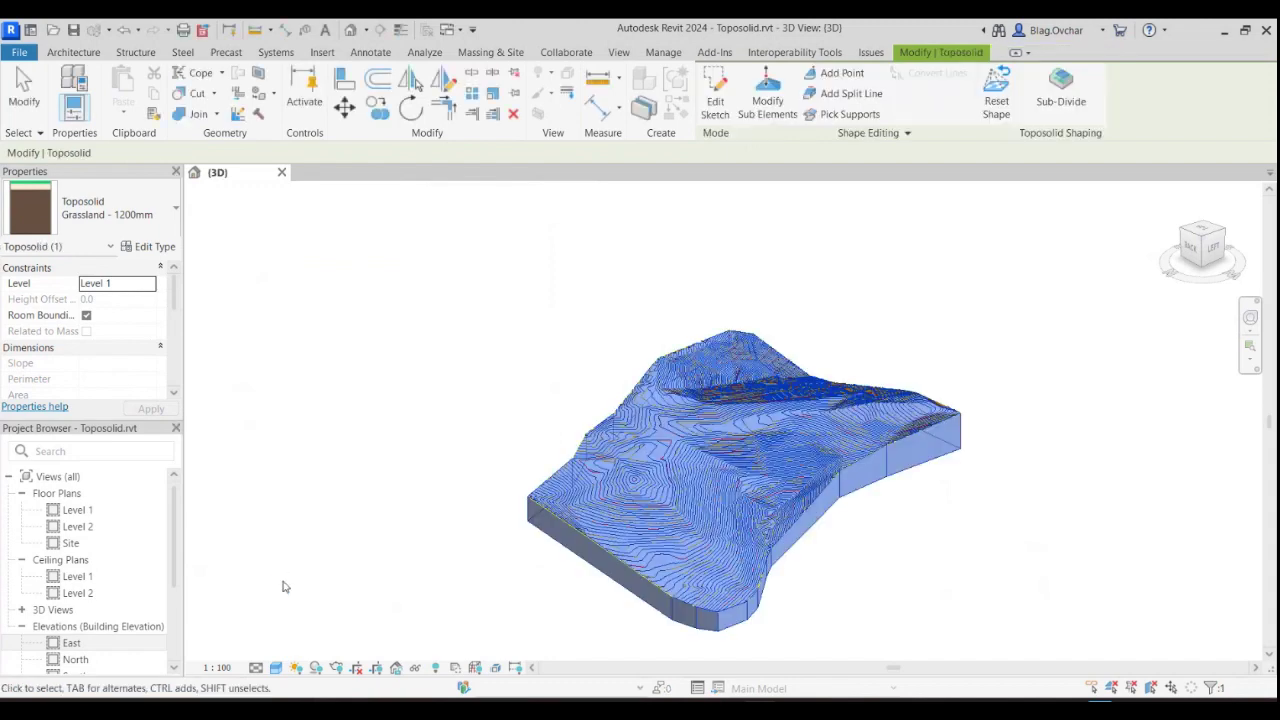
Inspect the new toposolid's surface points, then start another toposolid from an imported file
click(889, 489)
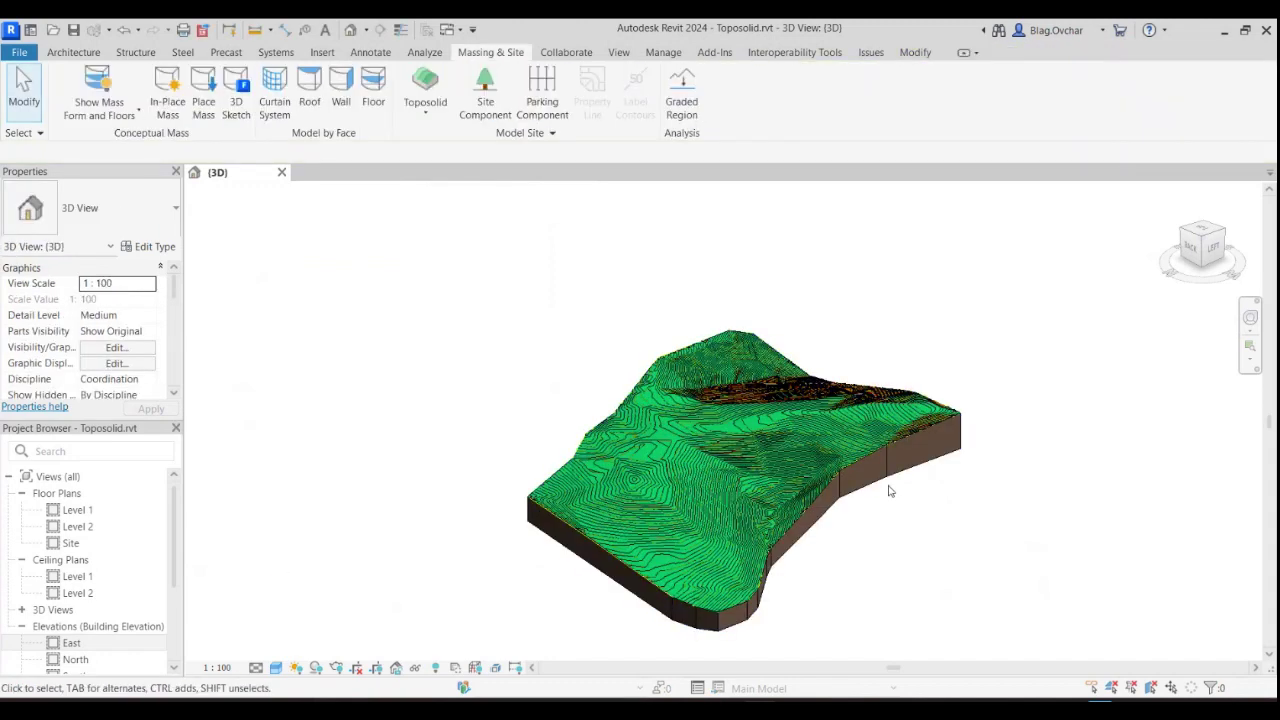
click(893, 480)
click(768, 90)
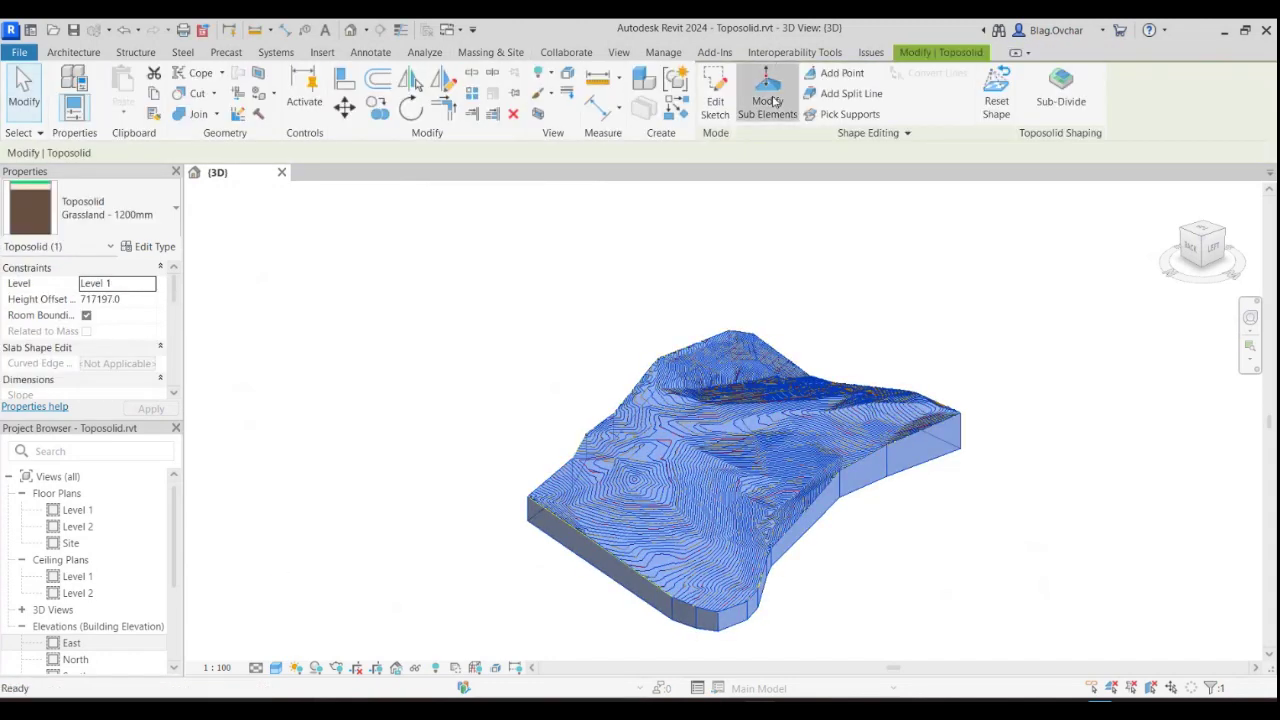
scroll(785, 463, up, 5)
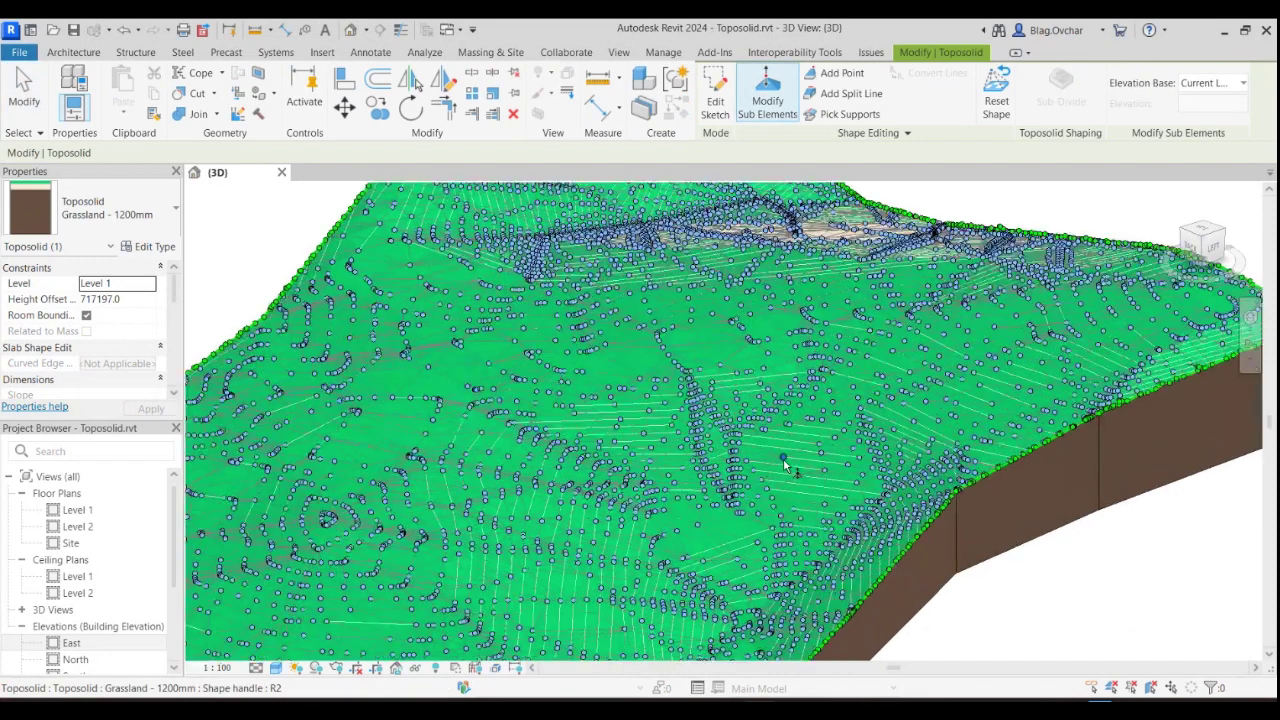
scroll(785, 463, down, 5)
key(Escape)
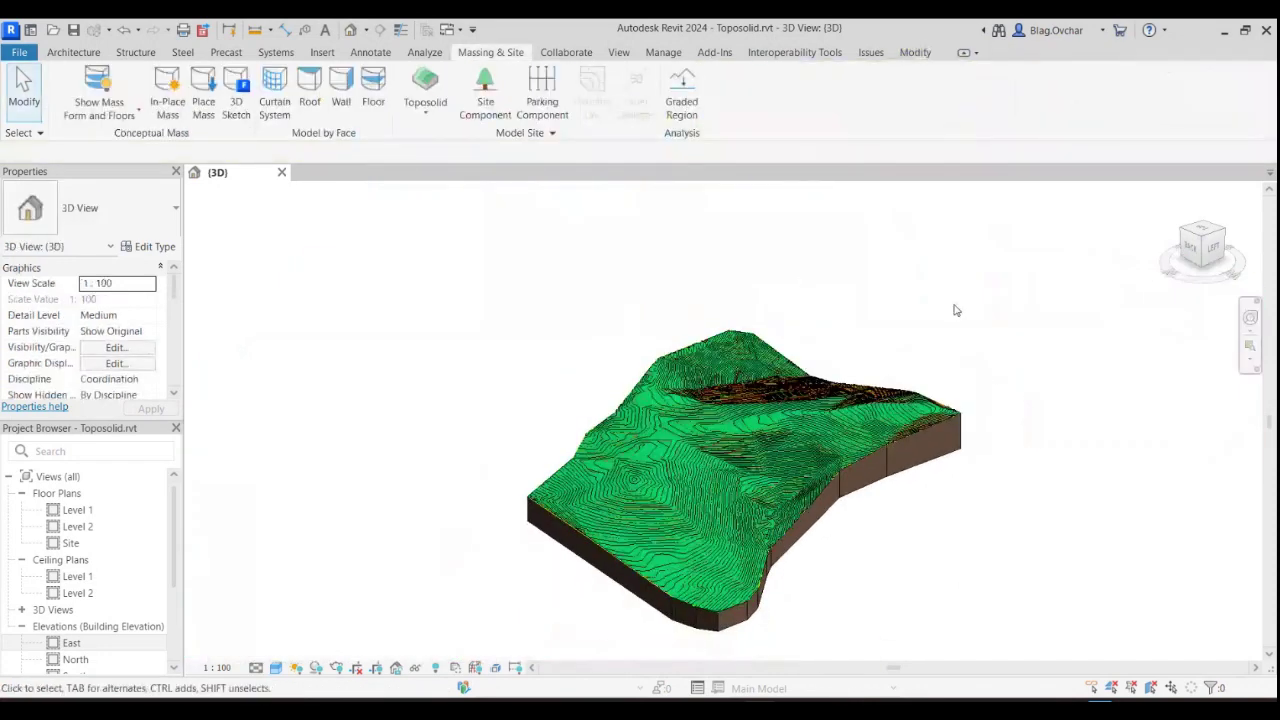
click(425, 106)
click(445, 166)
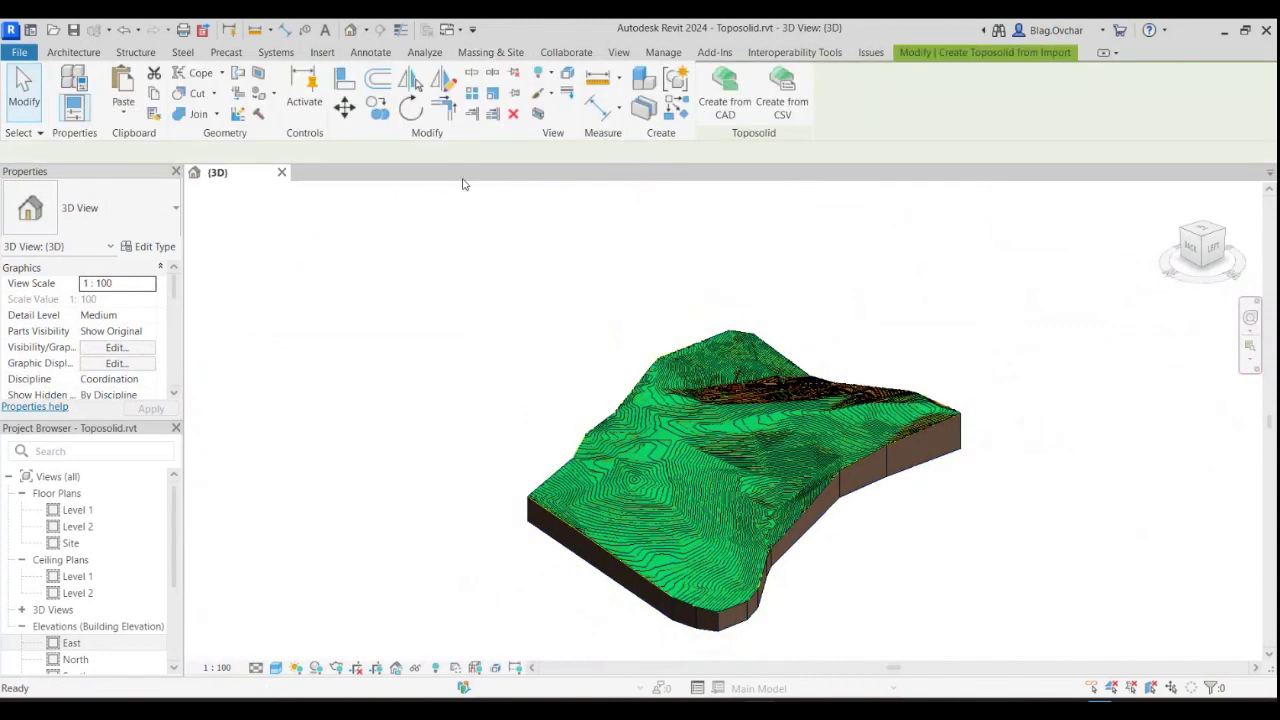
click(782, 102)
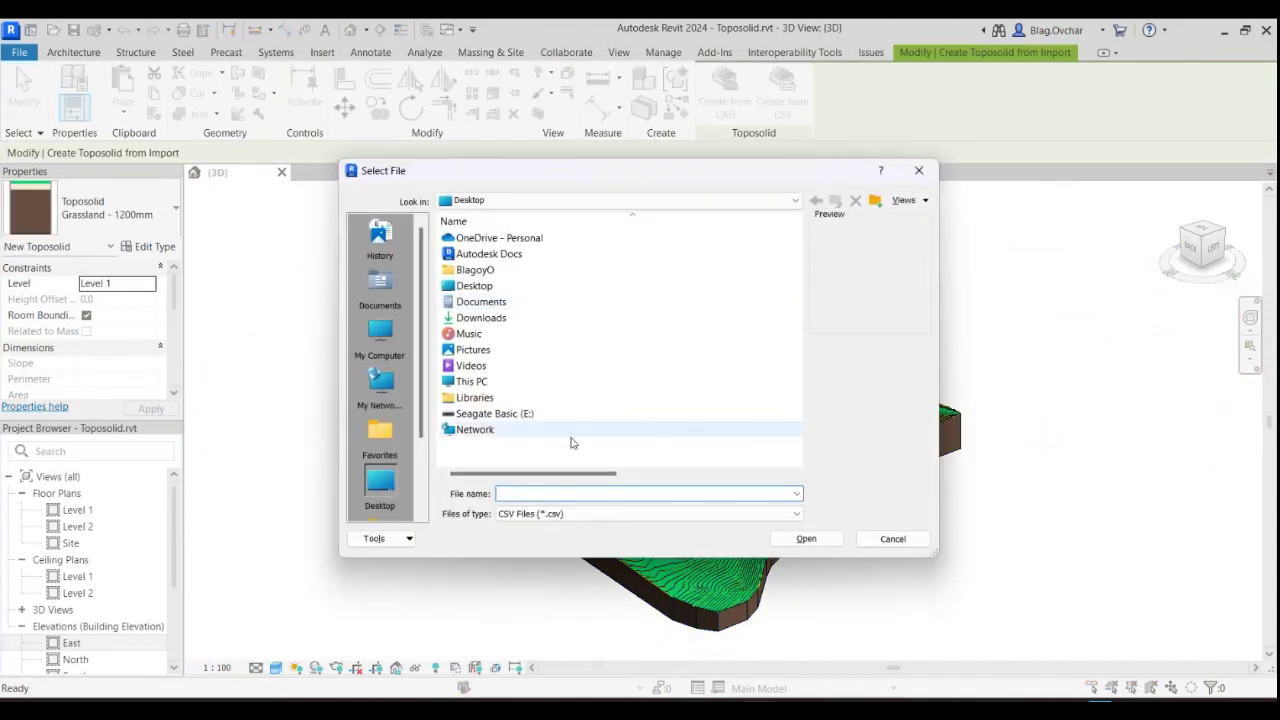
click(622, 513)
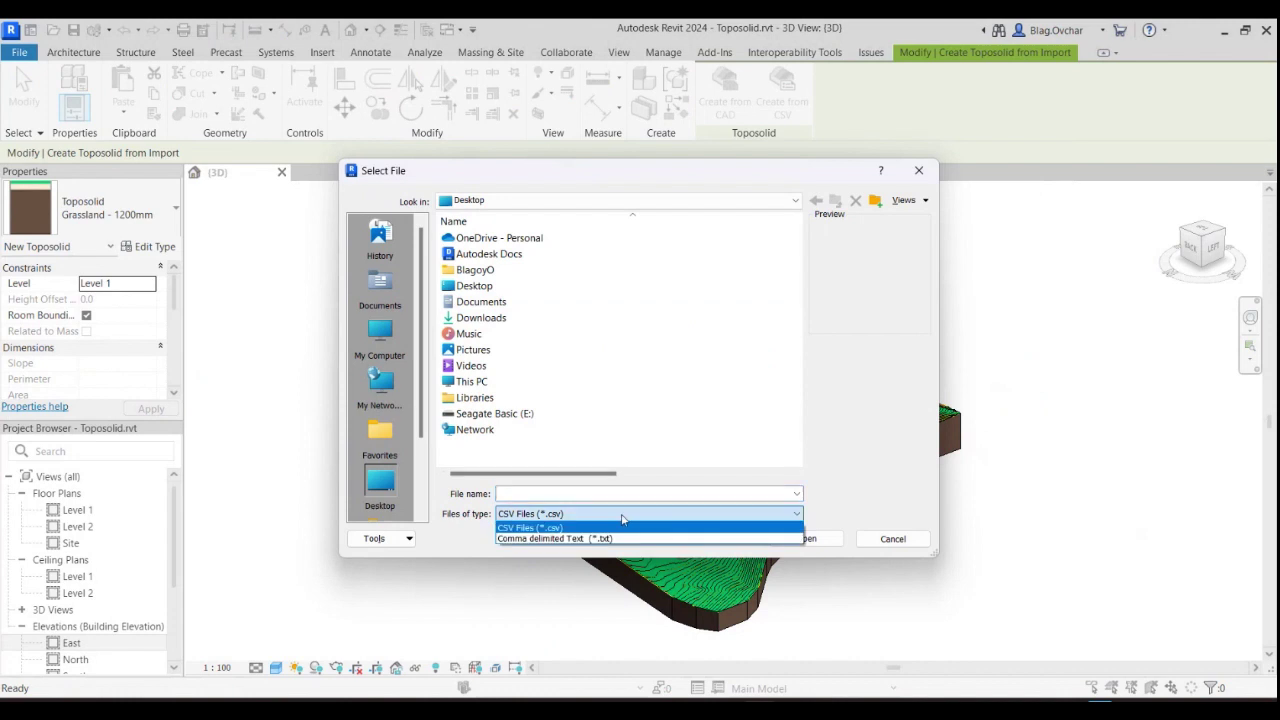
click(622, 518)
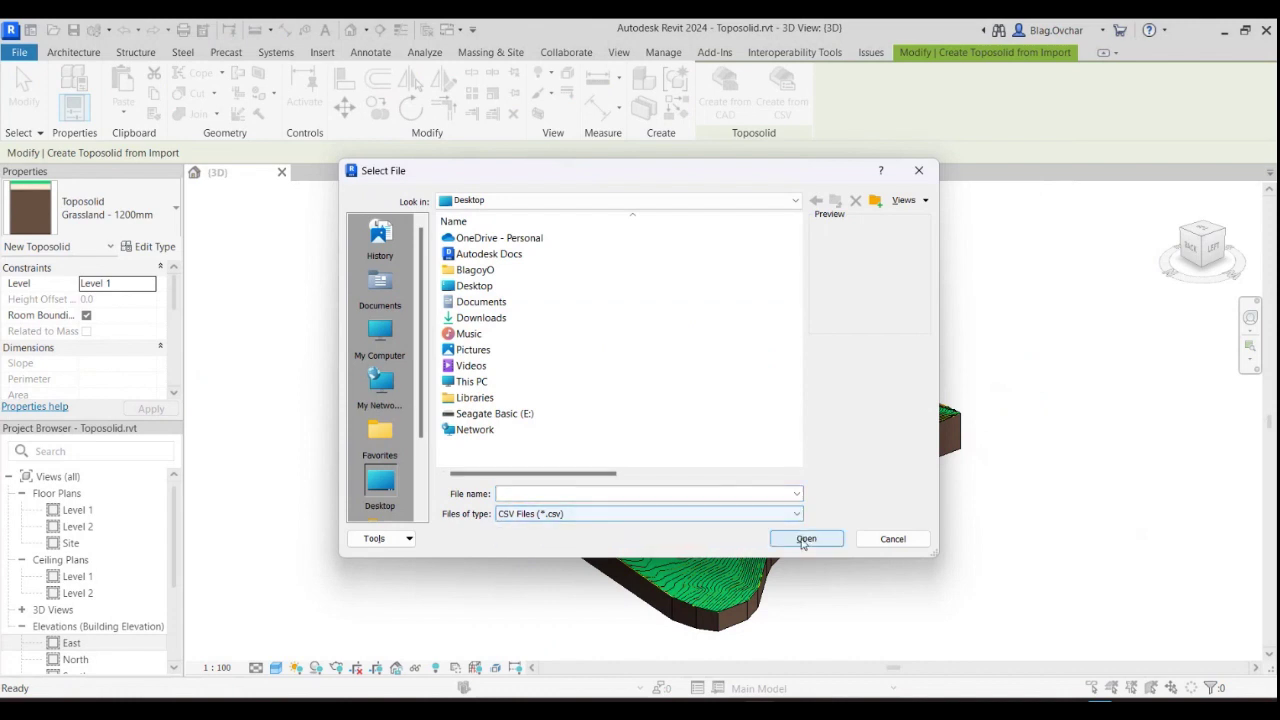
click(892, 538)
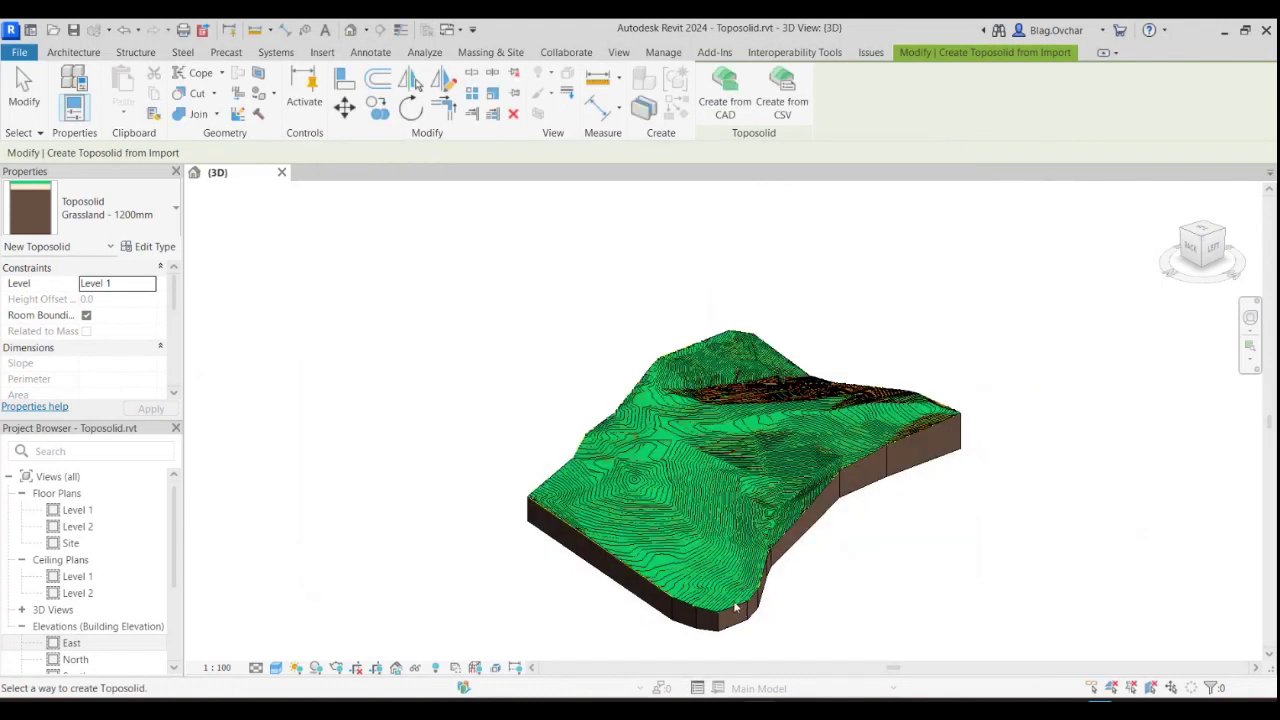
shift+middle_drag(543, 551, 625, 511)
mouse_move(782, 524)
shift+middle_down()
mouse_move(994, 497)
mouse_move(674, 600)
shift+middle_up()
scroll(694, 543, up, 2)
scroll(669, 549, up, 3)
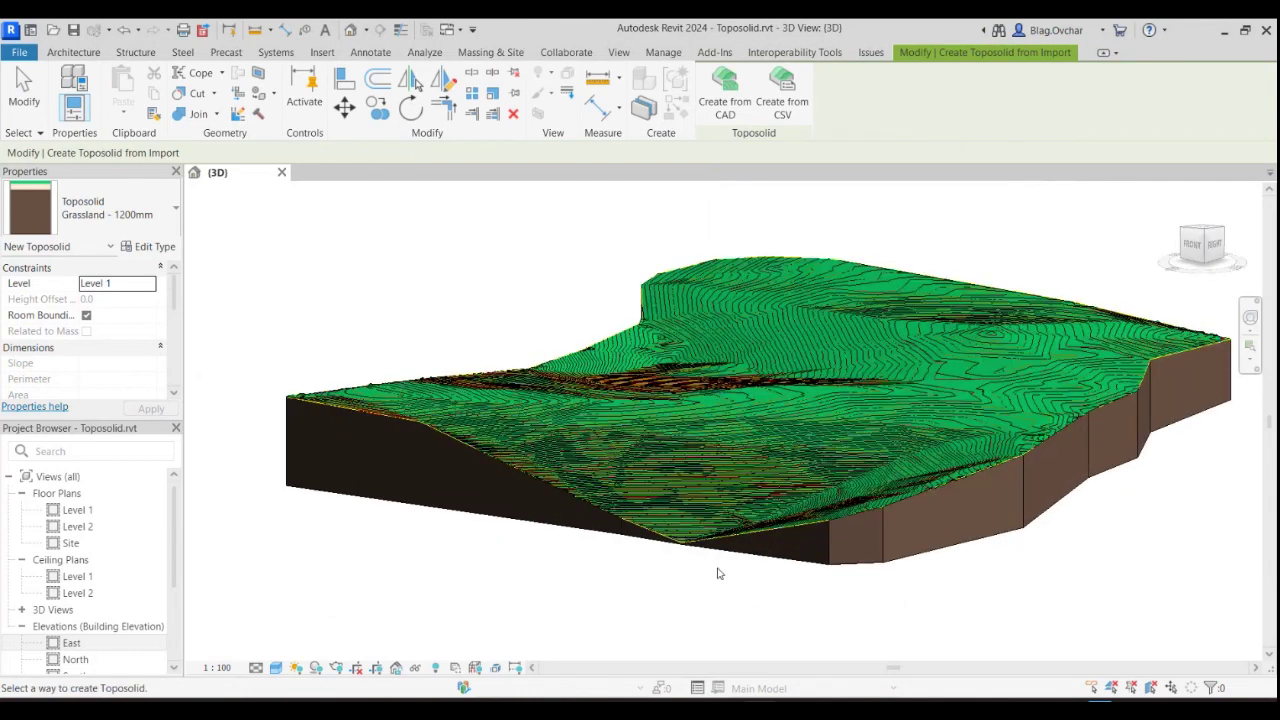
scroll(677, 571, up, 3)
scroll(683, 537, up, 2)
scroll(640, 540, up, 2)
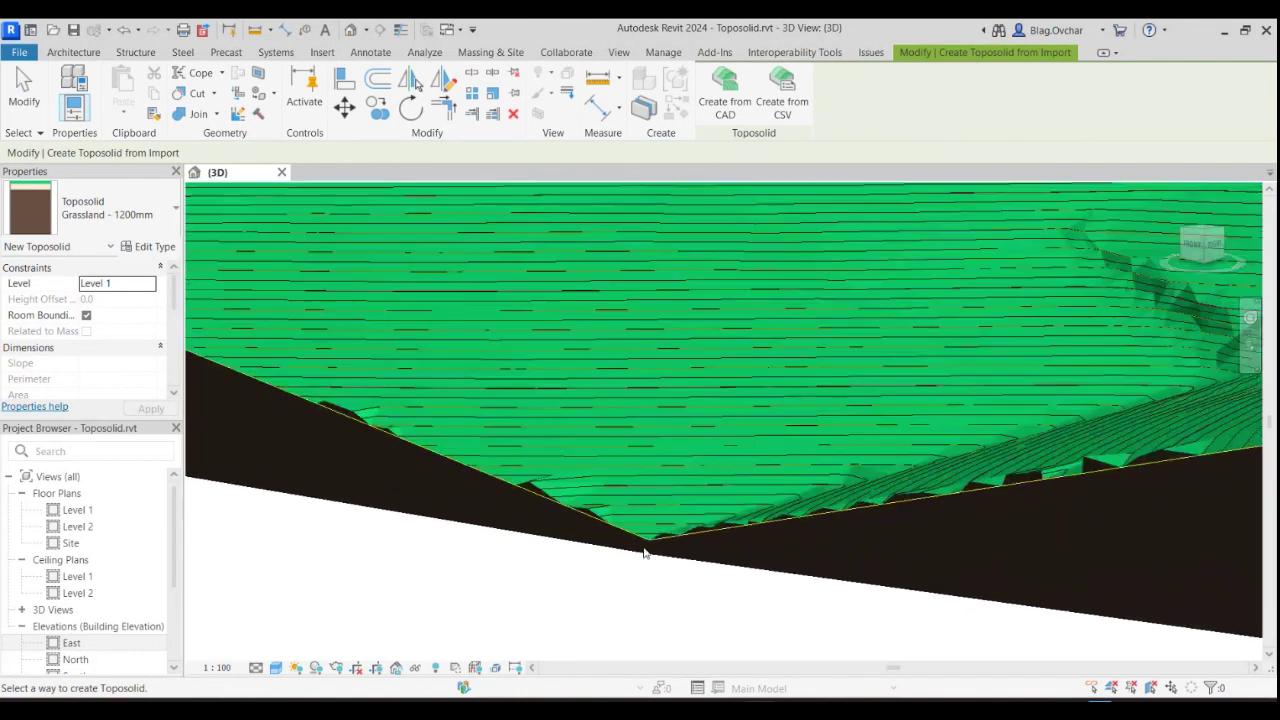
scroll(655, 524, up, 2)
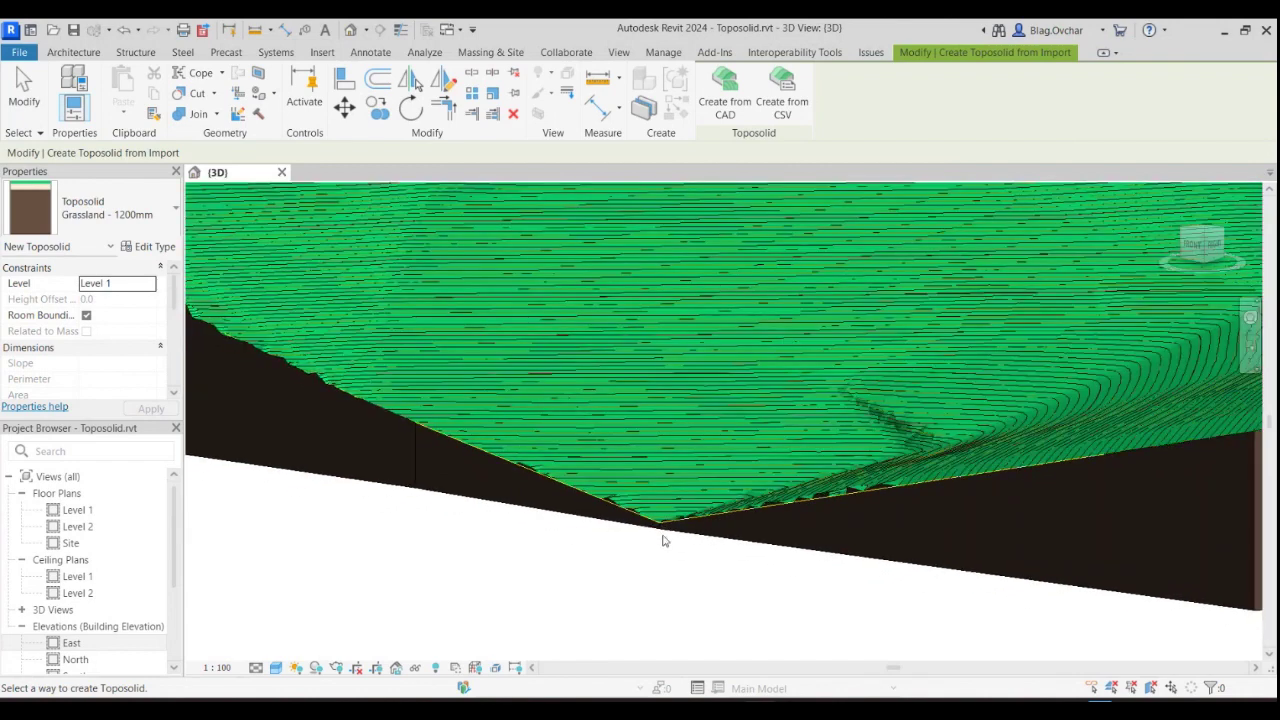
click(150, 210)
click(127, 332)
click(150, 246)
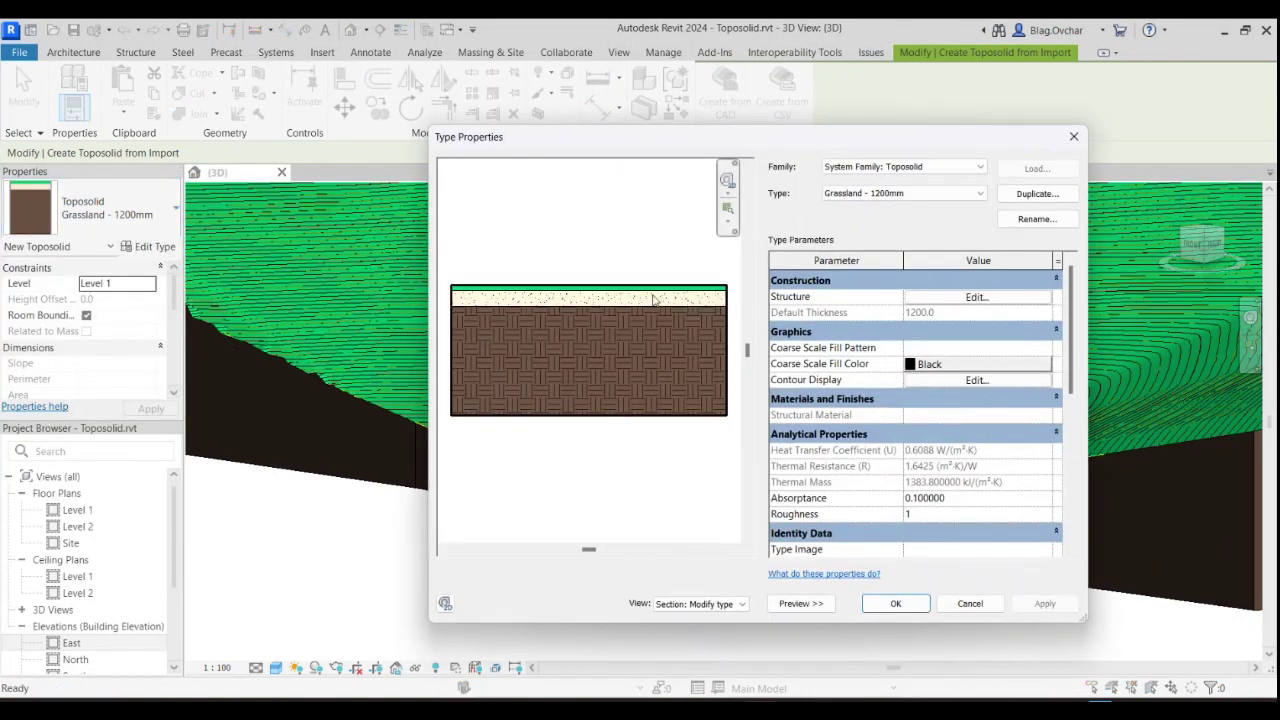
click(970, 603)
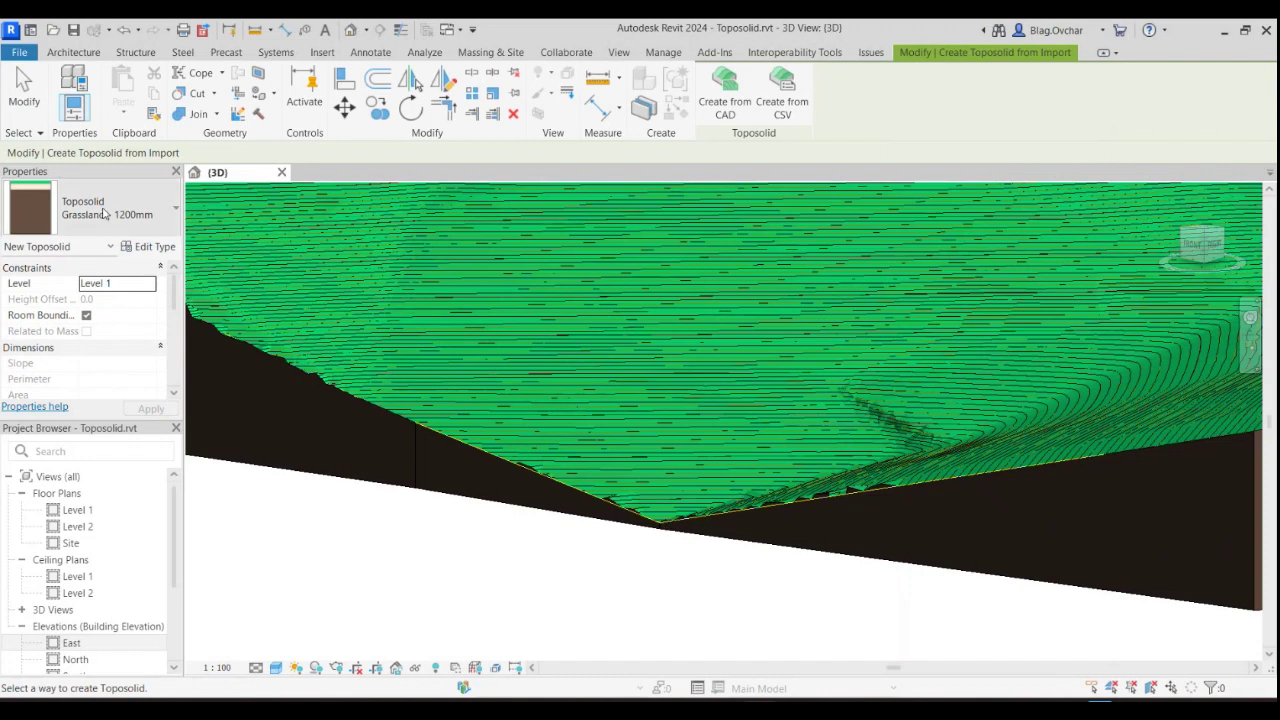
scroll(452, 416, down, 3)
scroll(460, 426, down, 3)
middle_drag(463, 430, 572, 540)
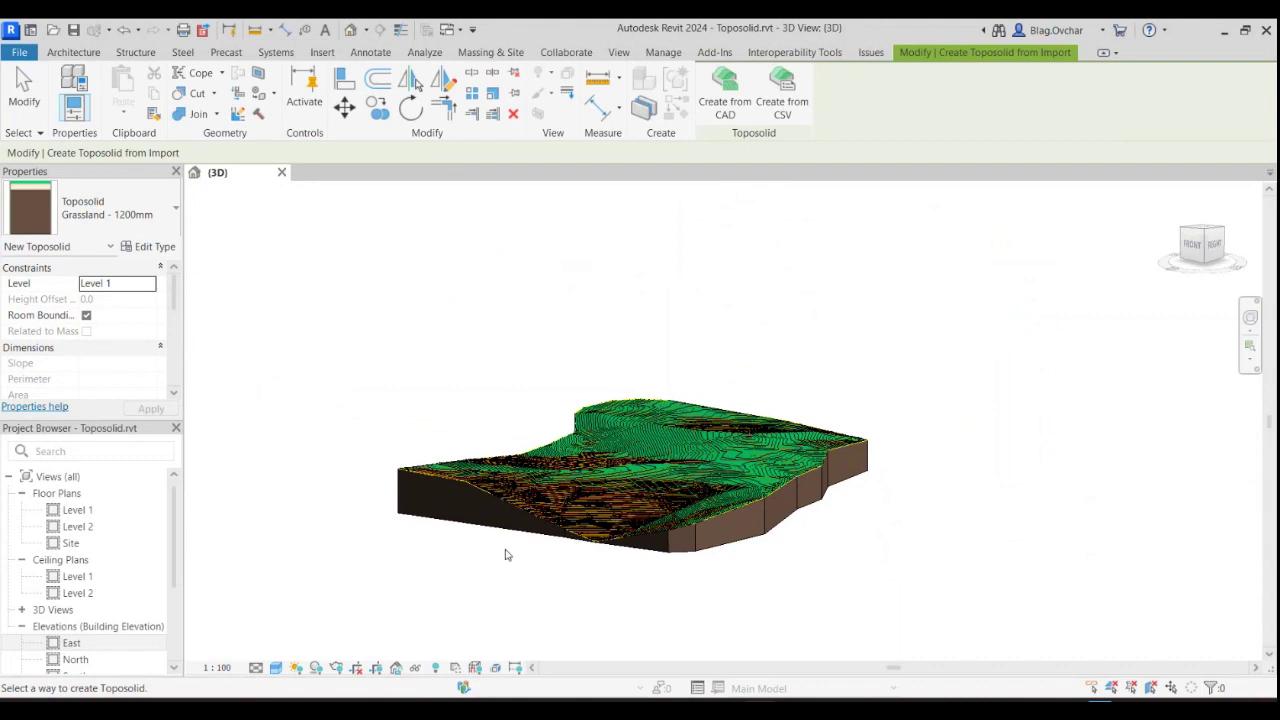
mouse_move(571, 457)
shift+middle_down()
mouse_move(520, 554)
mouse_move(596, 527)
shift+middle_up()
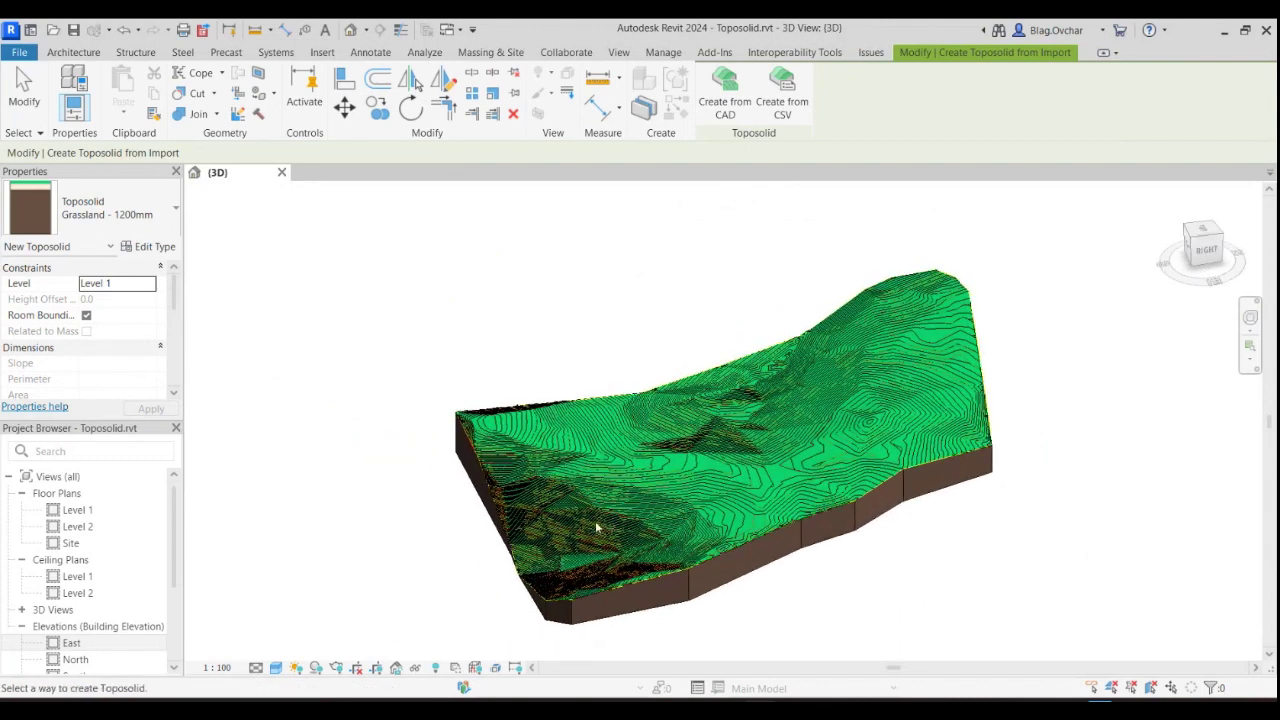